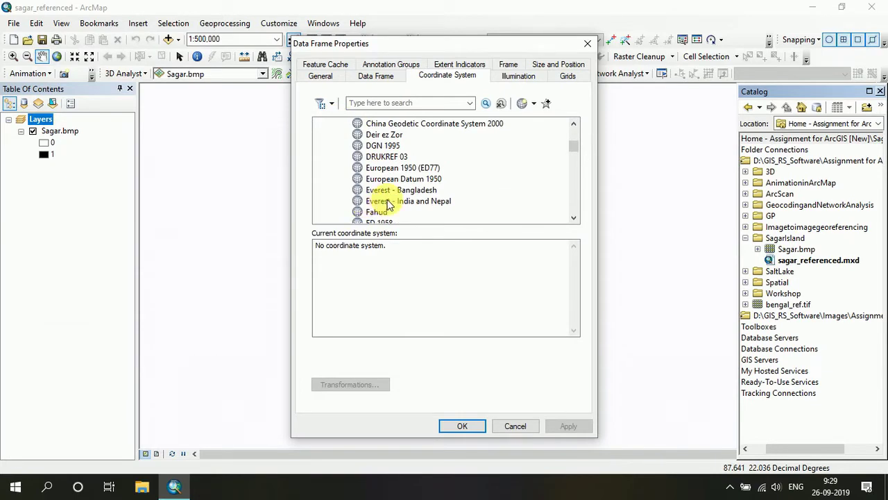
Step: Set the data frame's coordinate system to Everest - India and Nepal and apply it
{"action": "left_click", "coordinate": [371, 201]}
{"action": "left_click", "coordinate": [569, 426]}
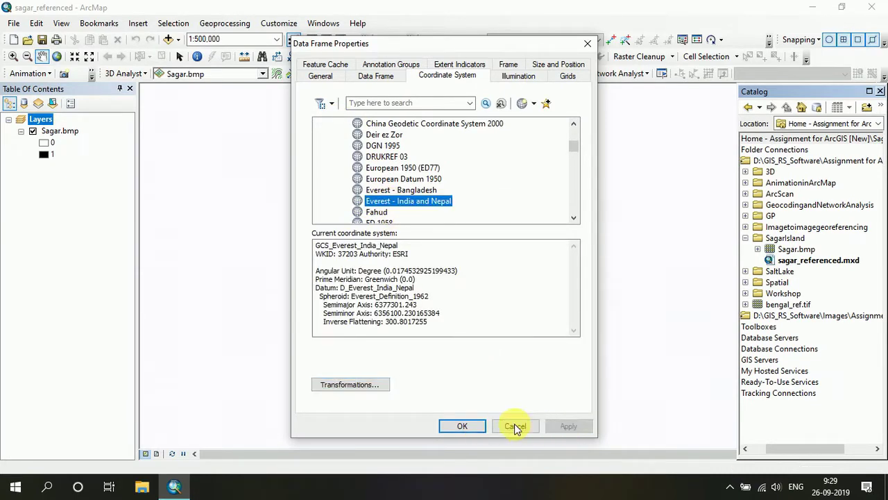
{"action": "left_click", "coordinate": [455, 426]}
{"action": "scroll", "coordinate": [383, 184], "scroll_direction": "down", "scroll_amount": 2}
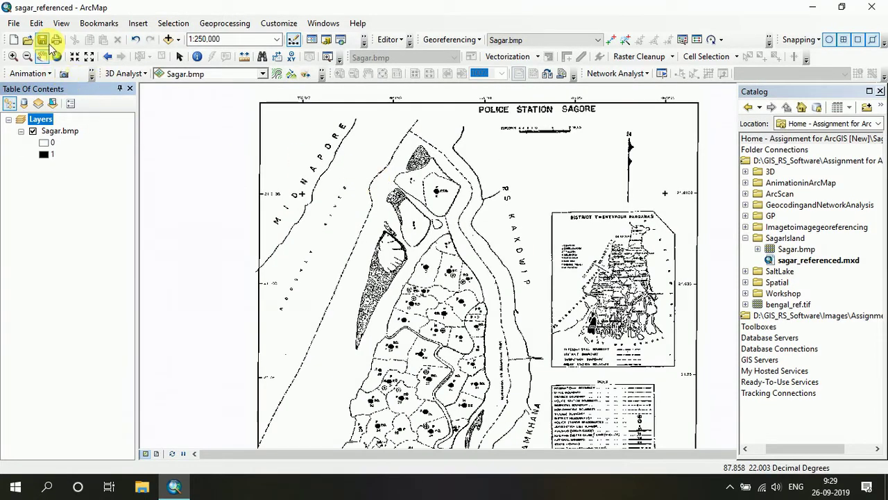
{"action": "left_click", "coordinate": [42, 57]}
{"action": "scroll", "coordinate": [426, 263], "scroll_direction": "down", "scroll_amount": 1}
{"action": "scroll", "coordinate": [427, 265], "scroll_direction": "up", "scroll_amount": 1}
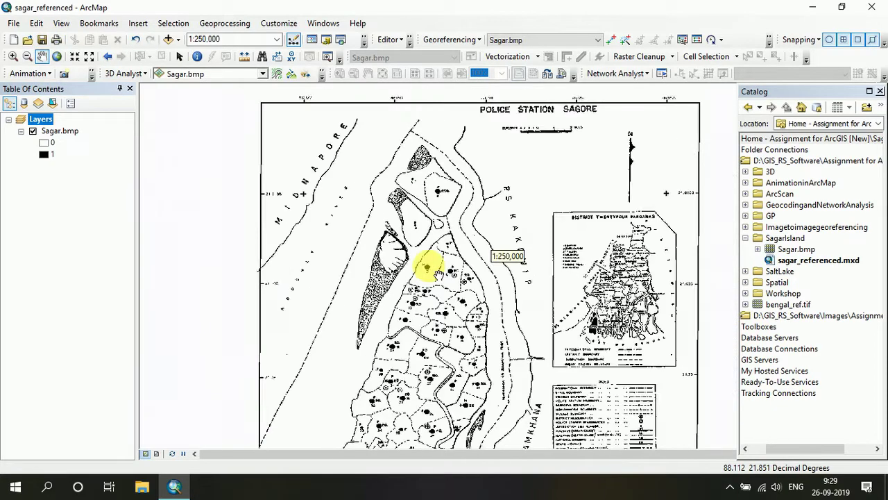
{"action": "left_click", "coordinate": [880, 91]}
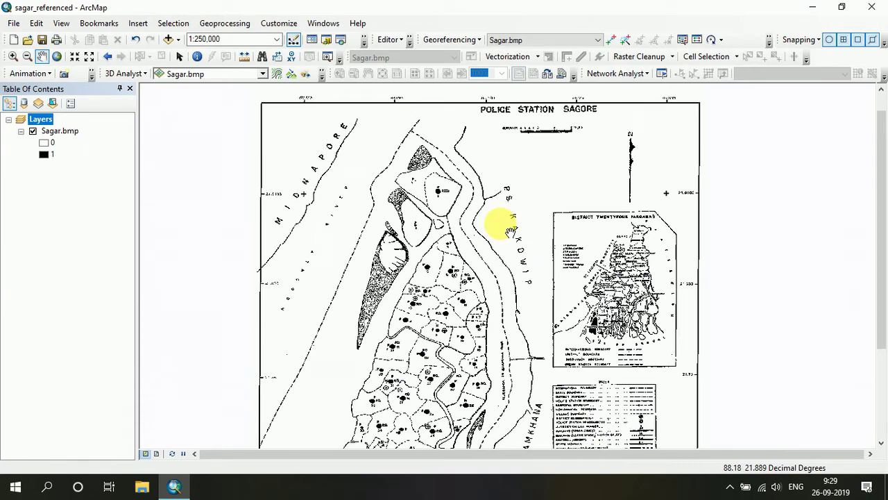
{"action": "left_click", "coordinate": [326, 39]}
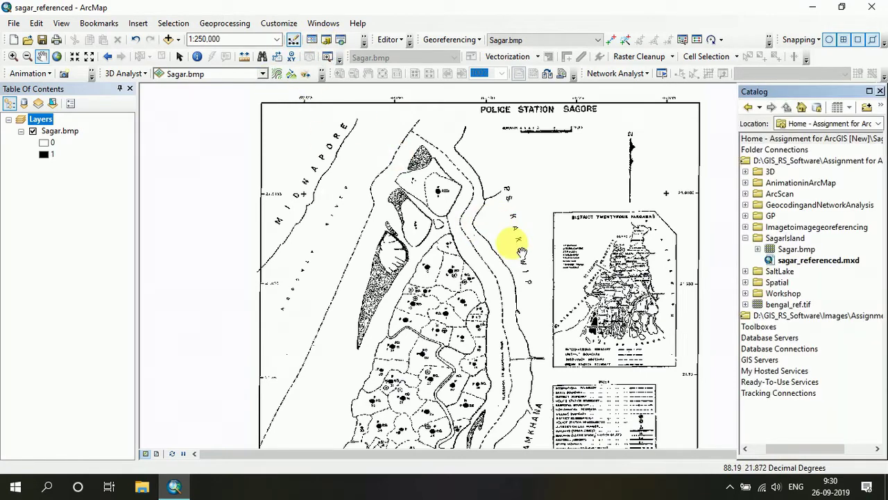
{"action": "scroll", "coordinate": [520, 252], "scroll_direction": "up", "scroll_amount": 1}
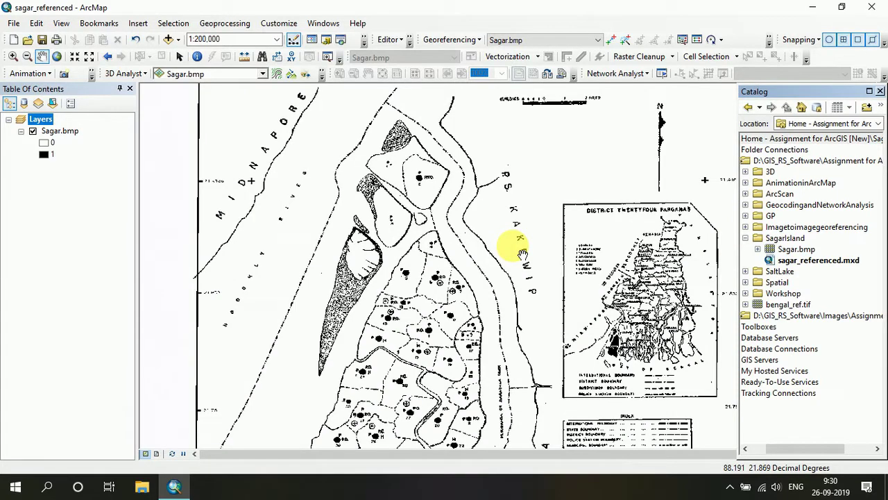
Step: Start a new shapefile in the SagarIsland folder, named sagar_vector, with the feature type Polygon
{"action": "right_click", "coordinate": [796, 239]}
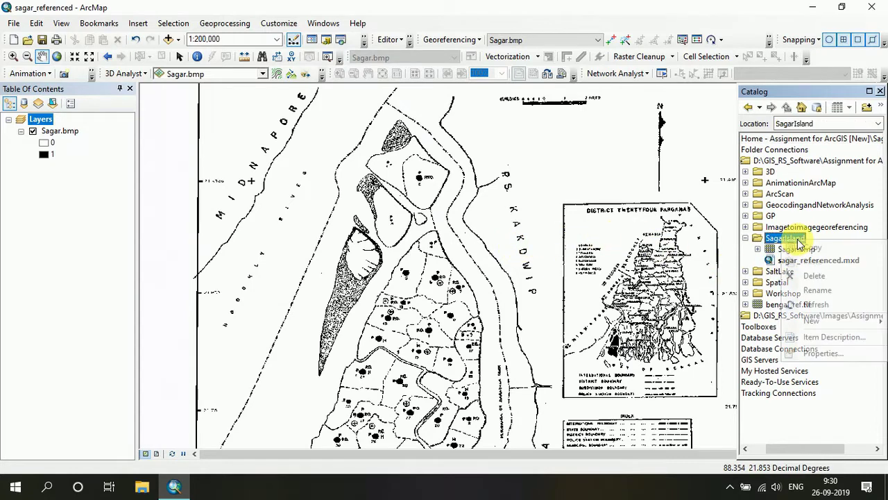
{"action": "mouse_move", "coordinate": [833, 323]}
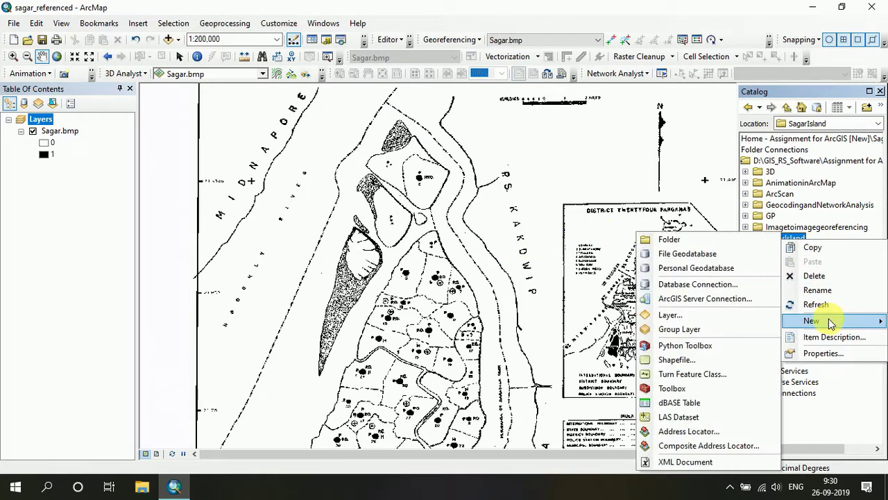
{"action": "left_click", "coordinate": [678, 360]}
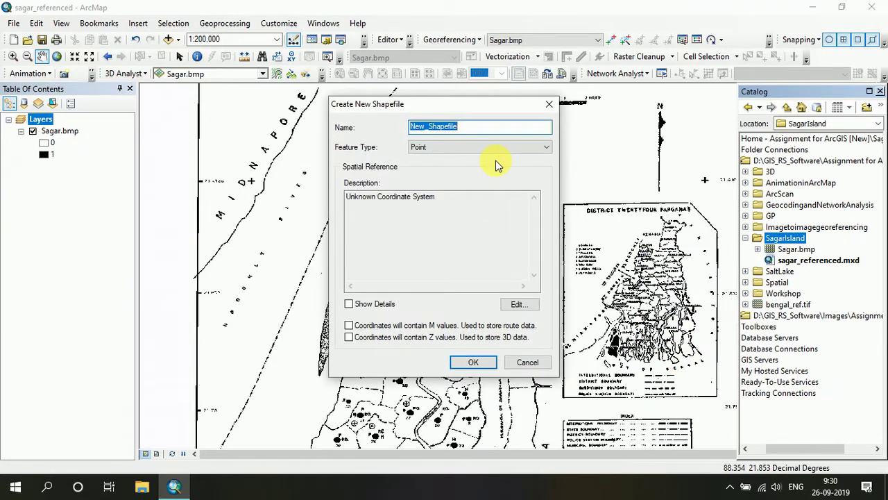
{"action": "type", "text": "sagar_vector"}
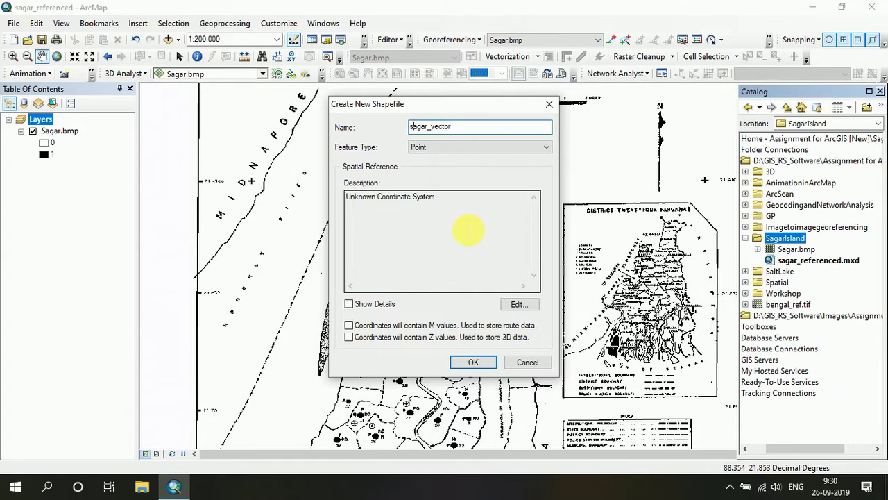
{"action": "left_click", "coordinate": [442, 148]}
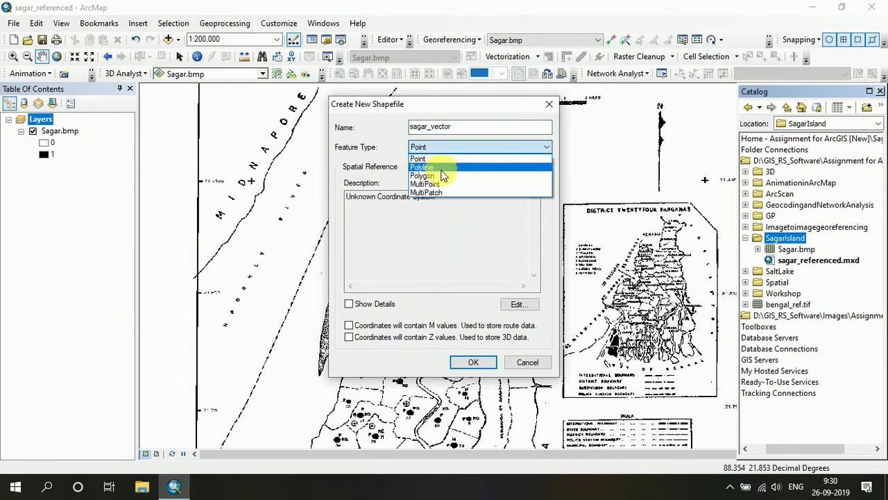
{"action": "left_click", "coordinate": [441, 176]}
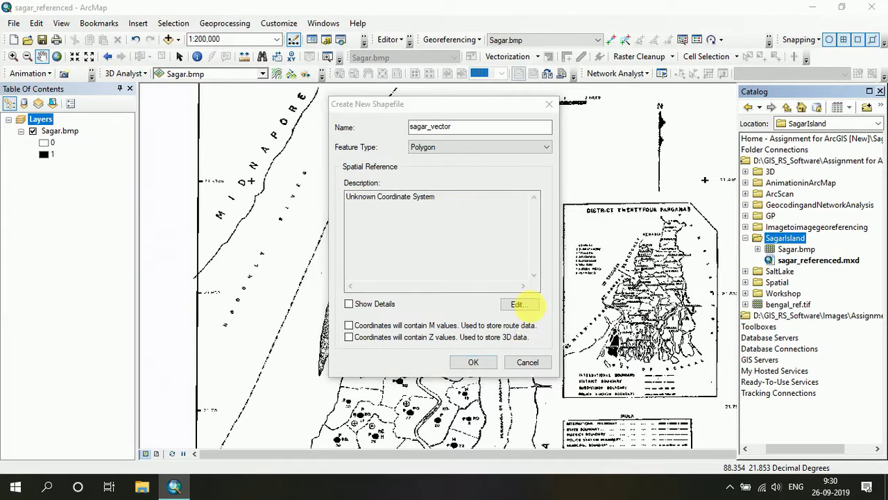
Step: Assign the Asian geographic coordinate system Everest - India and Nepal to the new shapefile and create it
{"action": "left_click", "coordinate": [518, 305]}
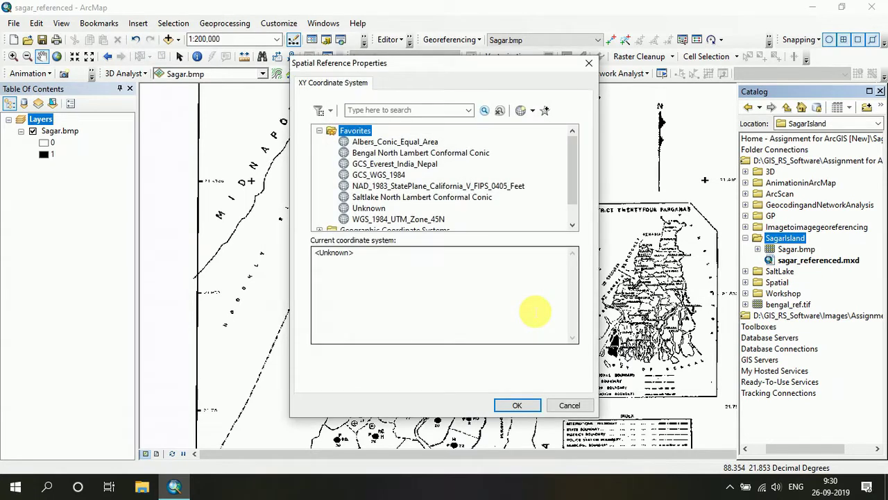
{"action": "scroll", "coordinate": [340, 184], "scroll_direction": "down", "scroll_amount": 1}
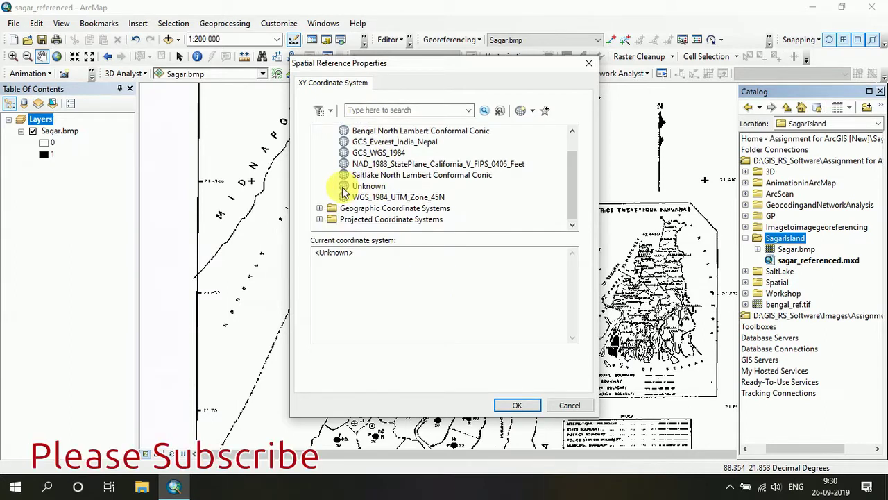
{"action": "left_click", "coordinate": [320, 208]}
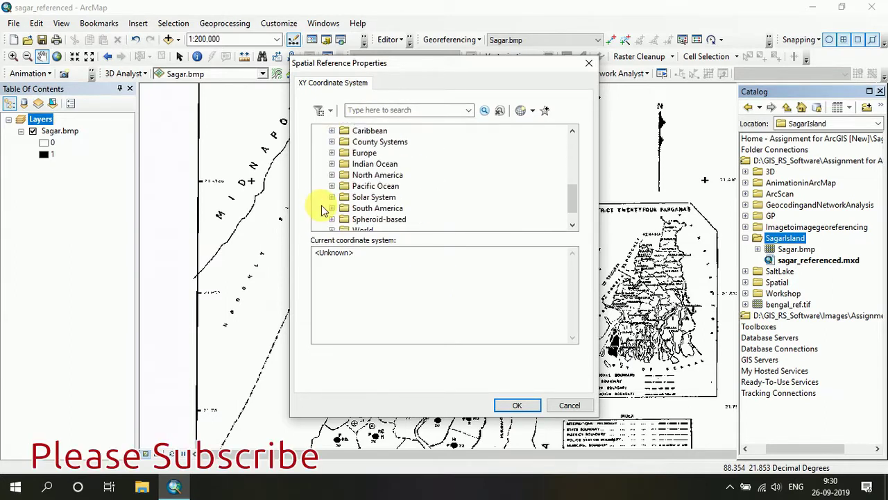
{"action": "left_click", "coordinate": [332, 130]}
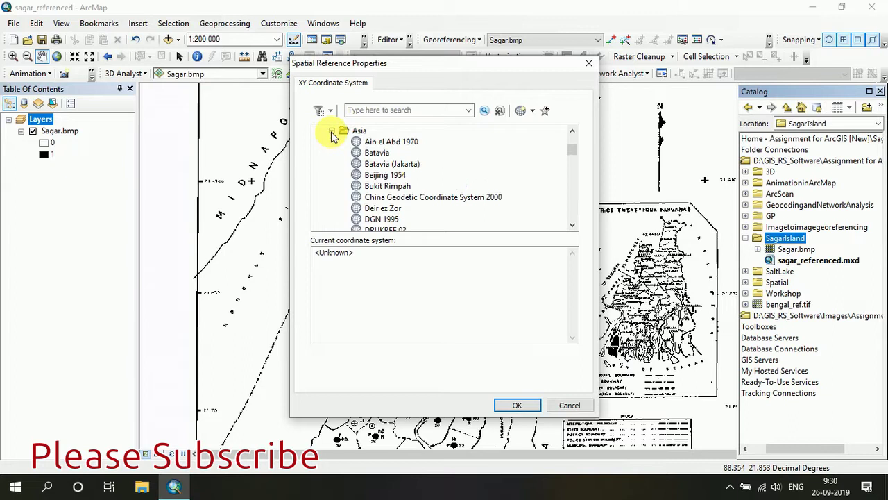
{"action": "scroll", "coordinate": [375, 221], "scroll_direction": "down", "scroll_amount": 2}
{"action": "scroll", "coordinate": [375, 221], "scroll_direction": "down", "scroll_amount": 1}
{"action": "left_click", "coordinate": [384, 209]}
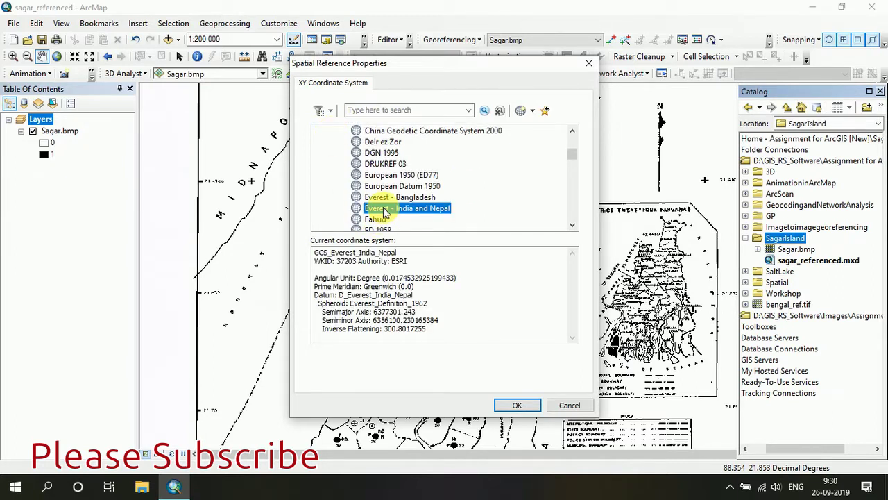
{"action": "left_click", "coordinate": [517, 404]}
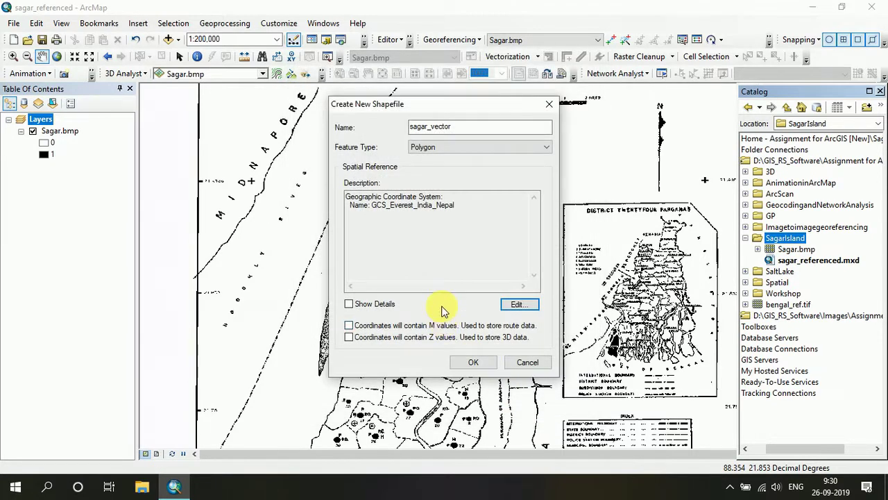
{"action": "left_click", "coordinate": [473, 362]}
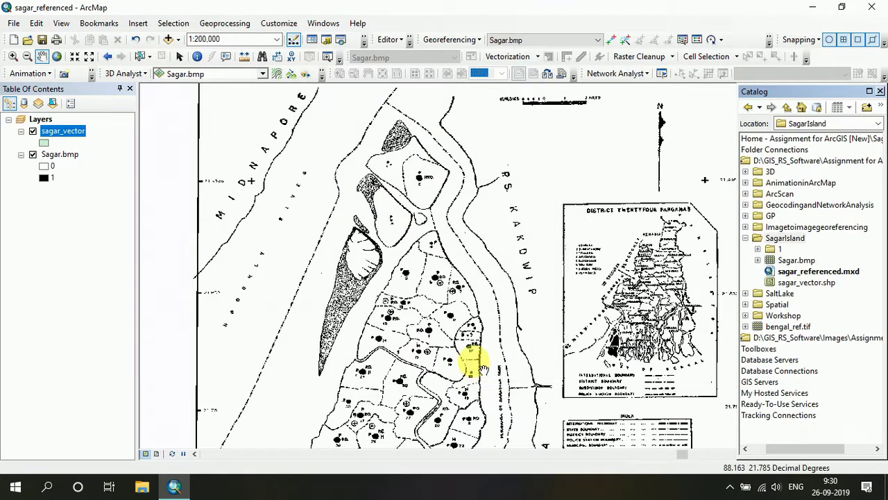
Step: Change the sagar_vector layer's symbol to a blue fill with a black outline of width 1
{"action": "left_click", "coordinate": [44, 143]}
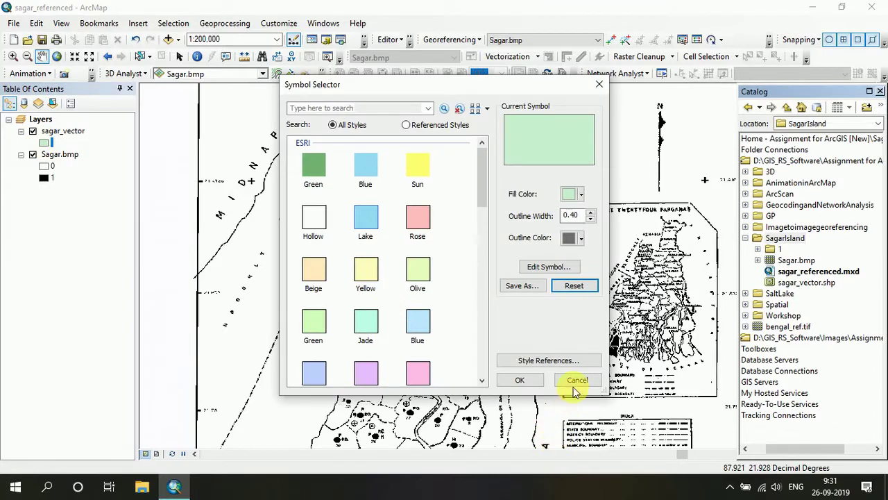
{"action": "left_click", "coordinate": [576, 380]}
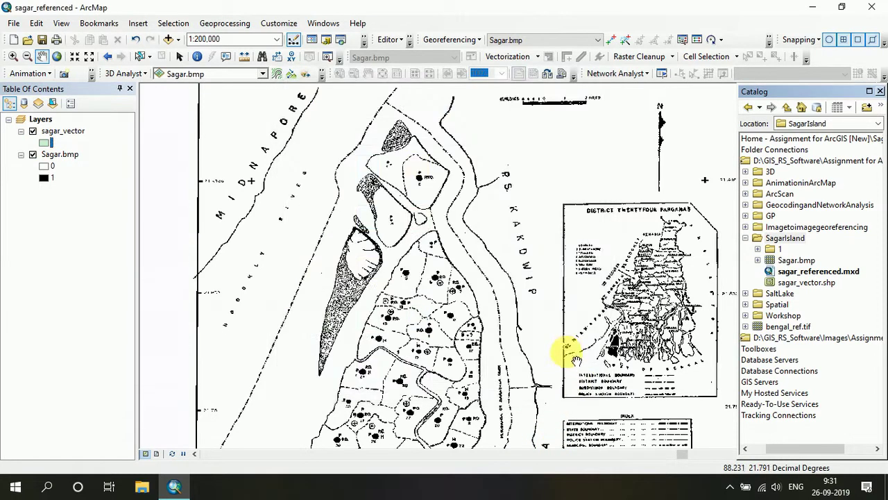
{"action": "left_click", "coordinate": [44, 143]}
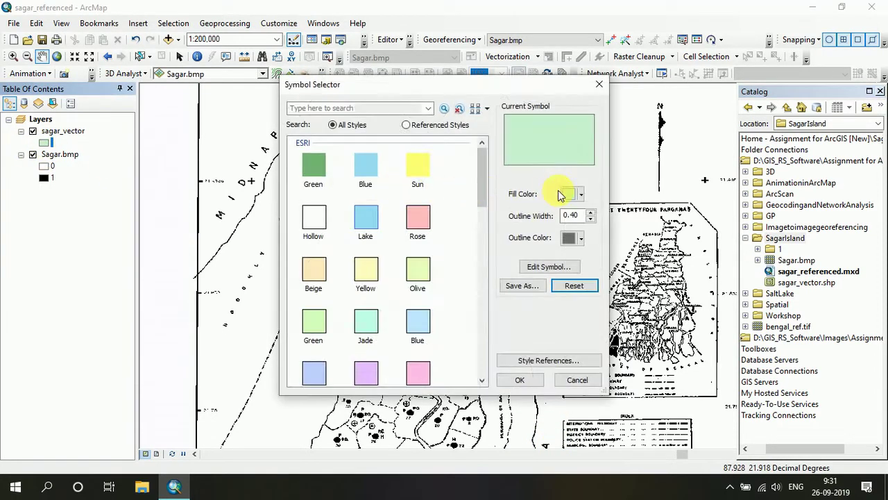
{"action": "left_click", "coordinate": [582, 195]}
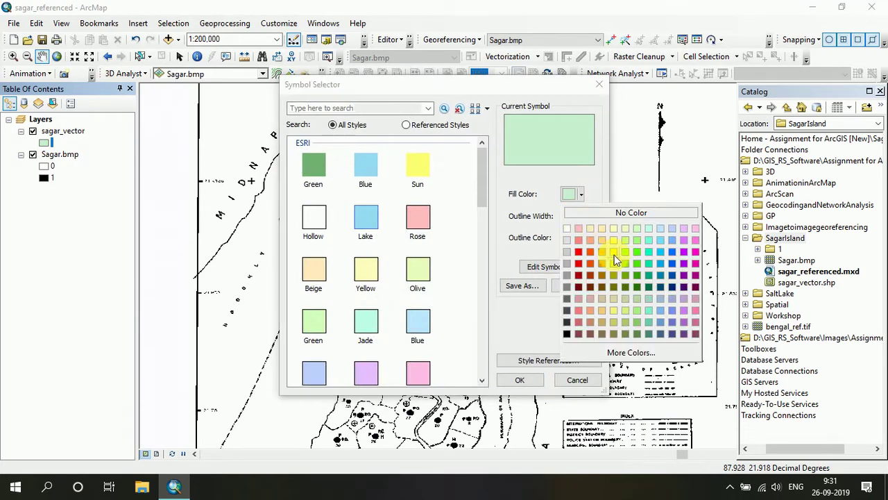
{"action": "left_click", "coordinate": [661, 254]}
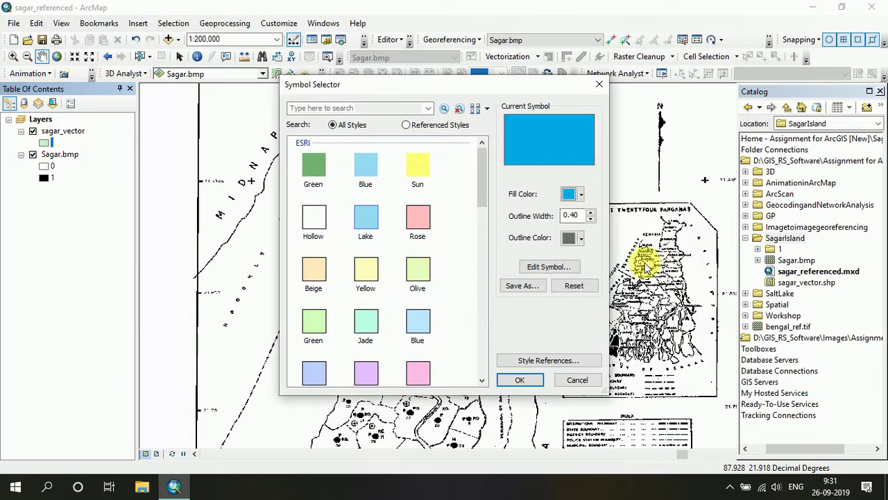
{"action": "left_click", "coordinate": [591, 214]}
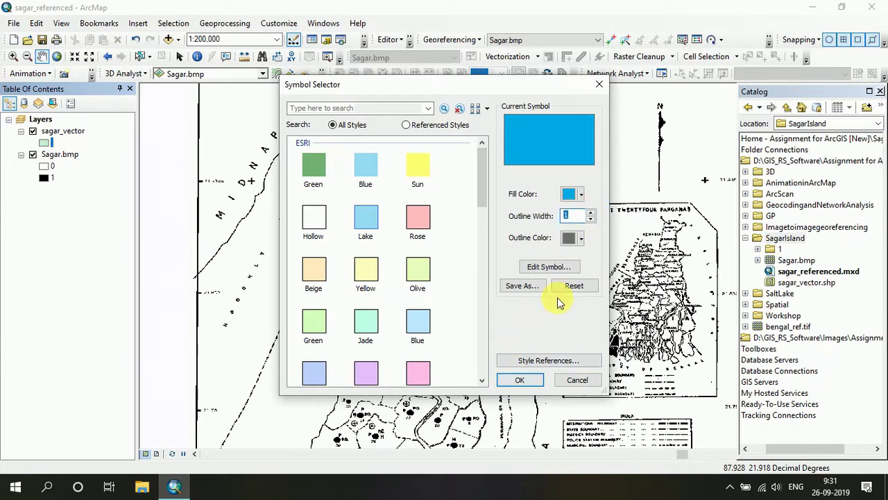
{"action": "left_click", "coordinate": [579, 239]}
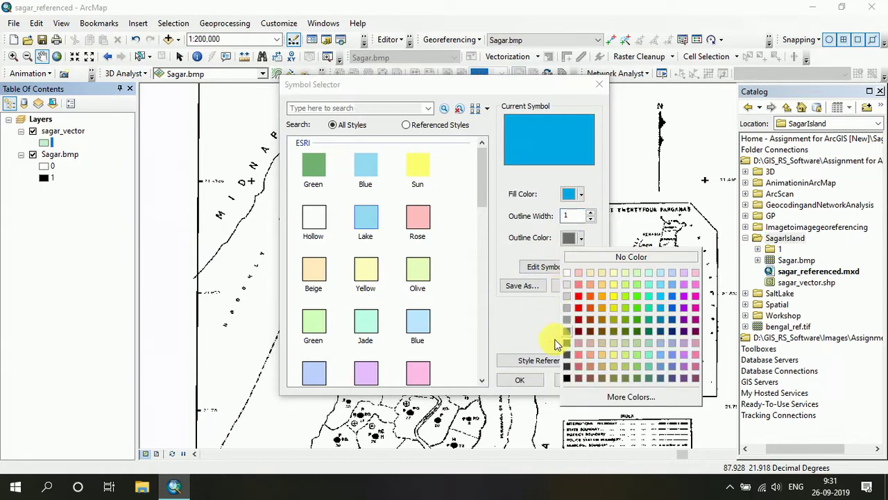
{"action": "left_click", "coordinate": [569, 377]}
{"action": "left_click", "coordinate": [513, 381]}
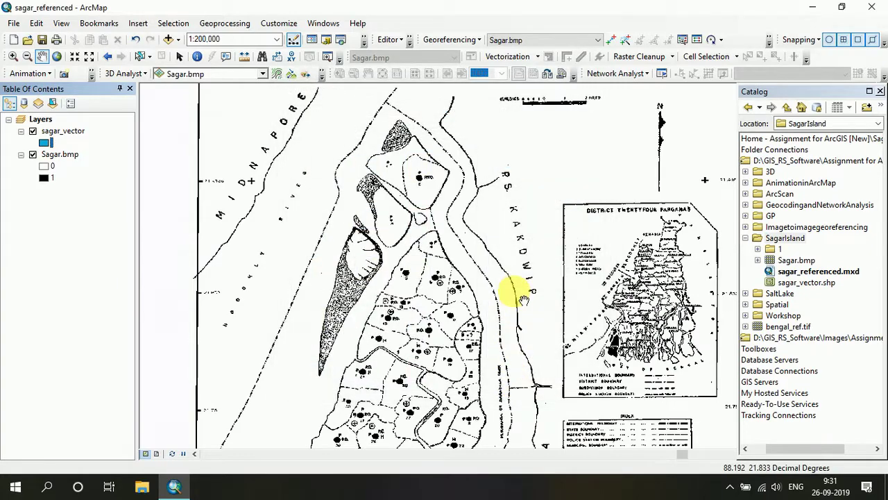
Step: Close the Catalog to give the map display more room
{"action": "scroll", "coordinate": [516, 295], "scroll_direction": "up", "scroll_amount": 1}
{"action": "scroll", "coordinate": [524, 297], "scroll_direction": "up", "scroll_amount": 1}
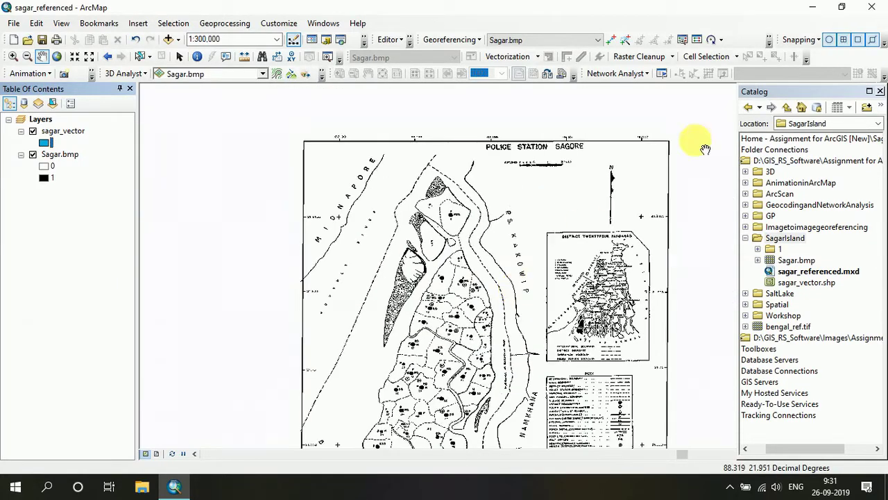
{"action": "left_click", "coordinate": [882, 92]}
Step: Examine the numbered areas, their boundaries and the river channel on the scanned Sagar island map
{"action": "scroll", "coordinate": [639, 193], "scroll_direction": "down", "scroll_amount": 1}
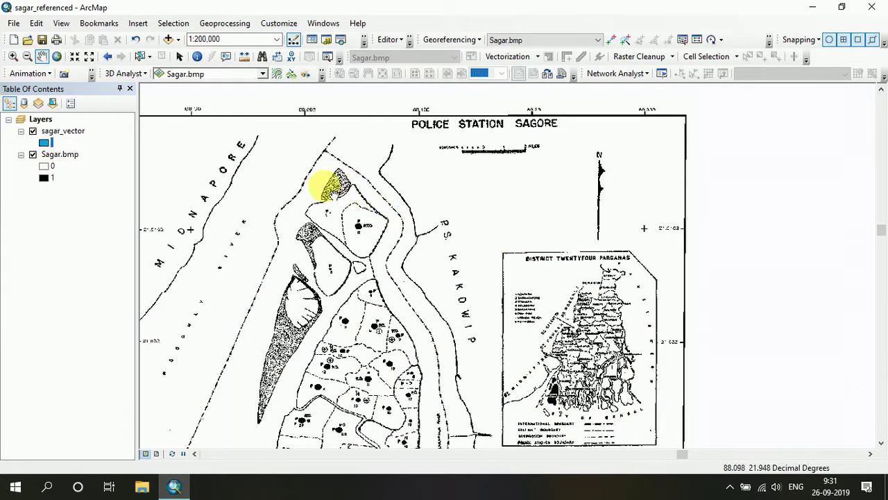
{"action": "scroll", "coordinate": [354, 292], "scroll_direction": "down", "scroll_amount": 2}
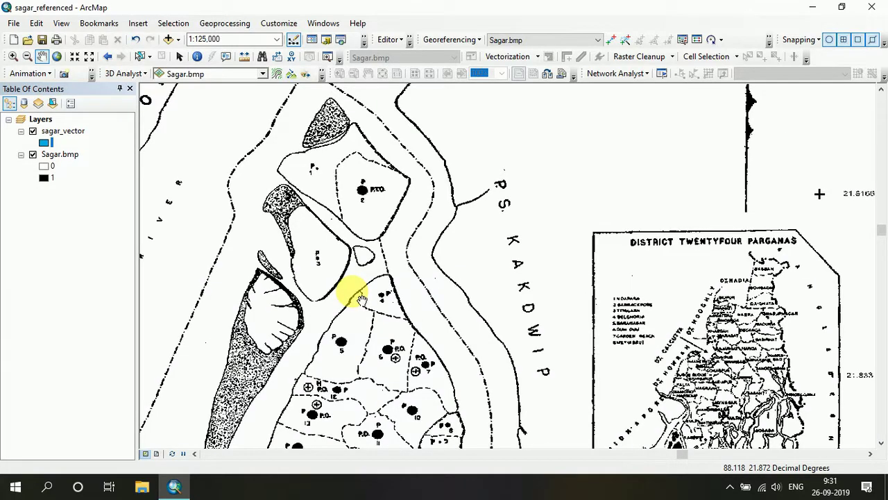
{"action": "left_click_drag", "start_coordinate": [359, 298], "coordinate": [367, 145]}
{"action": "scroll", "coordinate": [361, 204], "scroll_direction": "down", "scroll_amount": 1}
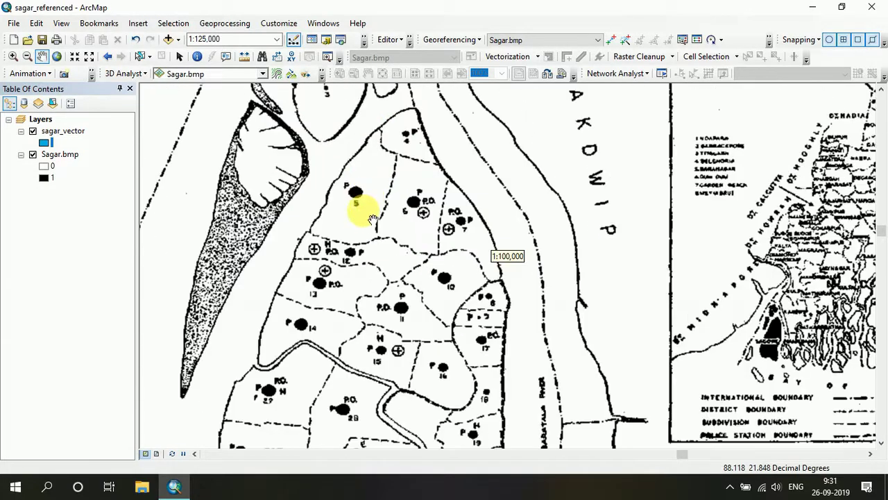
{"action": "left_click_drag", "start_coordinate": [347, 254], "coordinate": [410, 129]}
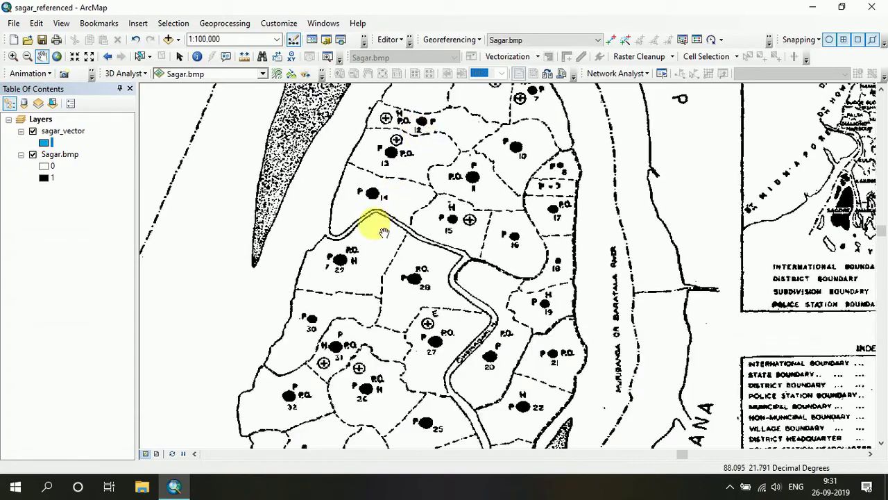
{"action": "scroll", "coordinate": [381, 232], "scroll_direction": "down", "scroll_amount": 1}
{"action": "scroll", "coordinate": [380, 229], "scroll_direction": "up", "scroll_amount": 2}
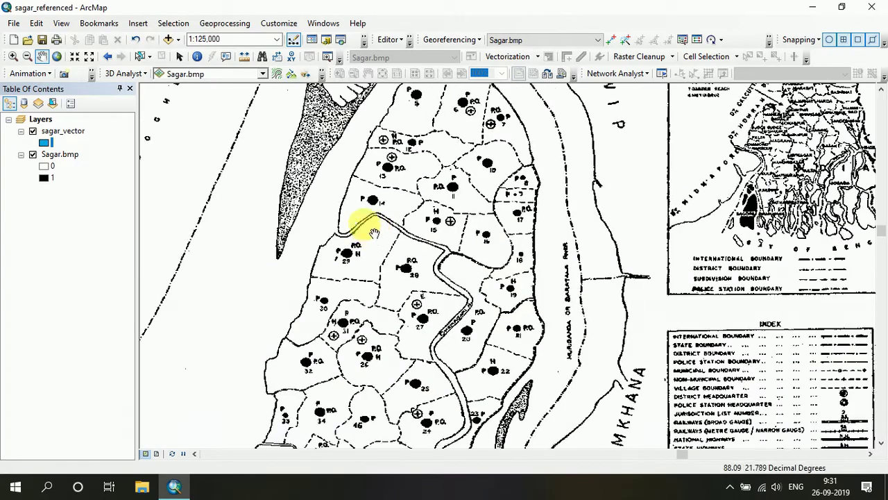
{"action": "mouse_move", "coordinate": [372, 315]}
{"action": "left_mouse_down"}
{"action": "mouse_move", "coordinate": [399, 227]}
{"action": "mouse_move", "coordinate": [399, 294]}
{"action": "mouse_move", "coordinate": [382, 313]}
{"action": "left_mouse_up"}
{"action": "scroll", "coordinate": [376, 264], "scroll_direction": "up", "scroll_amount": 2}
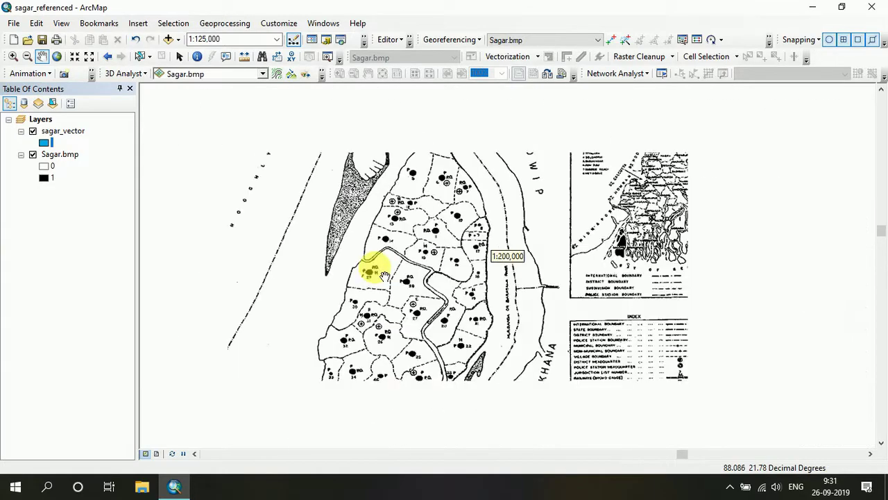
{"action": "left_click_drag", "start_coordinate": [407, 257], "coordinate": [356, 294]}
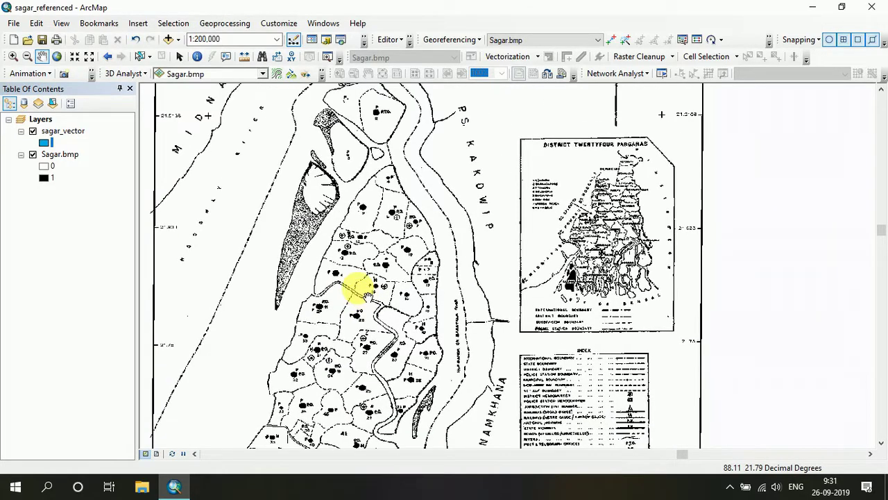
Step: Turn the Editor toolbar off and back on
{"action": "scroll", "coordinate": [368, 295], "scroll_direction": "up", "scroll_amount": 1}
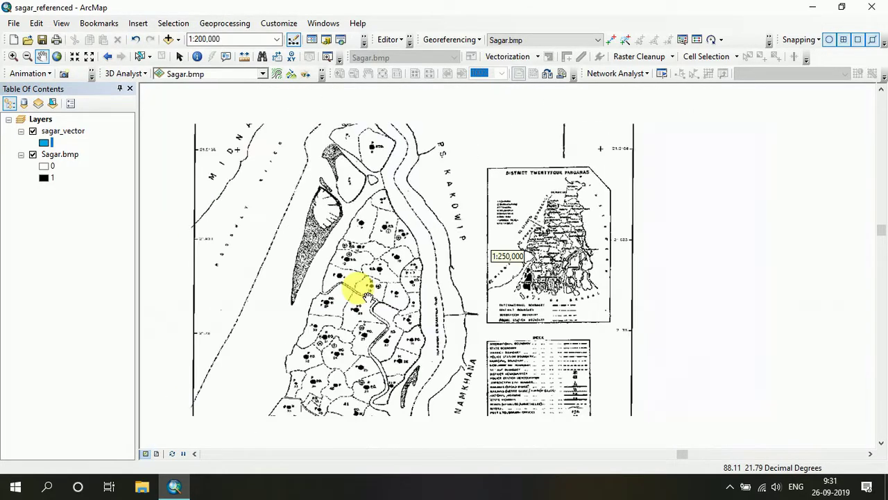
{"action": "left_click", "coordinate": [285, 28]}
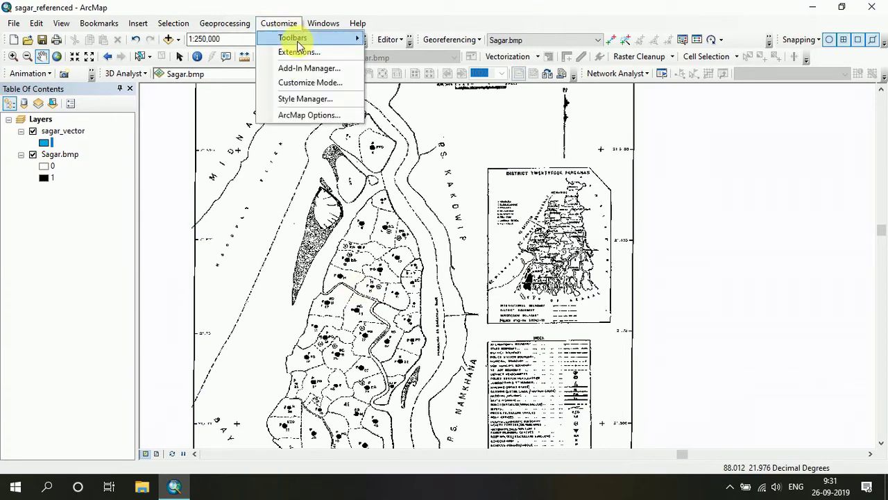
{"action": "mouse_move", "coordinate": [292, 36]}
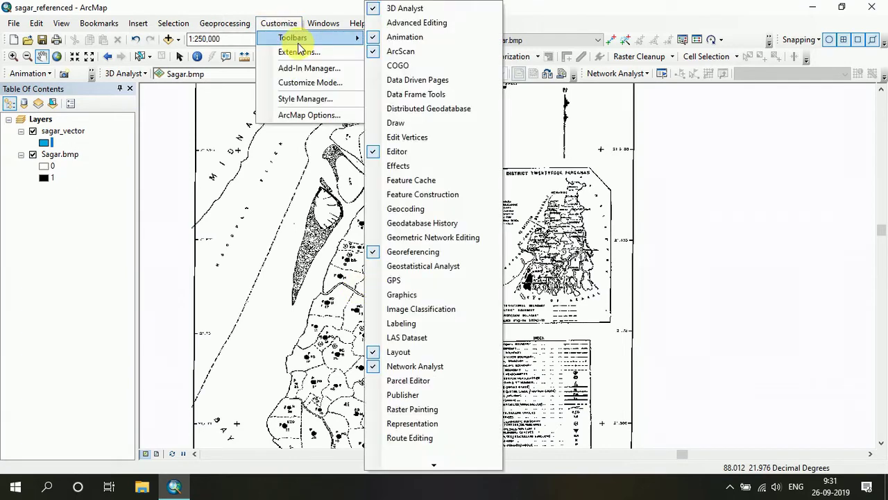
{"action": "left_click", "coordinate": [422, 152]}
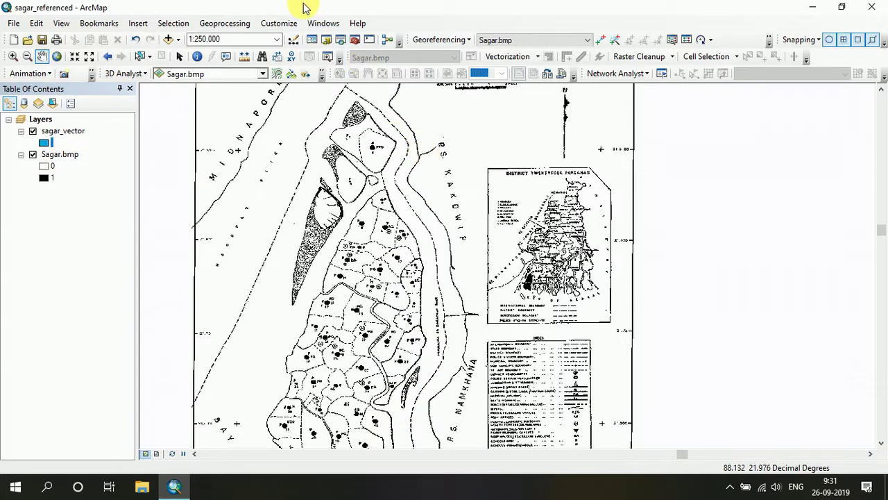
{"action": "left_click", "coordinate": [278, 23]}
{"action": "mouse_move", "coordinate": [311, 36]}
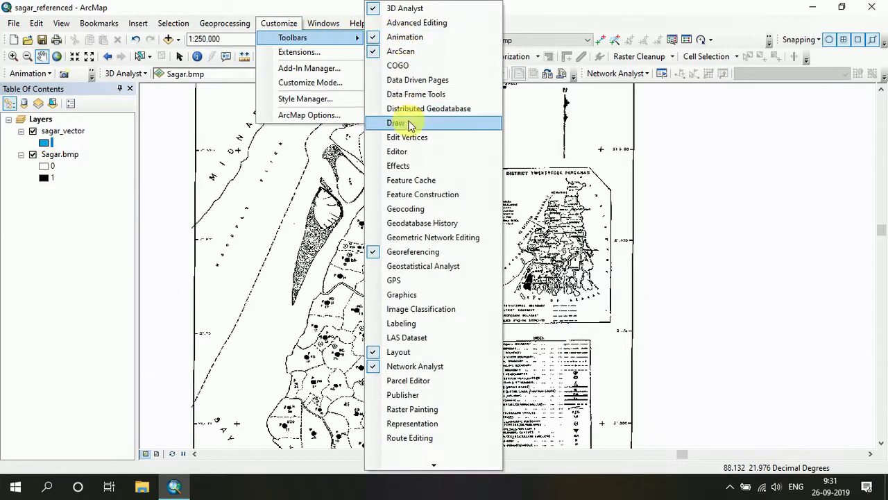
{"action": "left_click", "coordinate": [411, 152]}
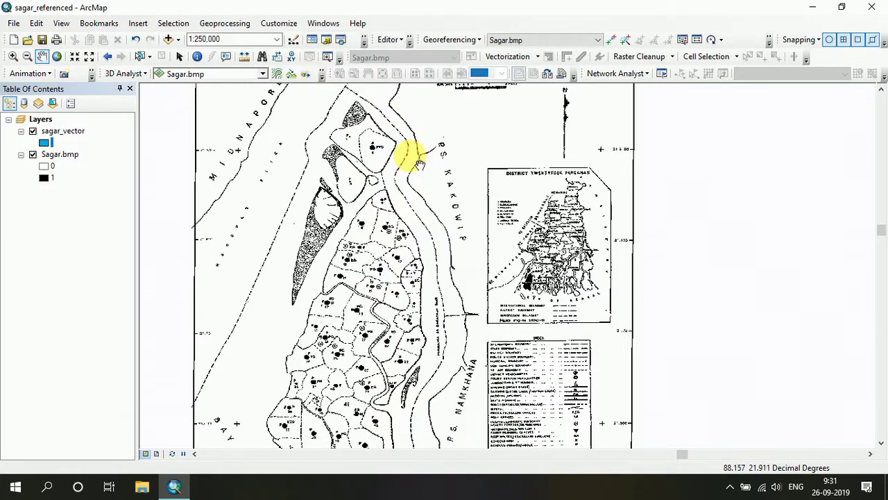
Step: Start an edit session on the map's layers
{"action": "left_click", "coordinate": [405, 40]}
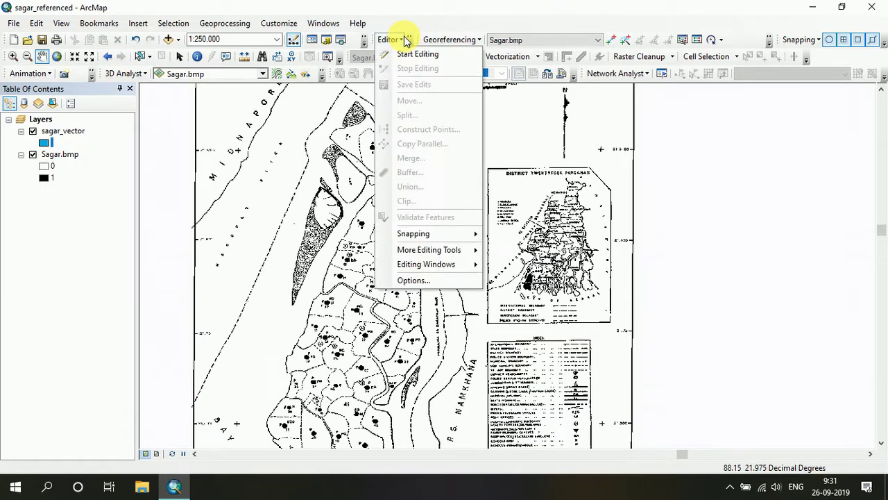
{"action": "left_click", "coordinate": [404, 54]}
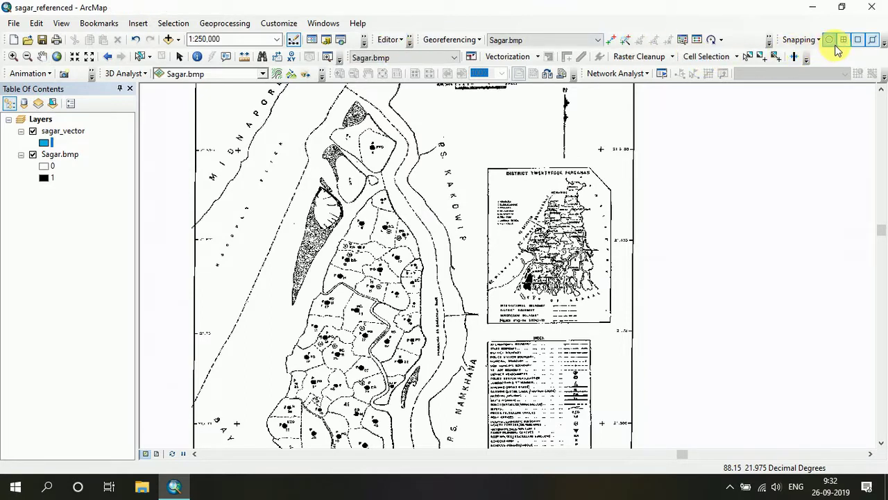
Step: Check the snapping tolerance and snap tip settings in the Snapping Options
{"action": "left_click", "coordinate": [829, 39]}
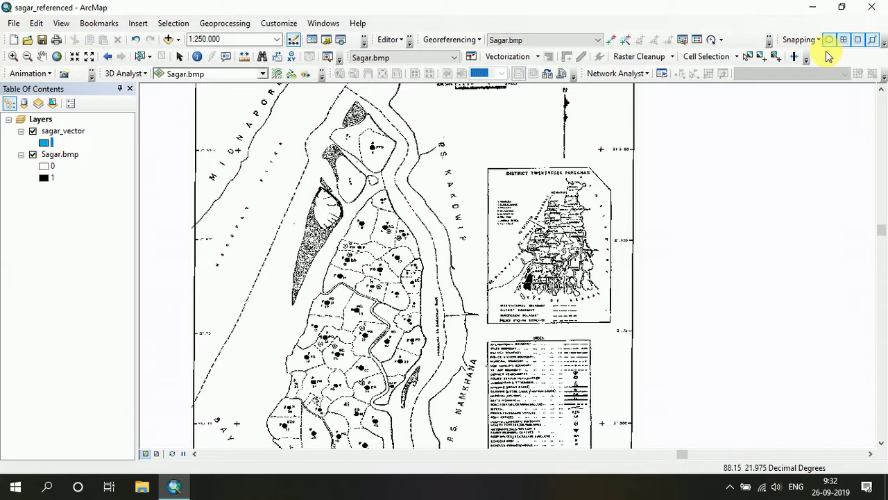
{"action": "left_click", "coordinate": [399, 42]}
{"action": "mouse_move", "coordinate": [424, 236]}
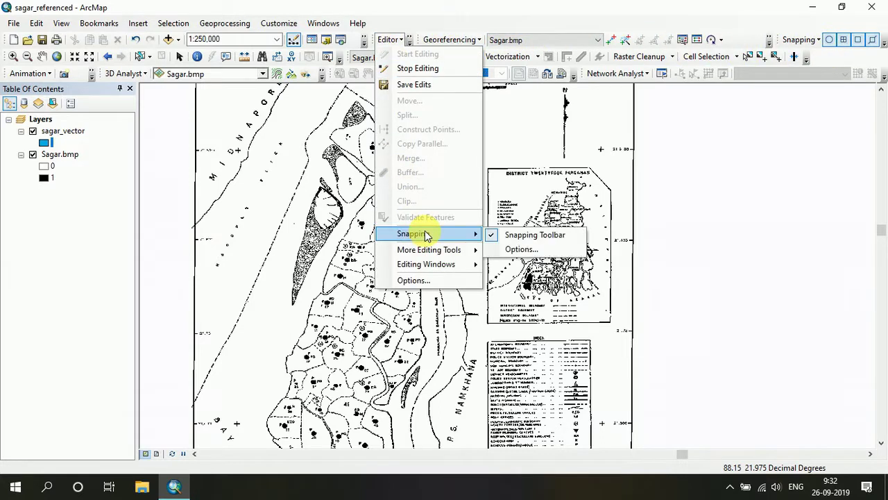
{"action": "left_click", "coordinate": [534, 256]}
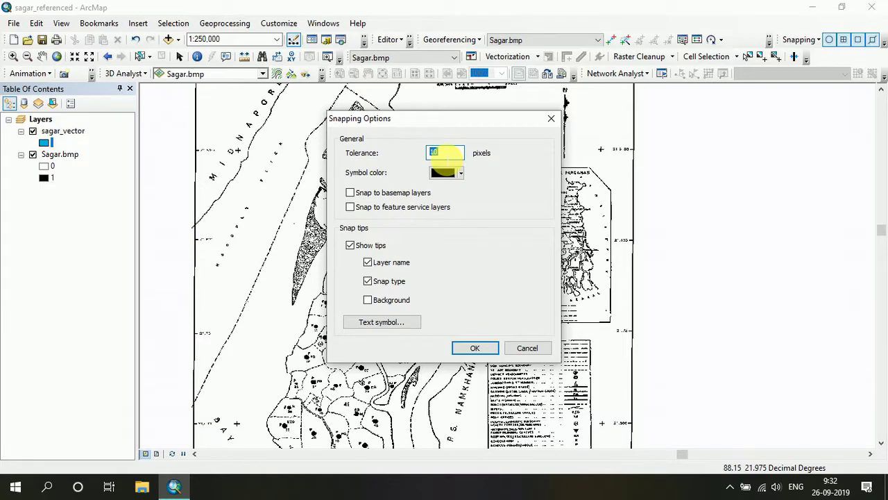
{"action": "left_click", "coordinate": [476, 349]}
Step: Show the Create Features window and activate the sagar_vector template with the Polygon construction tool
{"action": "left_click", "coordinate": [389, 40]}
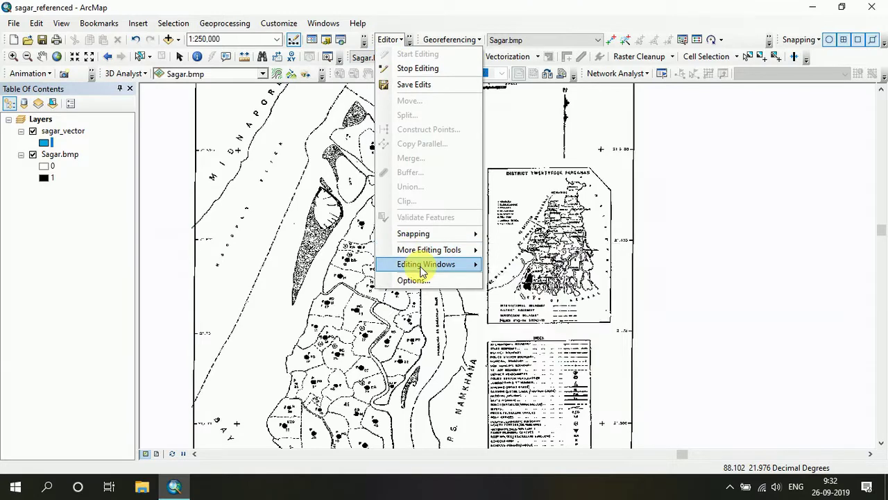
{"action": "mouse_move", "coordinate": [444, 264]}
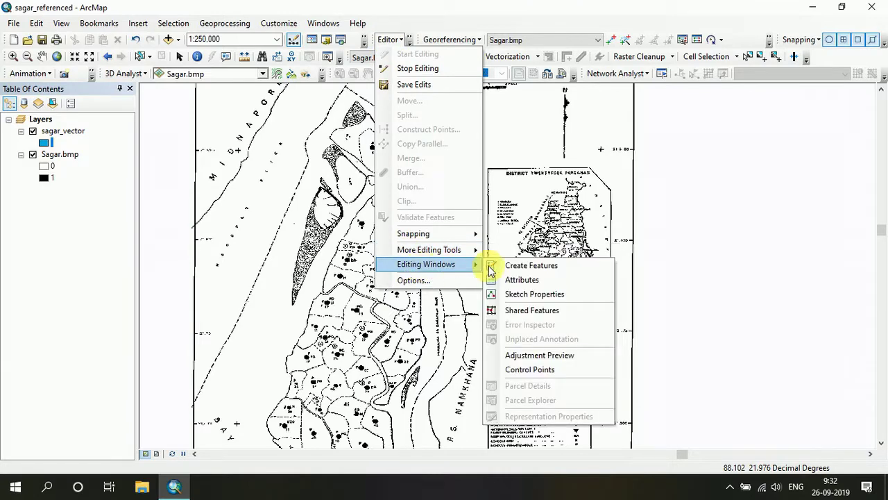
{"action": "left_click", "coordinate": [549, 267]}
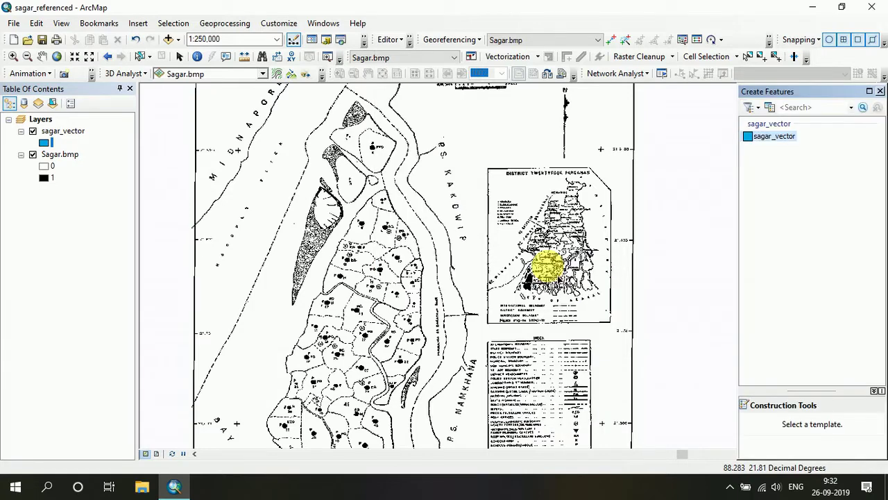
{"action": "left_click", "coordinate": [782, 137]}
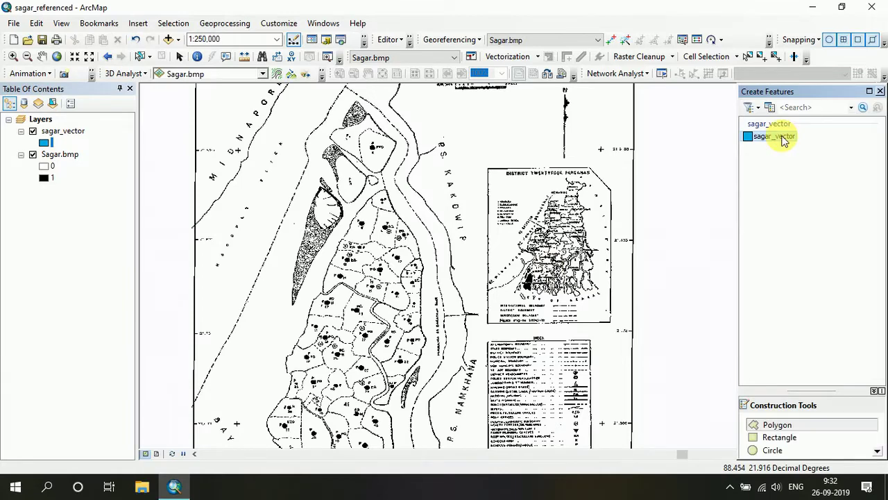
{"action": "left_click", "coordinate": [784, 426]}
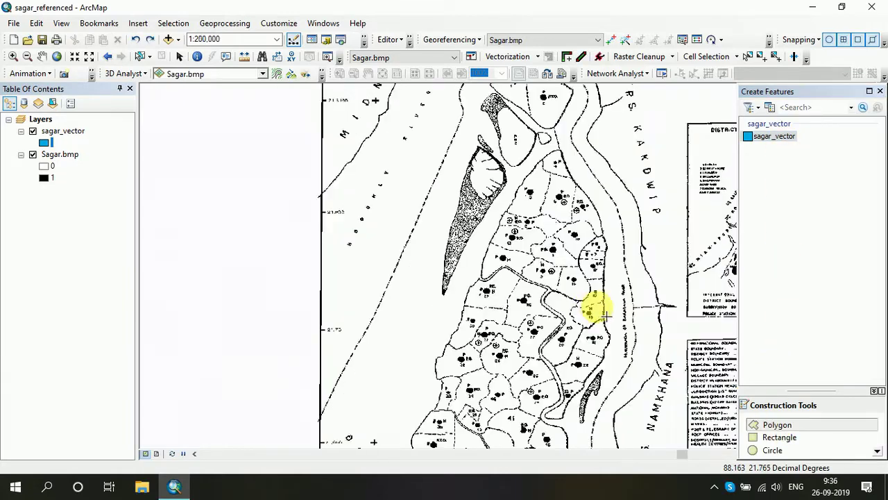
Step: Start the island polygon at the northern tip of area 4 and trace the east coast down past areas 4 and 6 to area 7
{"action": "scroll", "coordinate": [561, 183], "scroll_direction": "up", "scroll_amount": 5}
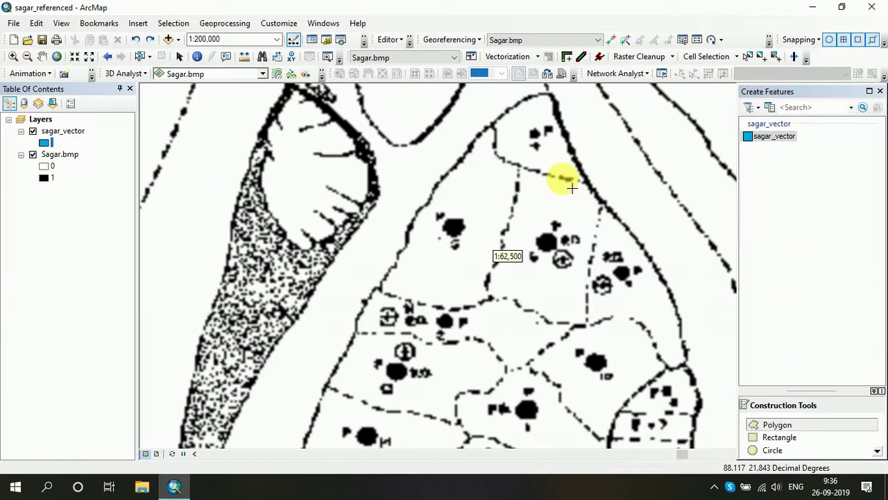
{"action": "scroll", "coordinate": [570, 186], "scroll_direction": "up", "scroll_amount": 2}
{"action": "left_click_drag", "start_coordinate": [565, 193], "coordinate": [561, 271]}
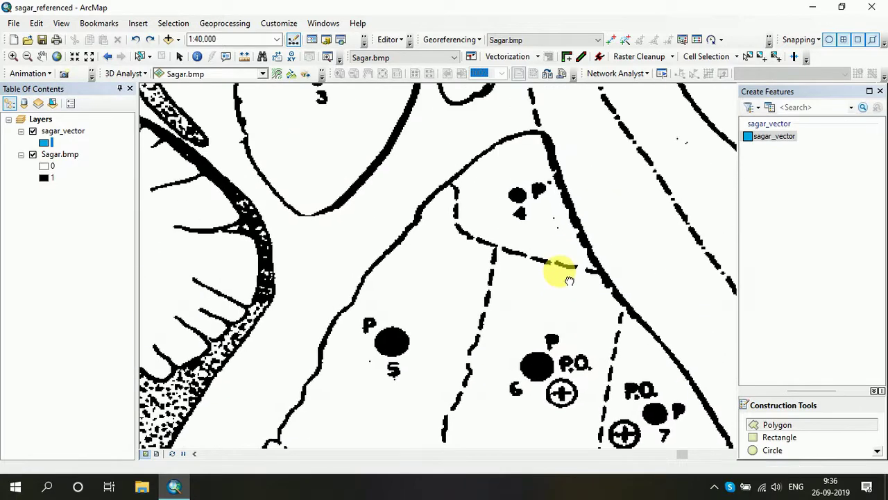
{"action": "left_click", "coordinate": [542, 131]}
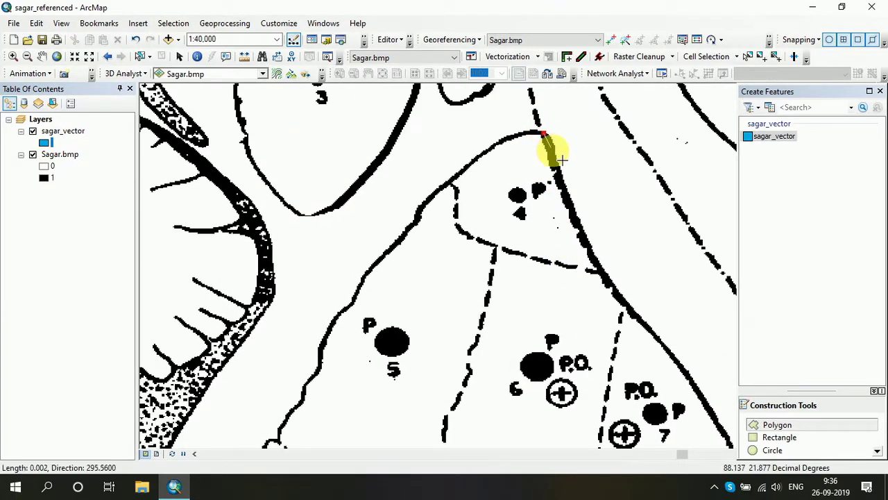
{"action": "left_click", "coordinate": [555, 161]}
{"action": "left_click", "coordinate": [559, 186]}
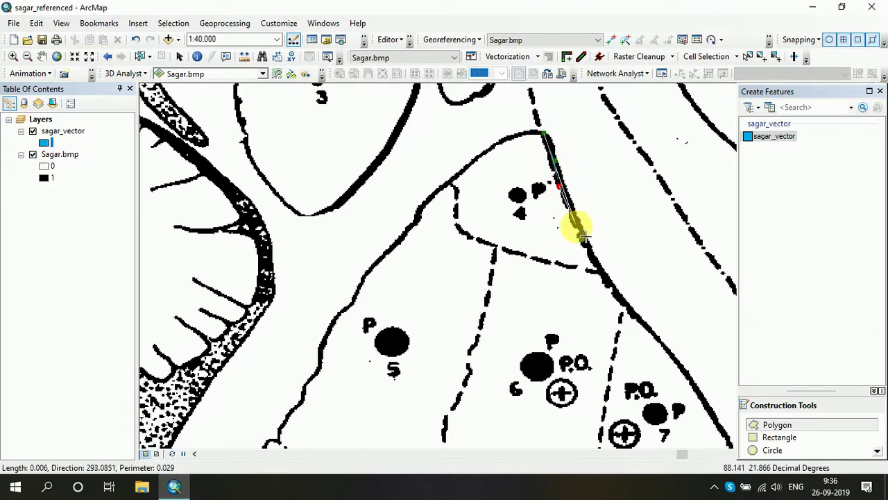
{"action": "left_click", "coordinate": [580, 233]}
{"action": "left_click", "coordinate": [597, 263]}
{"action": "left_click", "coordinate": [610, 283]}
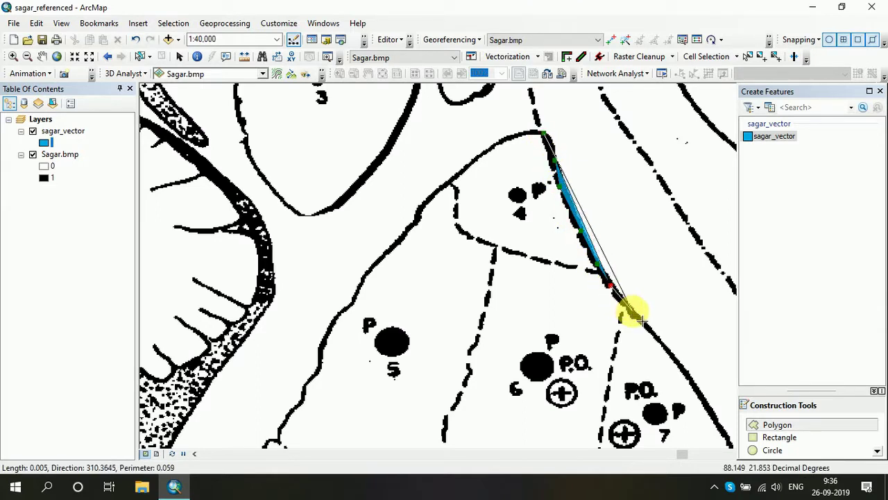
{"action": "left_click", "coordinate": [633, 311]}
{"action": "left_click", "coordinate": [658, 336]}
{"action": "left_click", "coordinate": [700, 393]}
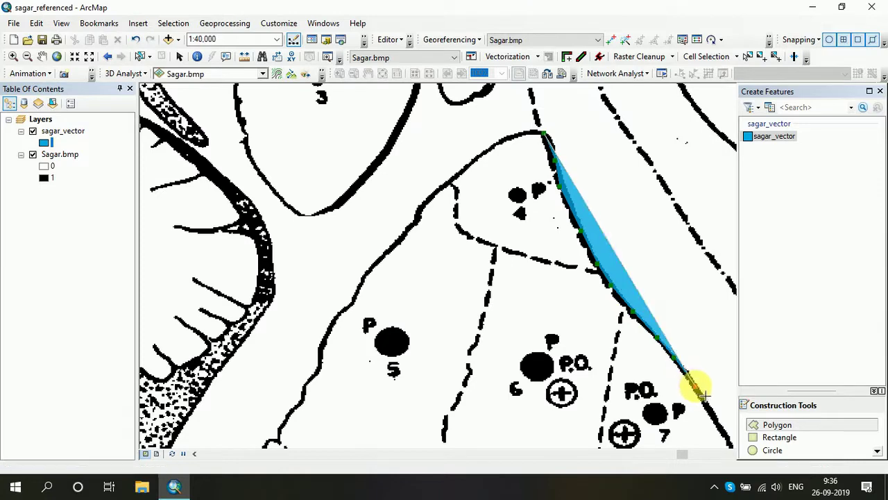
{"action": "left_click", "coordinate": [717, 424]}
Step: Continue the polygon sketch down the east coast from area 7 past areas 8 and 9 to the shore of area 17
{"action": "left_click_drag", "start_coordinate": [718, 424], "coordinate": [464, 157]}
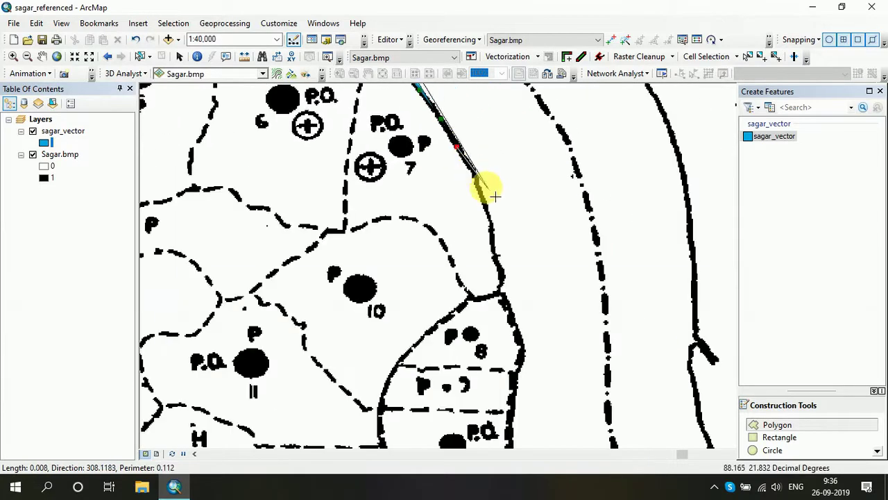
{"action": "left_click", "coordinate": [476, 179]}
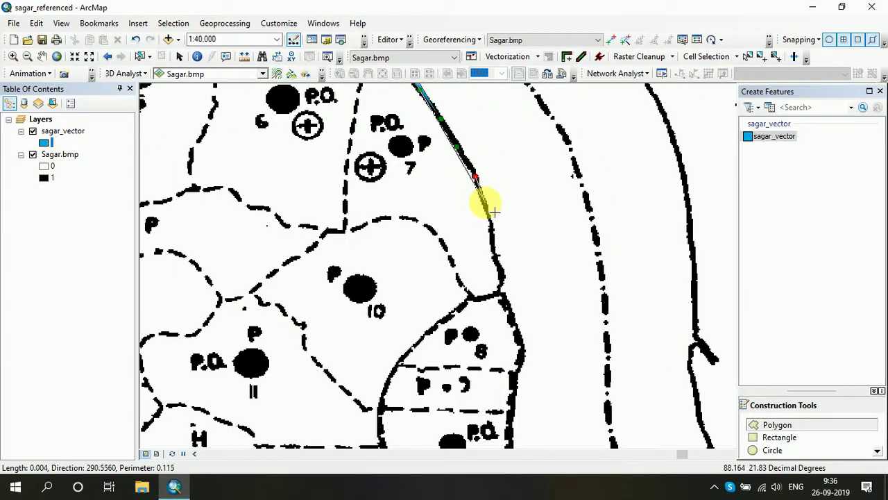
{"action": "left_click", "coordinate": [491, 227]}
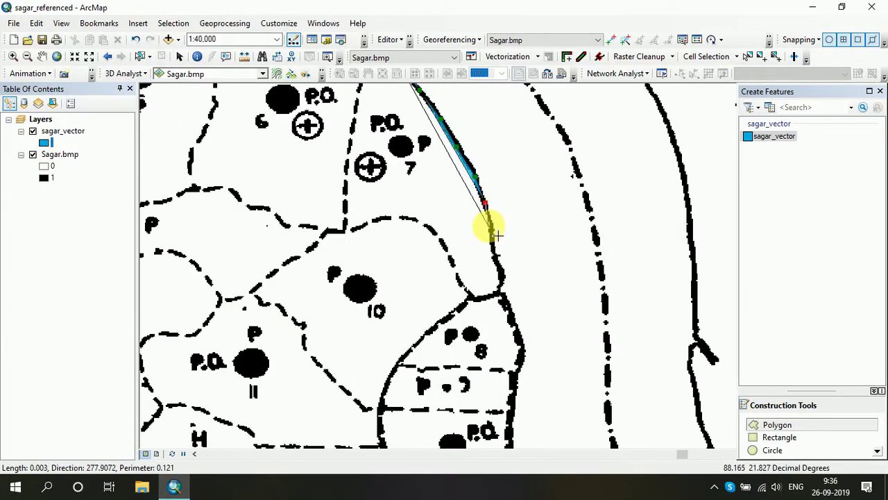
{"action": "left_click", "coordinate": [501, 272]}
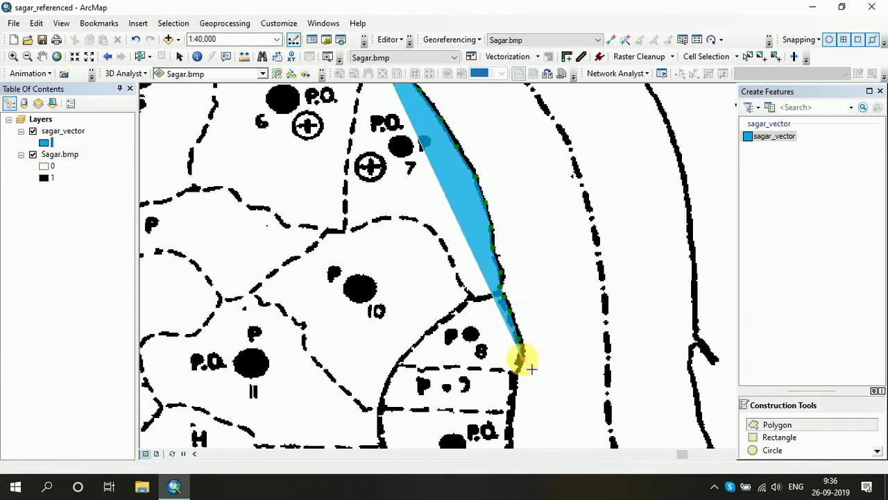
{"action": "left_click", "coordinate": [513, 386]}
{"action": "left_click", "coordinate": [511, 408]}
{"action": "left_click", "coordinate": [508, 432]}
Step: Trace the polygon edge along the east coast from area 17 past area 18 to the shore of area 19
{"action": "left_click_drag", "start_coordinate": [507, 432], "coordinate": [495, 131]}
{"action": "left_click", "coordinate": [492, 203]}
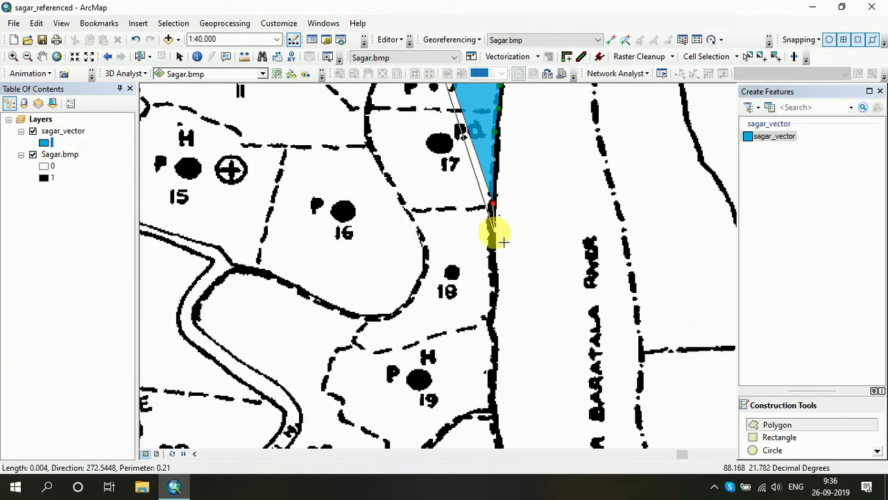
{"action": "left_click", "coordinate": [491, 238]}
{"action": "left_click", "coordinate": [499, 276]}
{"action": "left_click", "coordinate": [493, 294]}
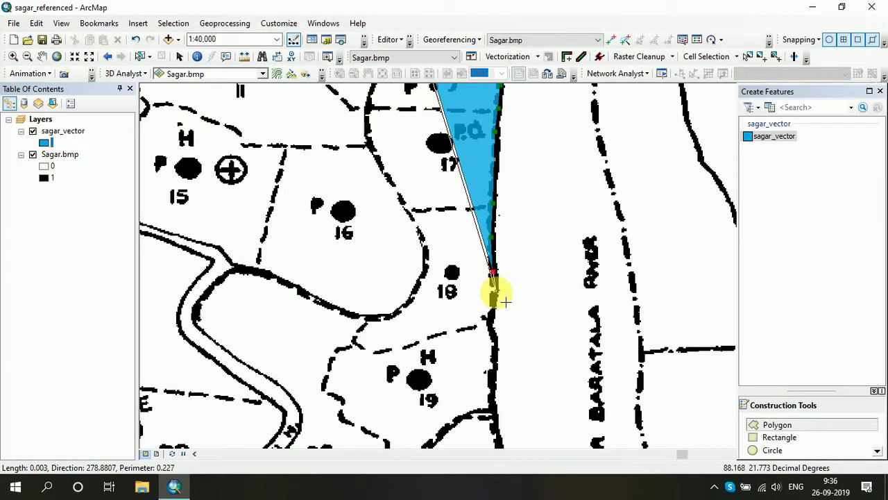
{"action": "left_click", "coordinate": [492, 312]}
{"action": "left_click", "coordinate": [492, 339]}
{"action": "left_click", "coordinate": [494, 354]}
{"action": "left_click", "coordinate": [494, 356]}
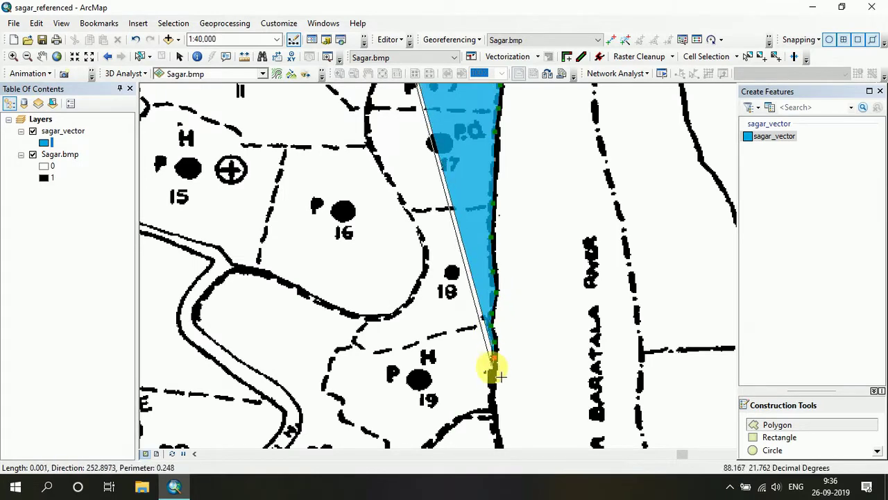
{"action": "left_click", "coordinate": [492, 382]}
Step: Extend the polygon outline from area 19 around the coastal bulge of area 21 and onto the shore of area 22
{"action": "left_click_drag", "start_coordinate": [493, 383], "coordinate": [533, 156]}
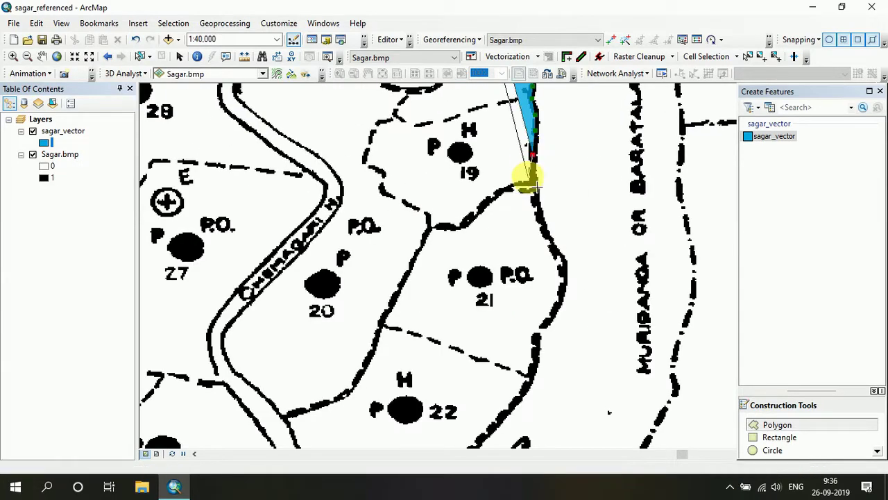
{"action": "left_click", "coordinate": [549, 217]}
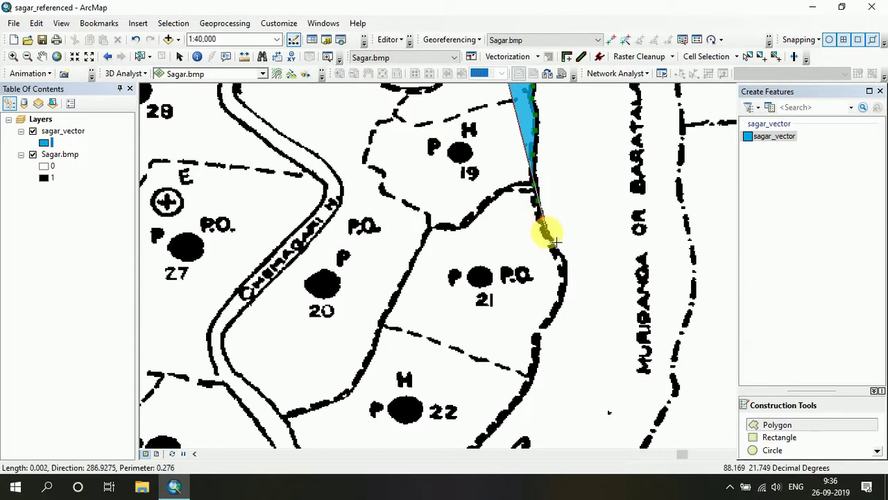
{"action": "left_click", "coordinate": [557, 249]}
{"action": "left_click", "coordinate": [566, 271]}
{"action": "left_click", "coordinate": [560, 296]}
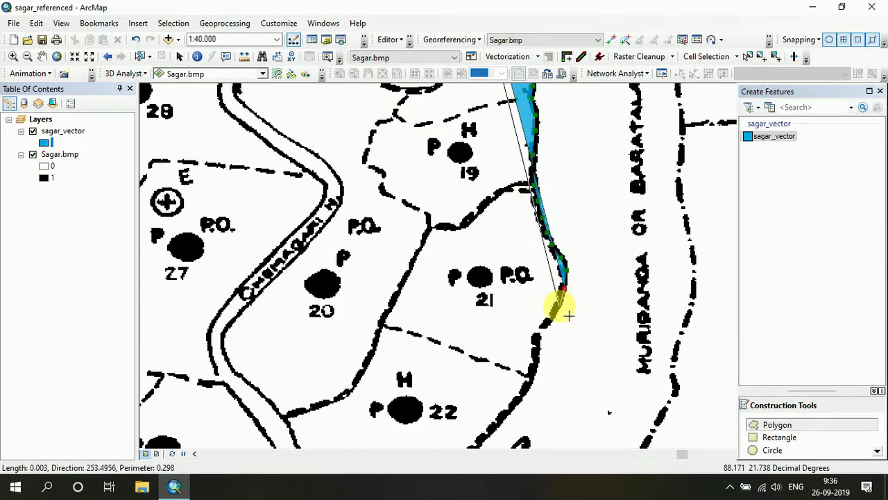
{"action": "left_click", "coordinate": [552, 310]}
{"action": "left_click", "coordinate": [547, 323]}
{"action": "left_click", "coordinate": [536, 347]}
{"action": "left_click", "coordinate": [531, 373]}
{"action": "left_click", "coordinate": [523, 390]}
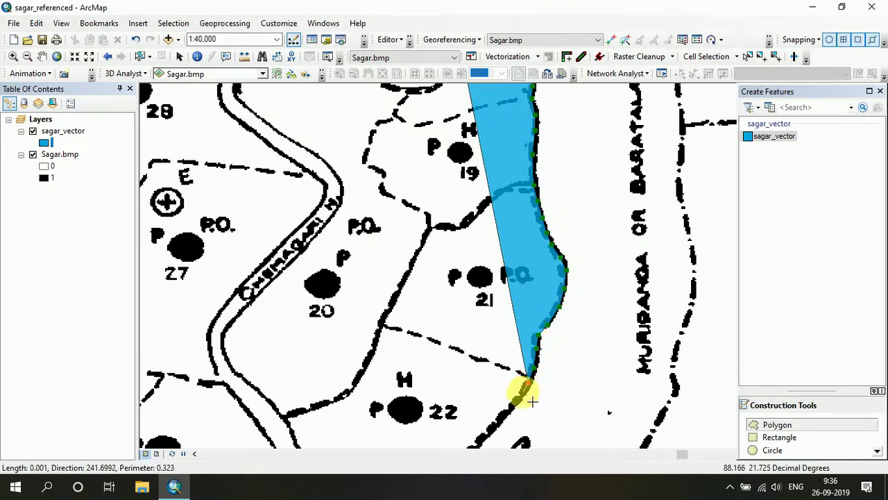
{"action": "left_click", "coordinate": [515, 403]}
{"action": "left_click", "coordinate": [497, 425]}
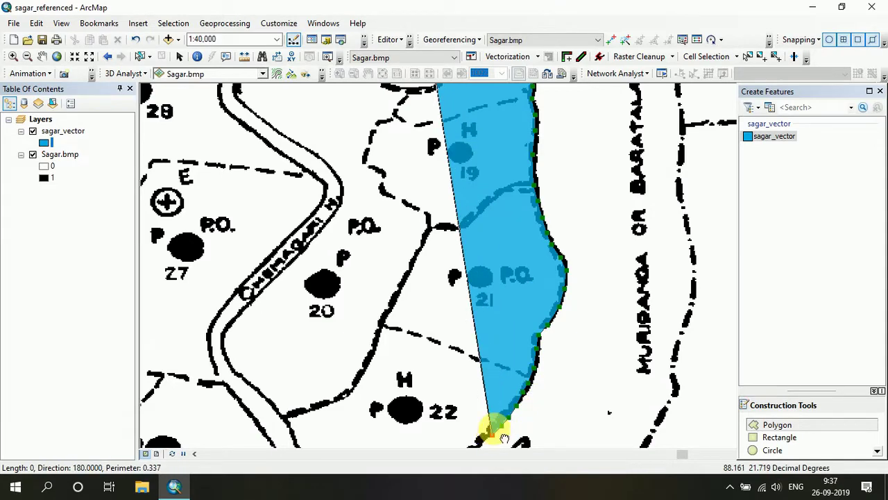
Step: Continue the polygon sketch along the east shore of area 22 to its boundary with area 23
{"action": "left_click_drag", "start_coordinate": [497, 425], "coordinate": [624, 205]}
{"action": "left_click", "coordinate": [611, 212]}
{"action": "left_click", "coordinate": [597, 229]}
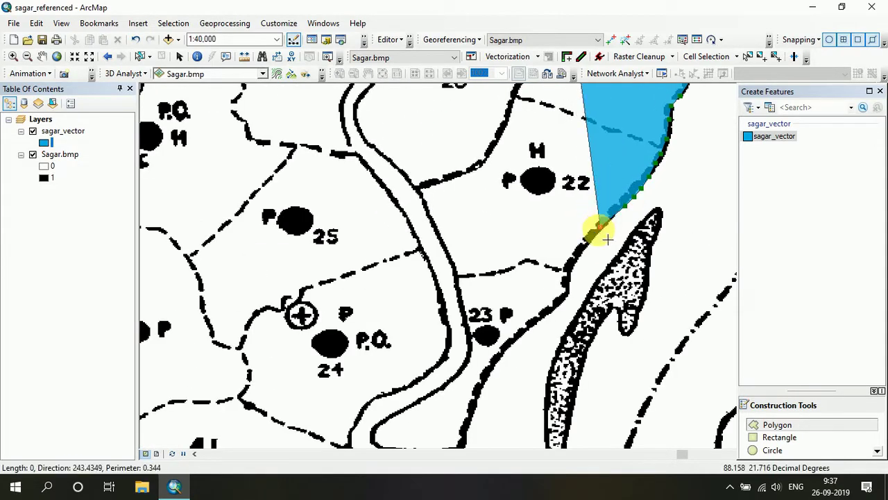
{"action": "left_click", "coordinate": [584, 243]}
{"action": "left_click", "coordinate": [570, 262]}
{"action": "left_click", "coordinate": [568, 281]}
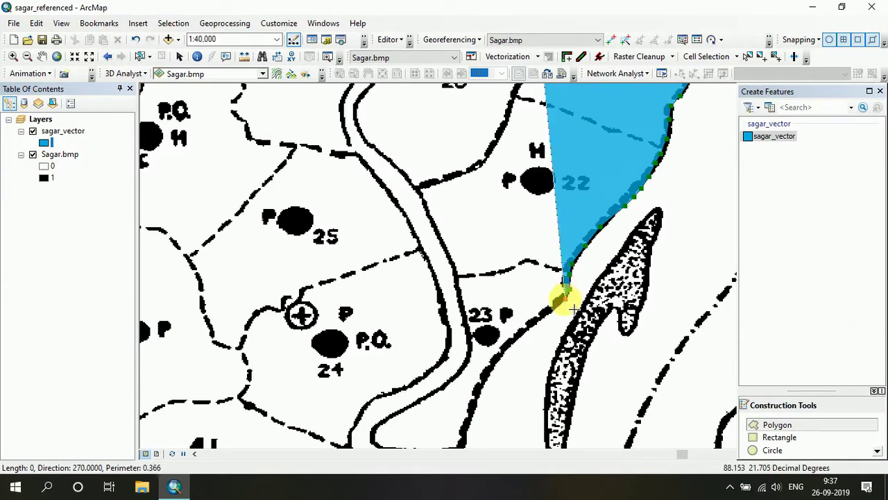
Step: Trace the polygon edge down the east shore of area 23 to its southeastern corner opposite area 42
{"action": "left_click", "coordinate": [557, 297]}
{"action": "left_click", "coordinate": [544, 311]}
{"action": "left_click", "coordinate": [533, 320]}
{"action": "left_click", "coordinate": [526, 326]}
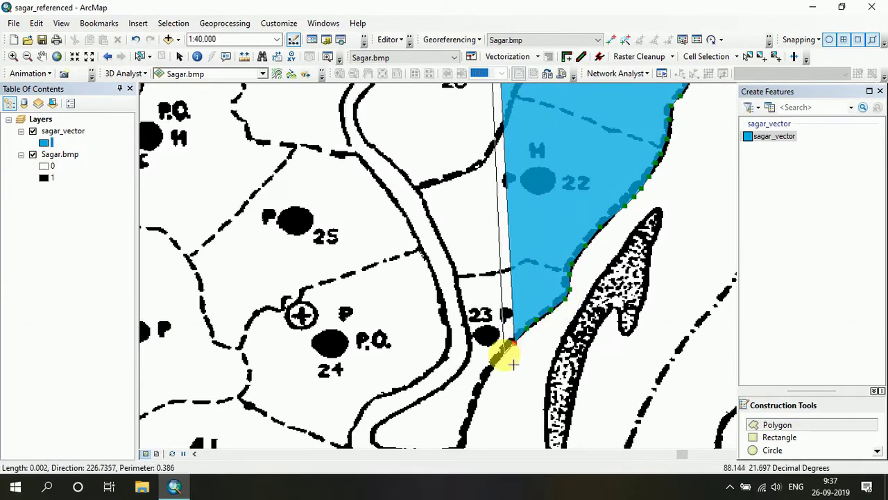
{"action": "left_click", "coordinate": [499, 367]}
{"action": "left_click_drag", "start_coordinate": [500, 369], "coordinate": [589, 170]}
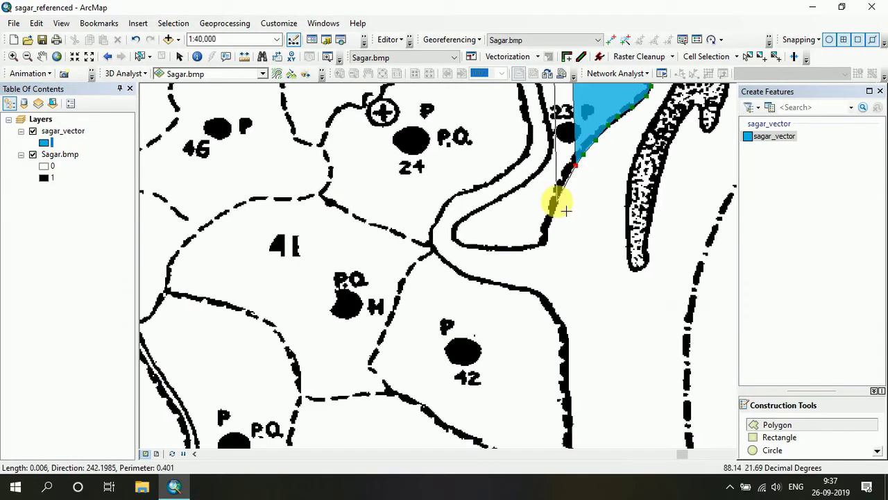
{"action": "left_click", "coordinate": [558, 191]}
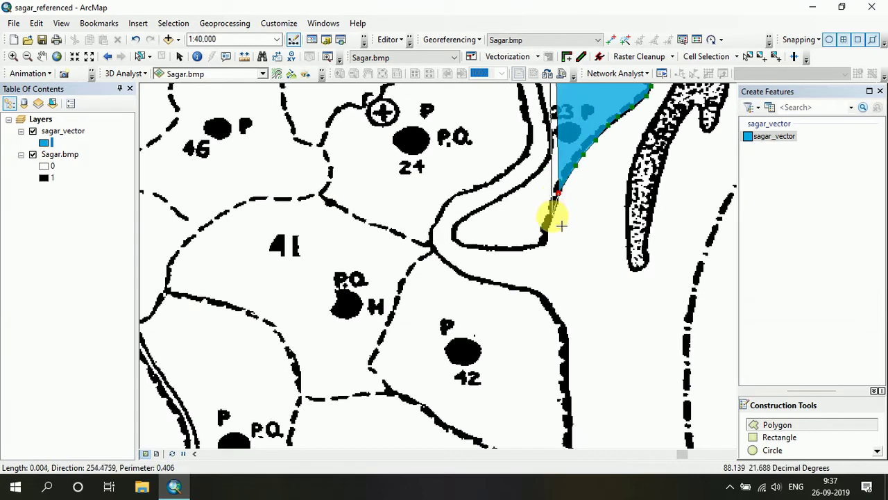
{"action": "left_click", "coordinate": [553, 216]}
{"action": "left_click", "coordinate": [545, 232]}
{"action": "left_click", "coordinate": [539, 243]}
Step: Extend the polygon along the southern edge of area 23 and around its rounded western tip into the channel
{"action": "left_click", "coordinate": [524, 249]}
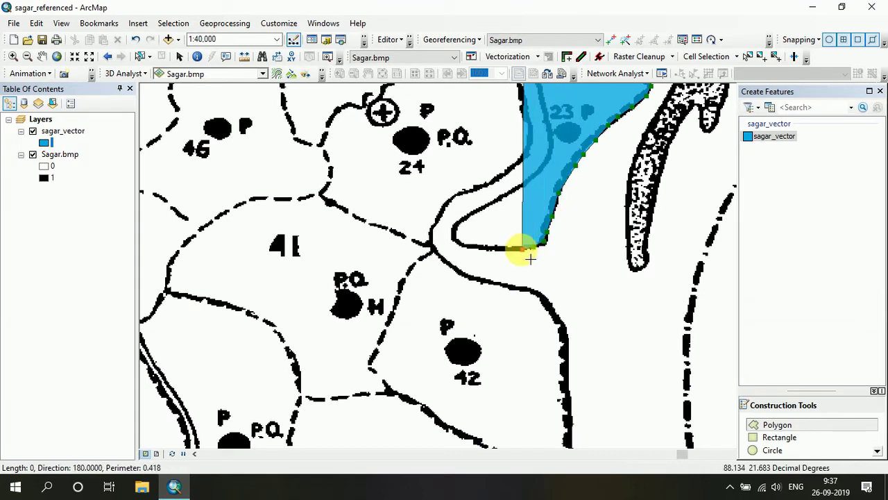
{"action": "left_click", "coordinate": [506, 252]}
{"action": "left_click", "coordinate": [476, 251]}
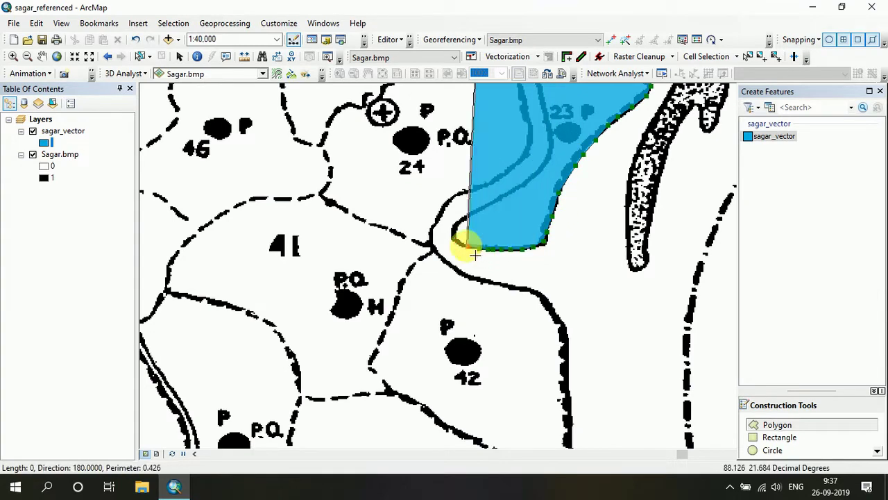
{"action": "left_click", "coordinate": [460, 243]}
{"action": "left_click", "coordinate": [454, 239]}
{"action": "left_click", "coordinate": [453, 232]}
{"action": "left_click", "coordinate": [458, 224]}
{"action": "left_click", "coordinate": [469, 215]}
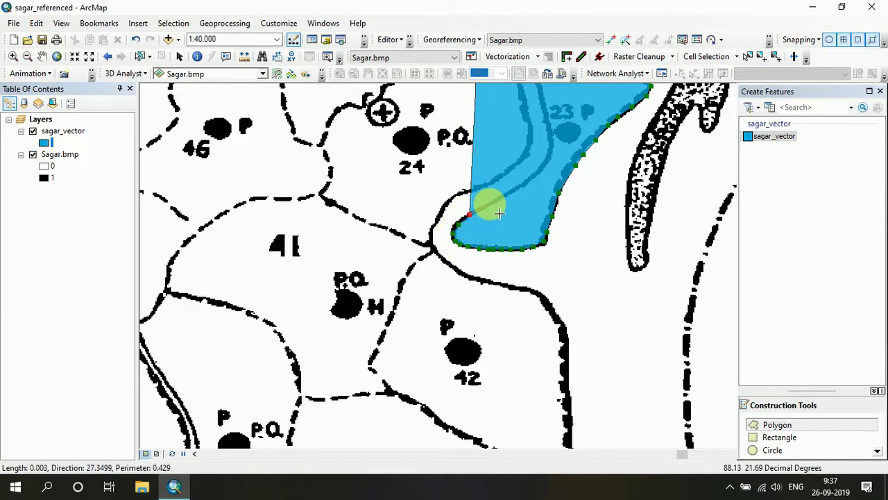
Step: Trace the polygon edge northeast along the channel bank of area 23, opposite area 24
{"action": "left_click", "coordinate": [491, 203]}
{"action": "left_click", "coordinate": [510, 193]}
{"action": "left_click", "coordinate": [526, 182]}
{"action": "left_click", "coordinate": [542, 170]}
{"action": "left_click", "coordinate": [547, 157]}
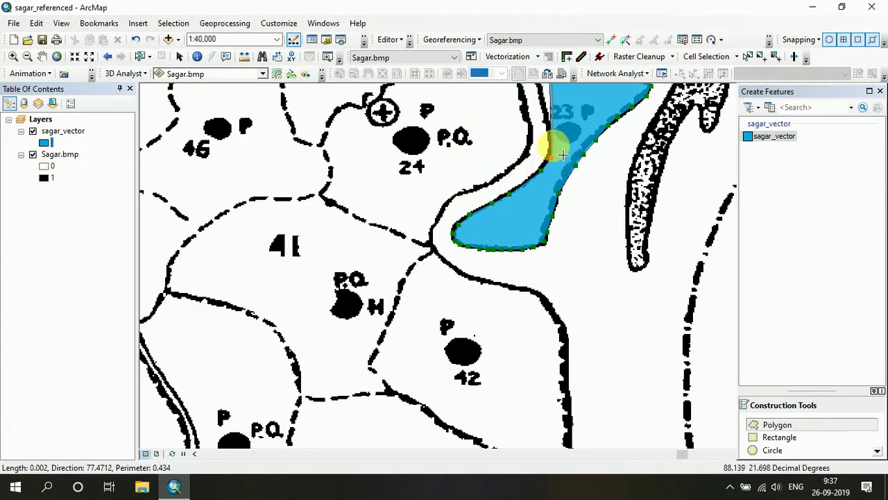
Step: Continue the outline north along the channel's east bank past areas 23 and 22, opposite area 25
{"action": "left_click_drag", "start_coordinate": [553, 116], "coordinate": [595, 311]}
{"action": "left_click", "coordinate": [579, 272]}
{"action": "left_click", "coordinate": [573, 254]}
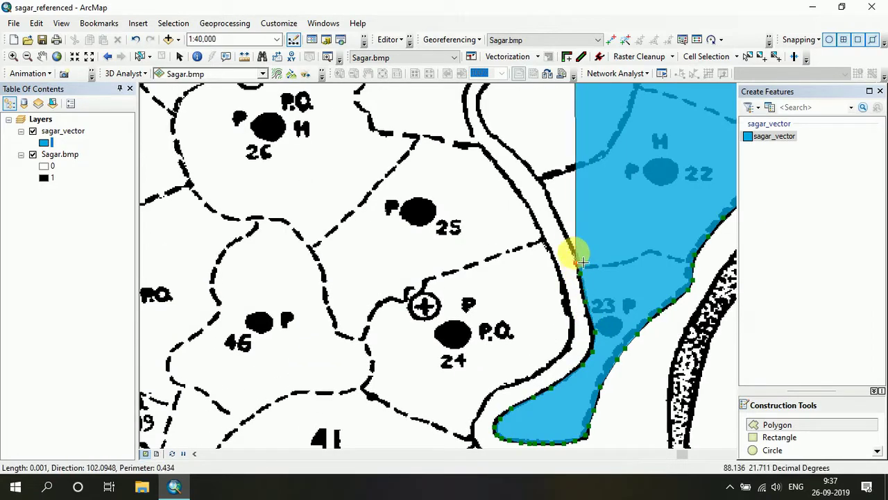
{"action": "left_click", "coordinate": [567, 233]}
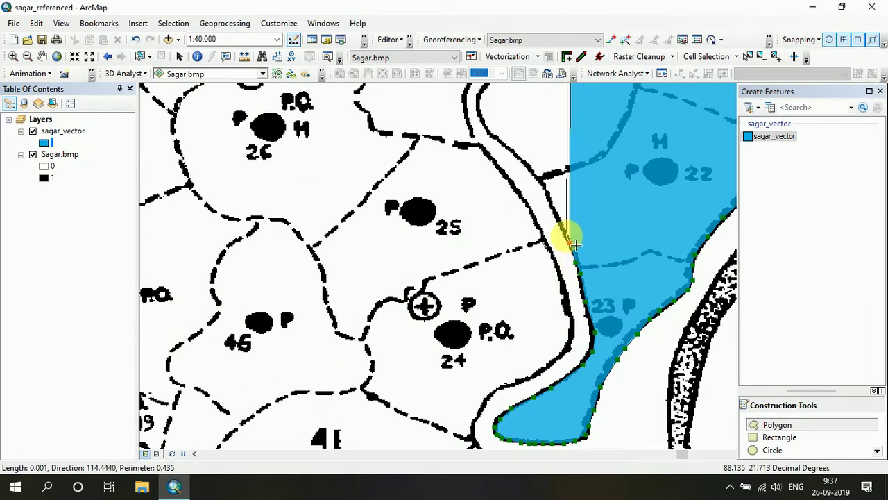
{"action": "left_click", "coordinate": [554, 197]}
{"action": "left_click", "coordinate": [533, 172]}
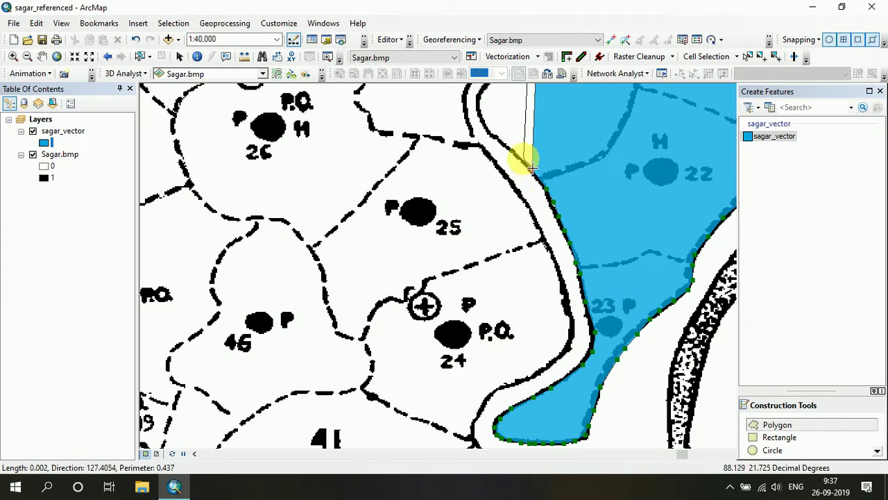
{"action": "left_click", "coordinate": [523, 163]}
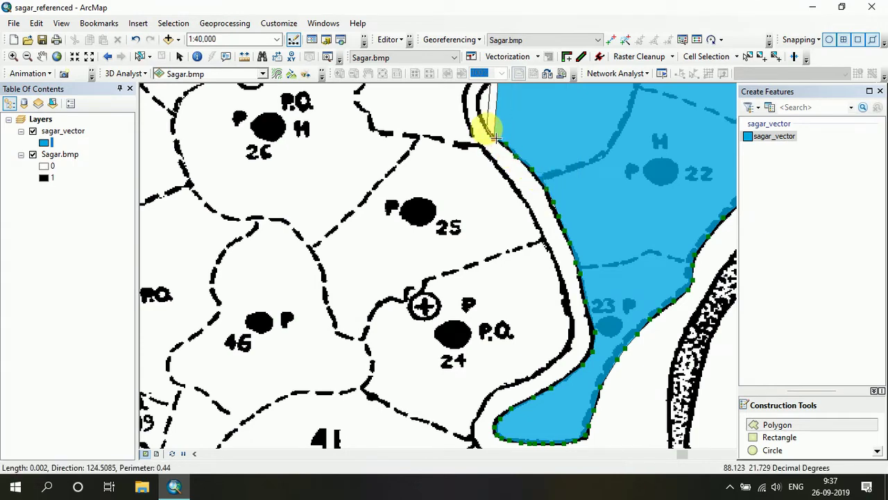
Step: Trace the outline along the east bank of the Chemagari channel beside area 20 to the bend opposite area 27
{"action": "left_click_drag", "start_coordinate": [496, 136], "coordinate": [561, 340]}
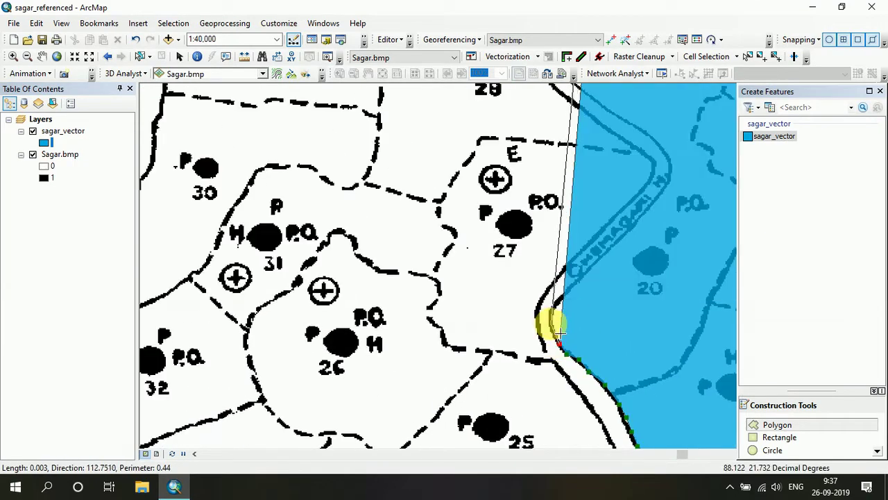
{"action": "left_click", "coordinate": [551, 321]}
{"action": "left_click", "coordinate": [556, 301]}
{"action": "left_click", "coordinate": [588, 273]}
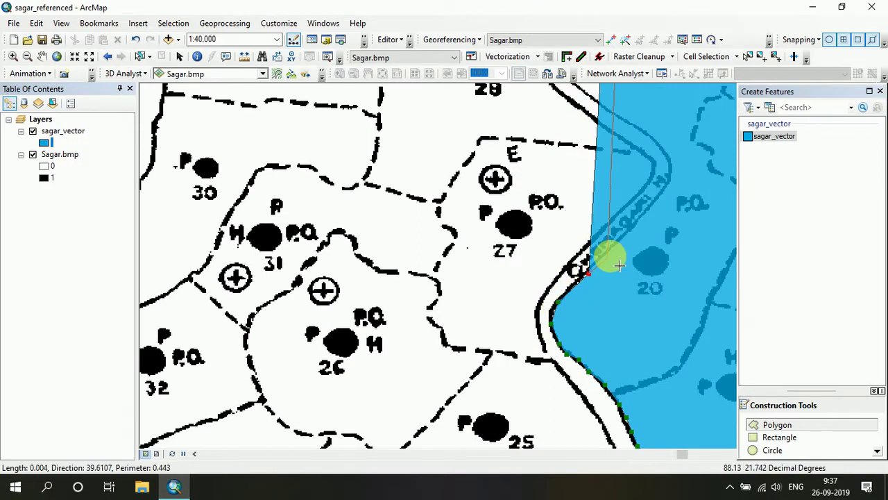
{"action": "left_click", "coordinate": [622, 237]}
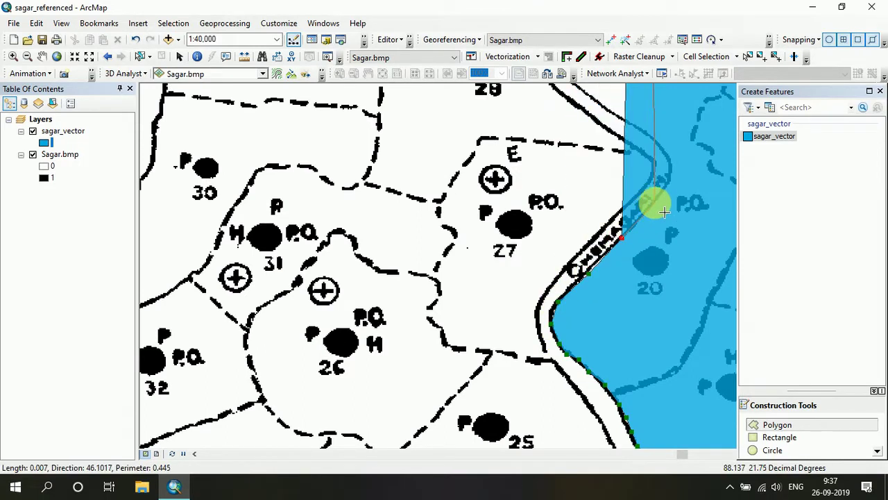
{"action": "left_click", "coordinate": [665, 178]}
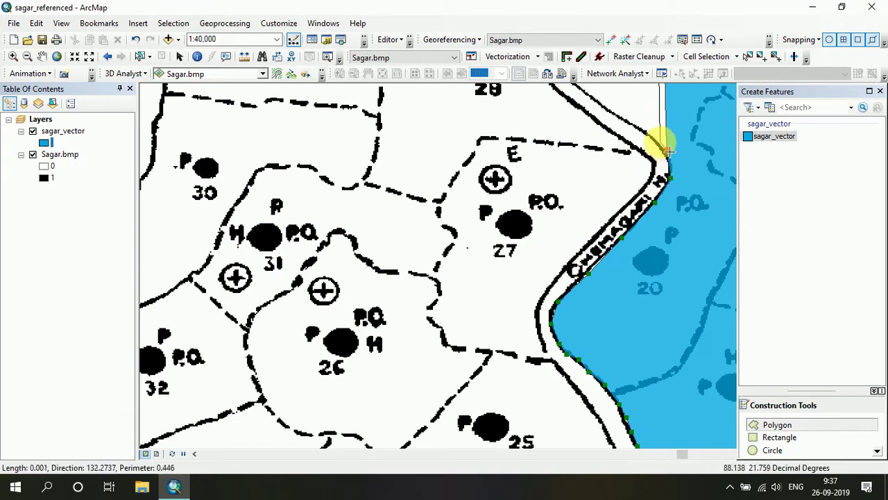
Step: Continue the polygon around the channel bends opposite area 28 to the corner below area 15
{"action": "left_click", "coordinate": [645, 133]}
{"action": "left_click_drag", "start_coordinate": [646, 137], "coordinate": [712, 315]}
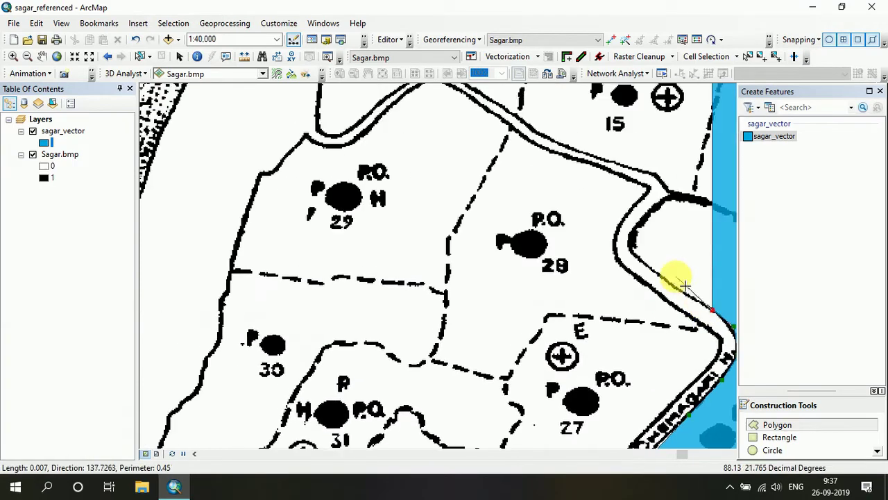
{"action": "left_click", "coordinate": [663, 279]}
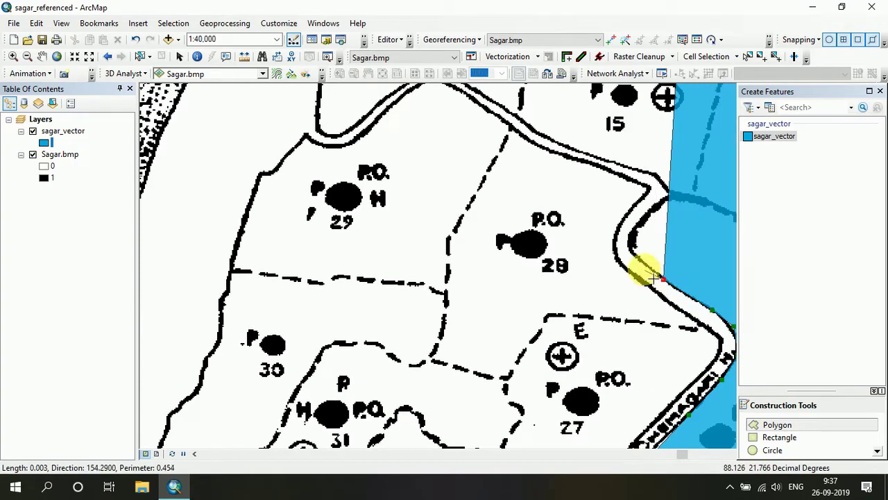
{"action": "left_click", "coordinate": [635, 255]}
{"action": "left_click", "coordinate": [630, 239]}
{"action": "left_click", "coordinate": [650, 211]}
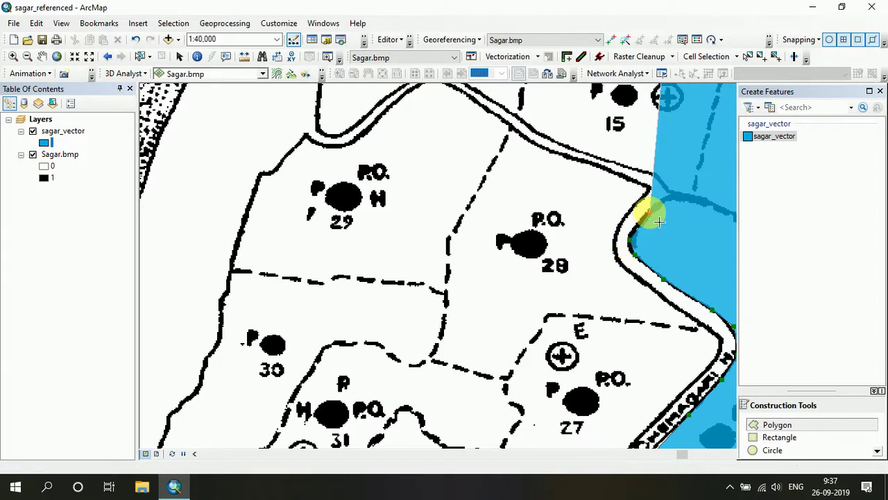
{"action": "left_click", "coordinate": [670, 198]}
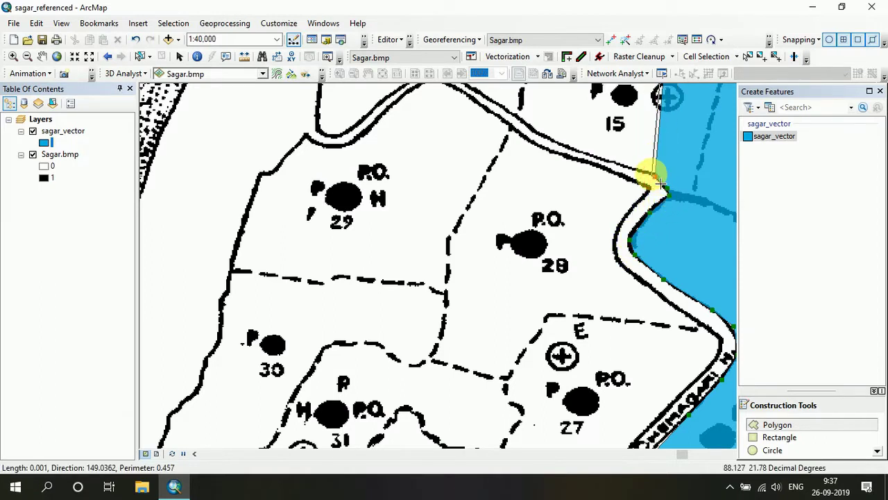
Step: Trace the polygon edge northwest along the channel's north bank below area 15 to its boundary with area 14
{"action": "left_click", "coordinate": [637, 171]}
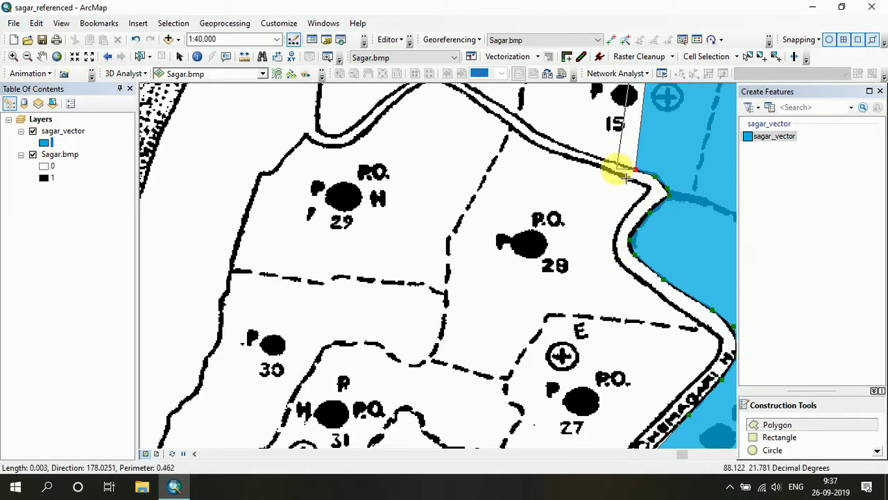
{"action": "left_click", "coordinate": [594, 156]}
{"action": "middle_click", "coordinate": [593, 156]}
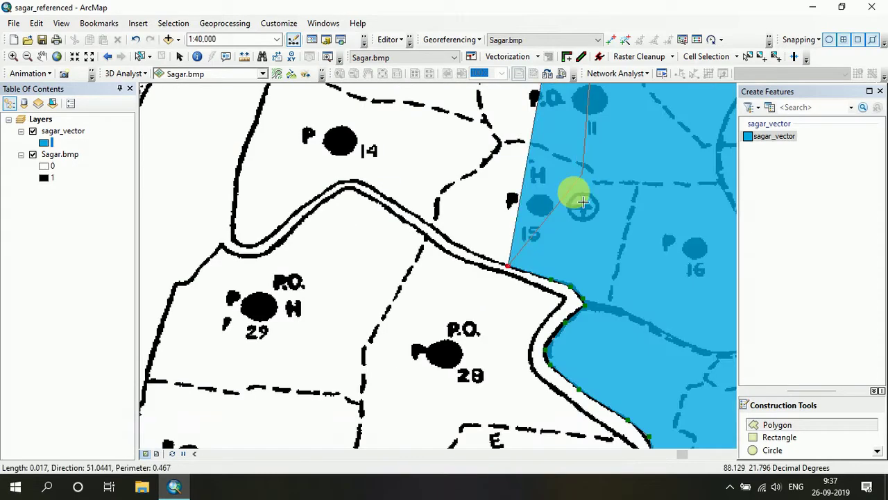
{"action": "left_click", "coordinate": [458, 245]}
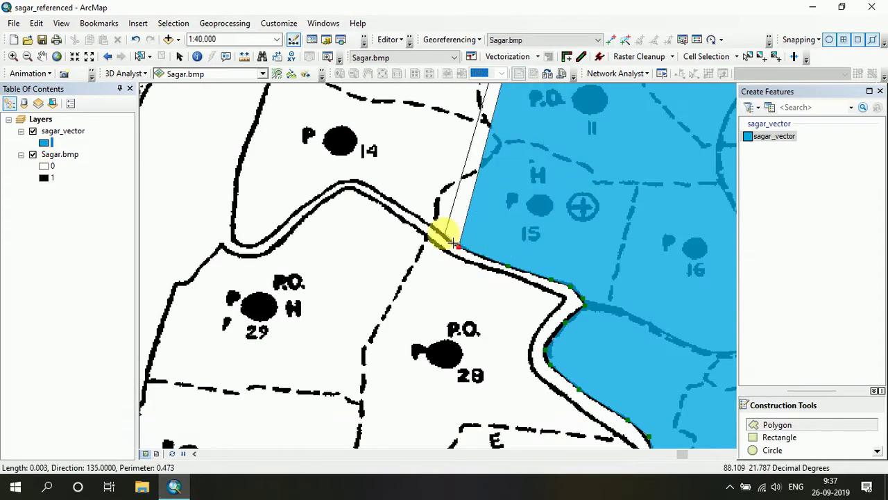
{"action": "left_click", "coordinate": [435, 229]}
Step: Follow the channel's north bank over the bend below area 14 to that area's southwestern corner
{"action": "left_click", "coordinate": [415, 216]}
{"action": "left_click", "coordinate": [389, 199]}
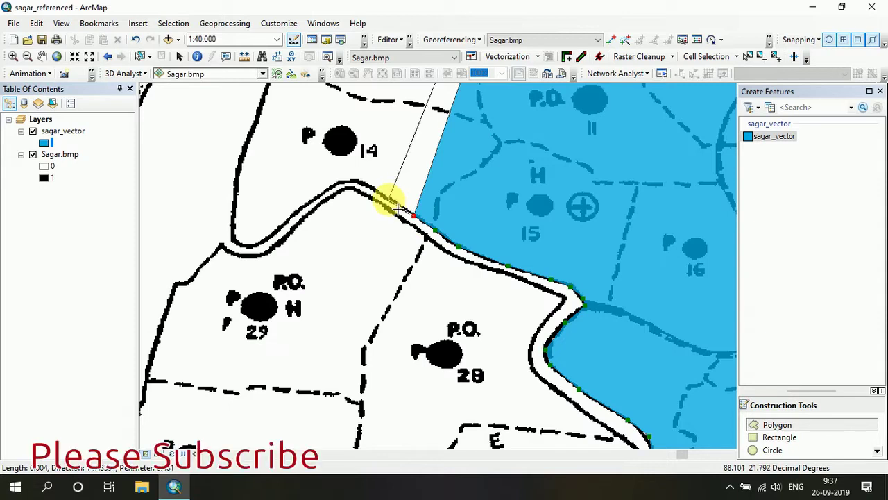
{"action": "left_click", "coordinate": [372, 189]}
{"action": "left_click", "coordinate": [354, 182]}
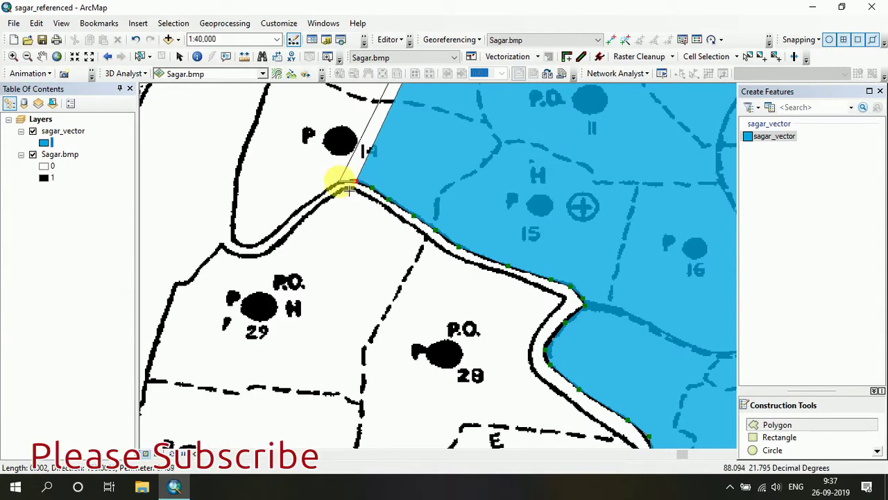
{"action": "left_click", "coordinate": [335, 183]}
{"action": "left_click", "coordinate": [316, 197]}
{"action": "left_click", "coordinate": [297, 212]}
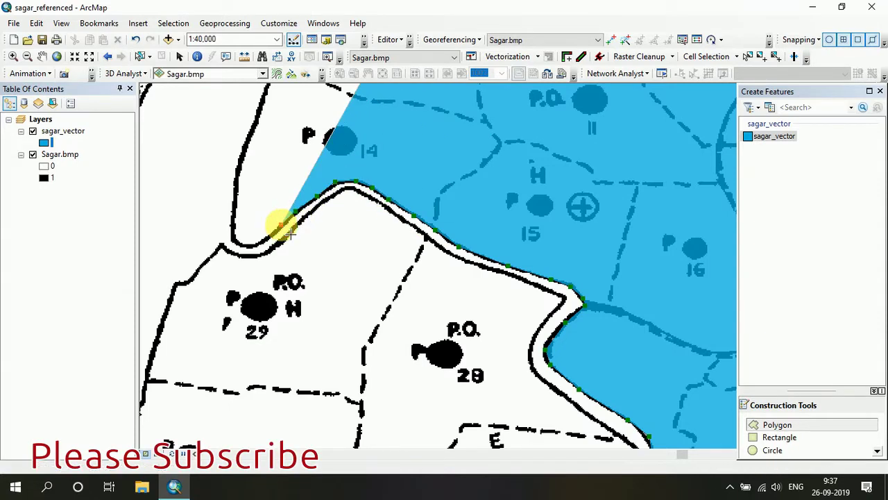
{"action": "left_click", "coordinate": [281, 224]}
{"action": "left_click", "coordinate": [249, 245]}
{"action": "left_click", "coordinate": [234, 243]}
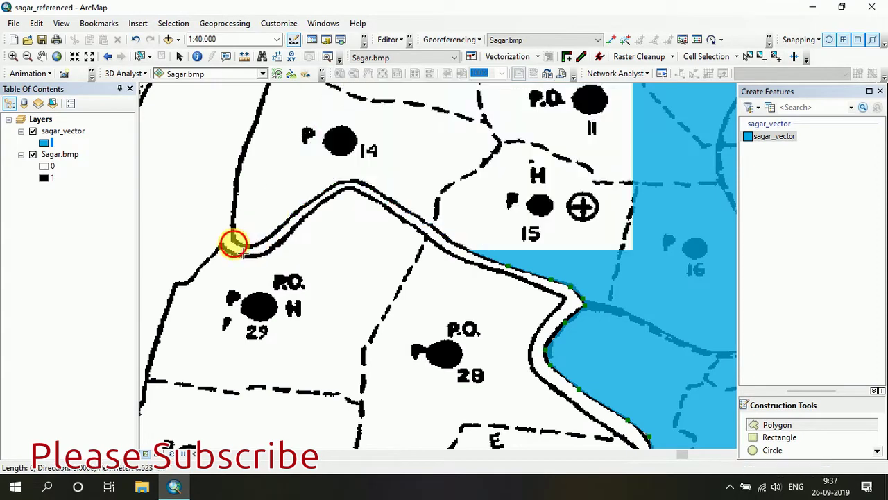
Step: Trace the polygon edge up the west coast of area 14 to the boundary with area 13
{"action": "left_click", "coordinate": [231, 224]}
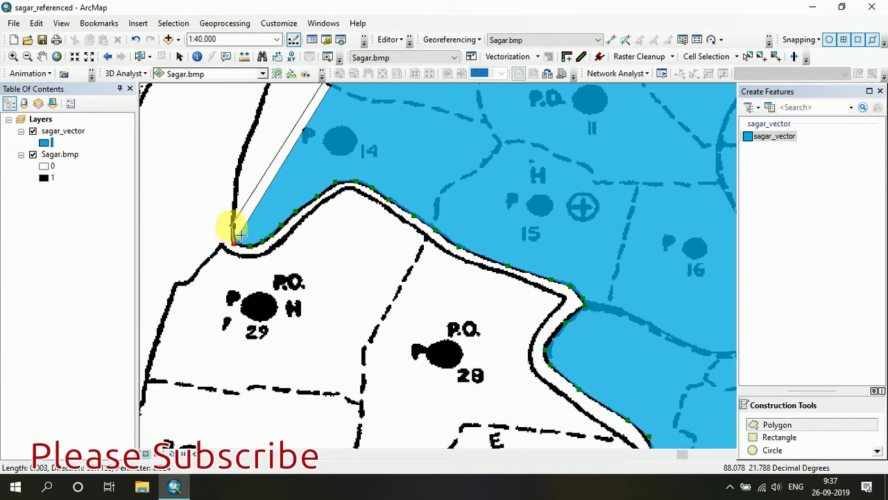
{"action": "left_click", "coordinate": [237, 174]}
{"action": "left_click_drag", "start_coordinate": [238, 174], "coordinate": [292, 367]}
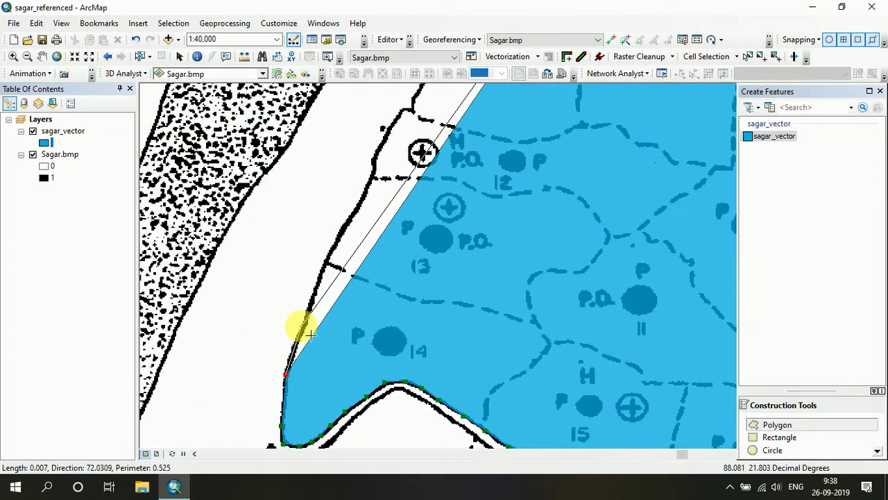
{"action": "left_click", "coordinate": [303, 324]}
{"action": "left_click", "coordinate": [319, 276]}
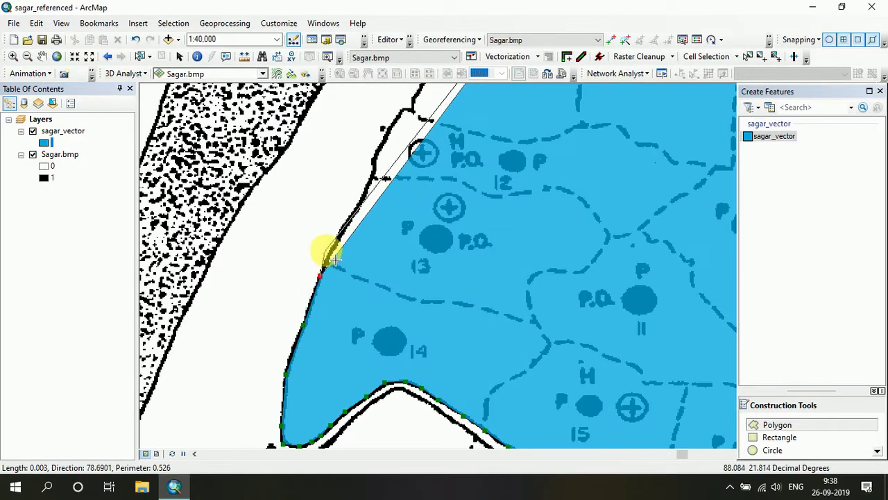
Step: Extend the polygon up the west coast past area 13 to the northern end of area 12's shore
{"action": "left_click", "coordinate": [344, 229]}
{"action": "left_click", "coordinate": [356, 206]}
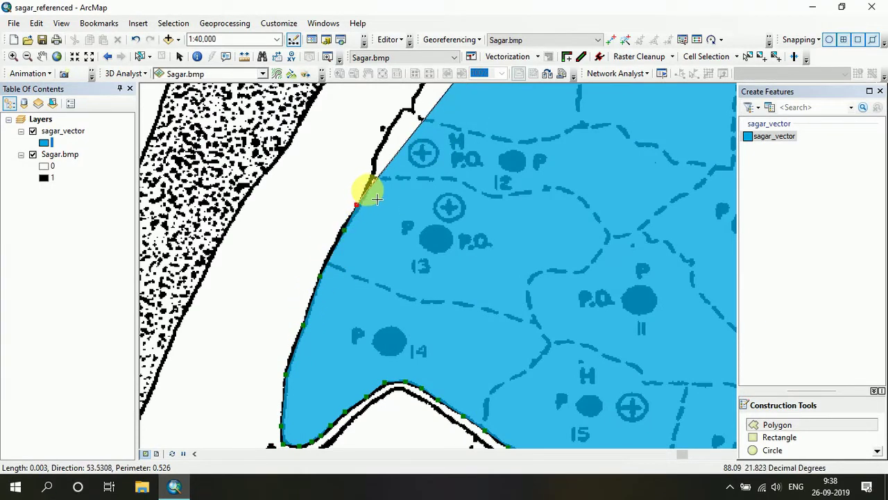
{"action": "left_click", "coordinate": [368, 184]}
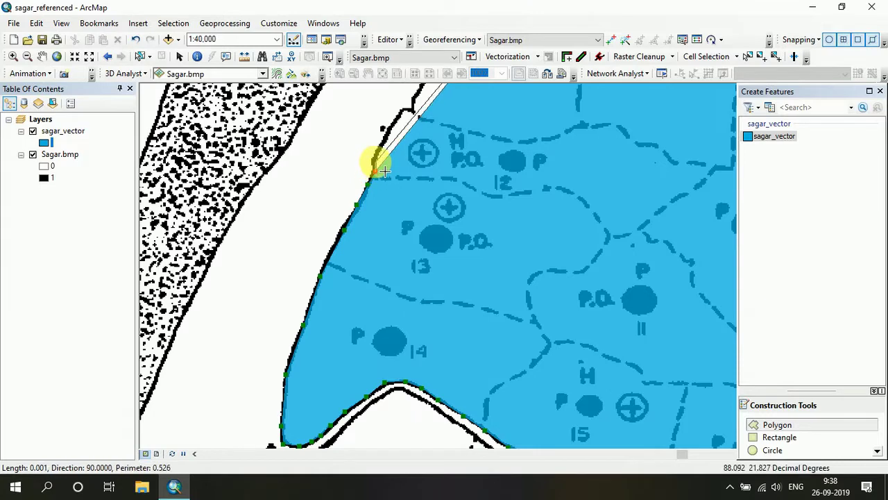
{"action": "left_click", "coordinate": [375, 160]}
{"action": "left_click", "coordinate": [399, 136]}
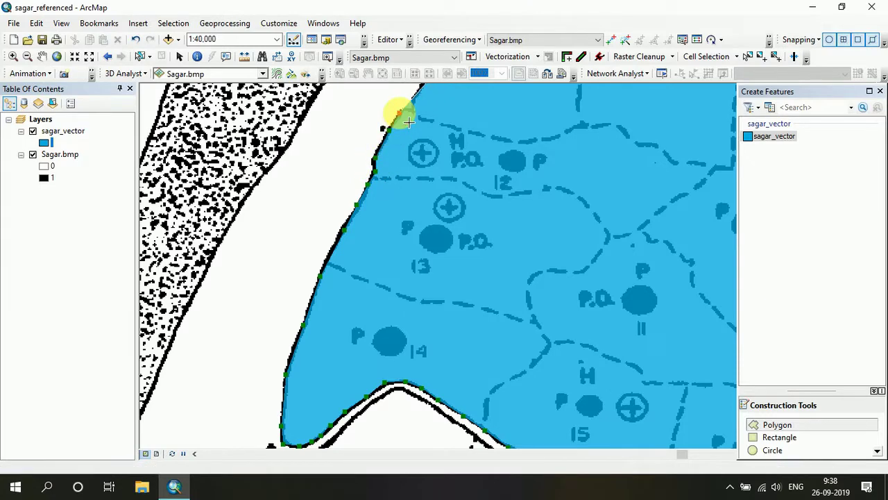
{"action": "left_click_drag", "start_coordinate": [409, 123], "coordinate": [375, 377]}
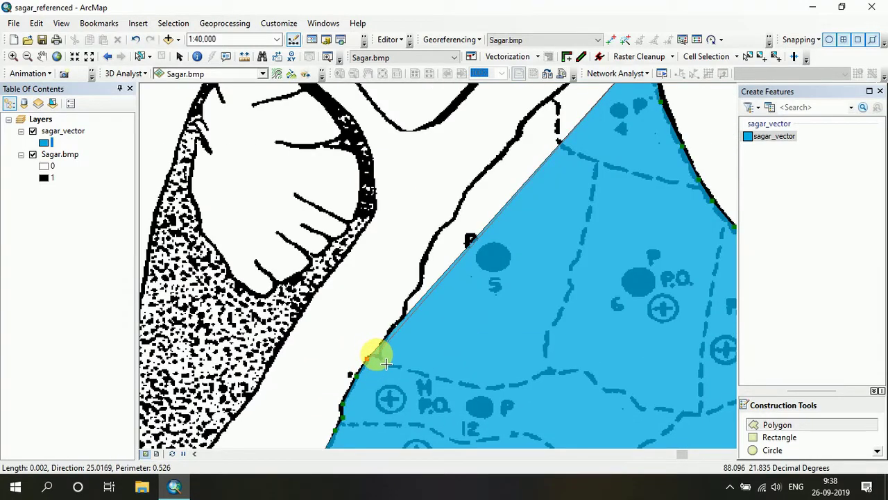
Step: Trace the polygon edge northeast up the west coast of area 5 from its boundary with area 12
{"action": "left_click", "coordinate": [380, 357]}
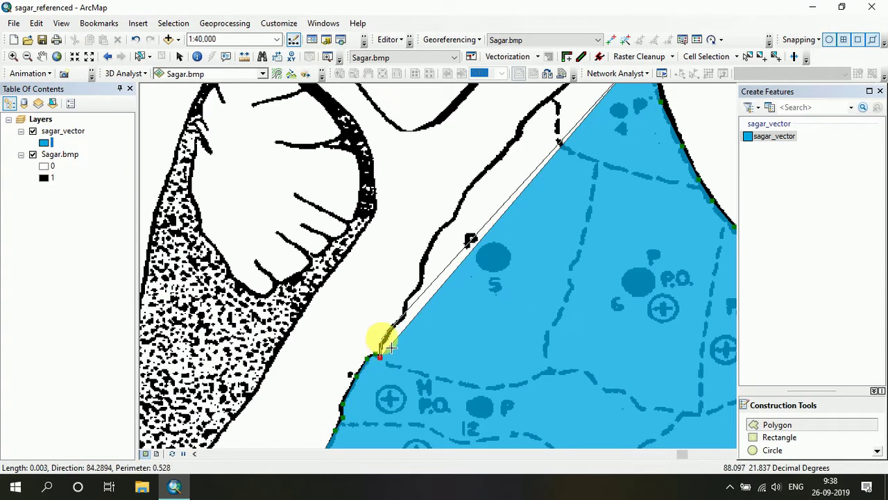
{"action": "left_click", "coordinate": [405, 313]}
{"action": "left_click", "coordinate": [414, 293]}
{"action": "left_click", "coordinate": [418, 283]}
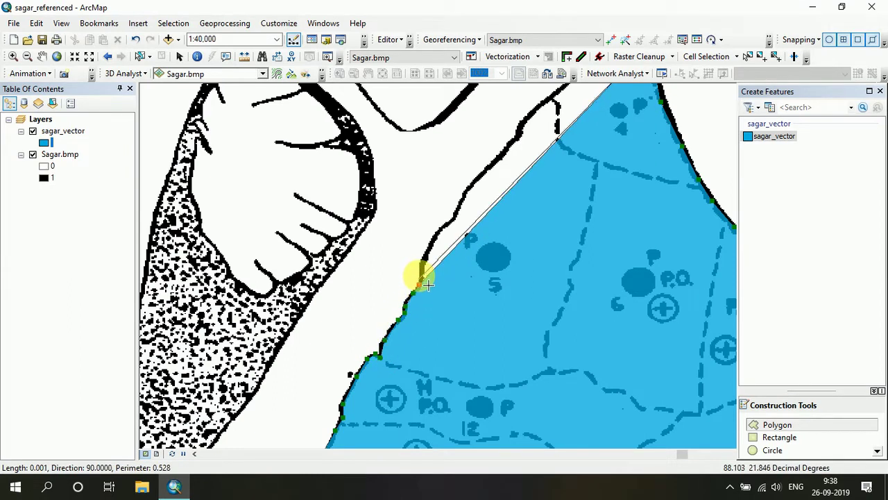
{"action": "left_click", "coordinate": [421, 263]}
{"action": "left_click", "coordinate": [430, 242]}
{"action": "left_click", "coordinate": [440, 228]}
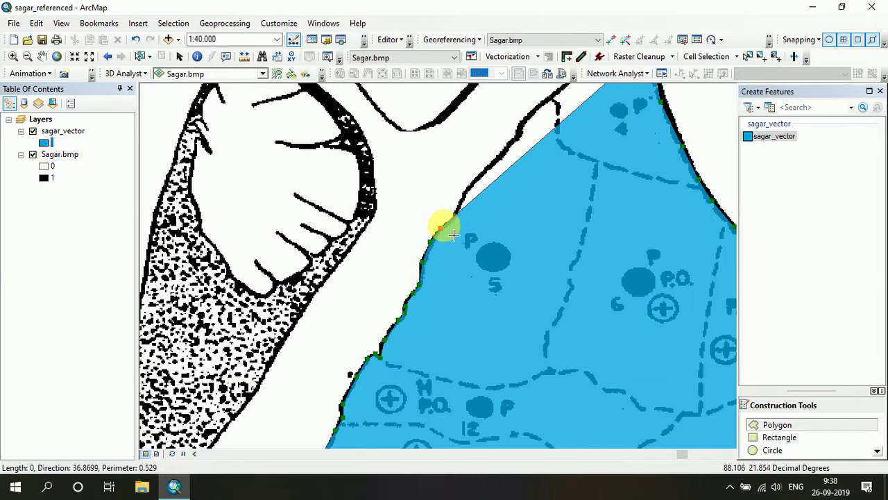
{"action": "left_click", "coordinate": [463, 200]}
{"action": "left_click", "coordinate": [469, 187]}
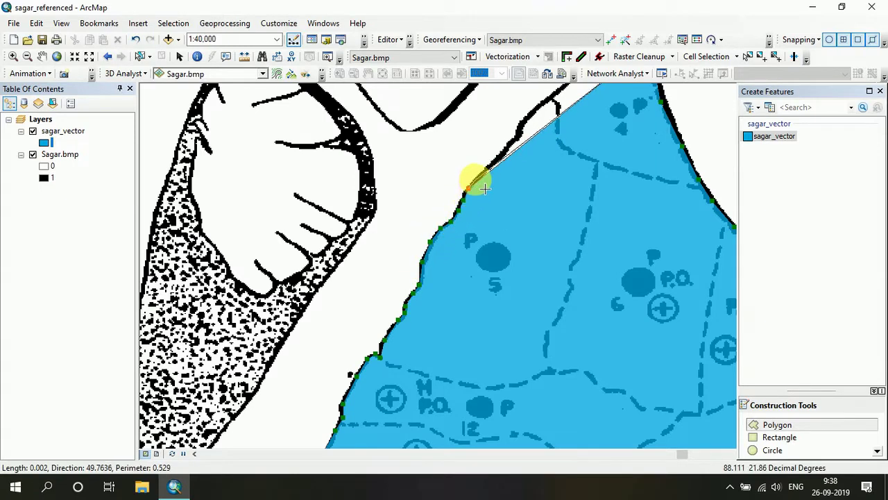
Step: Extend the polygon around the northwestern shore of area 4 to the island's northern tip and finish the sketch
{"action": "left_click_drag", "start_coordinate": [505, 170], "coordinate": [454, 333]}
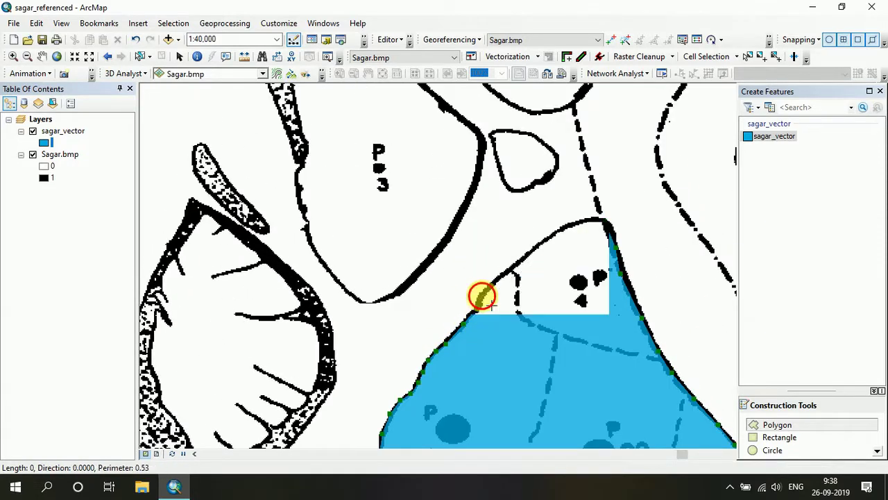
{"action": "left_click", "coordinate": [488, 287]}
{"action": "left_click", "coordinate": [502, 272]}
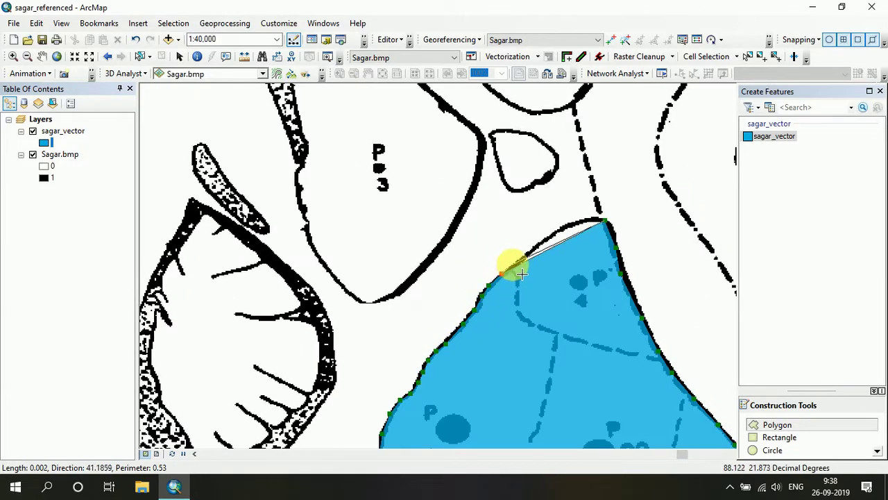
{"action": "left_click", "coordinate": [556, 232]}
{"action": "left_click", "coordinate": [595, 224]}
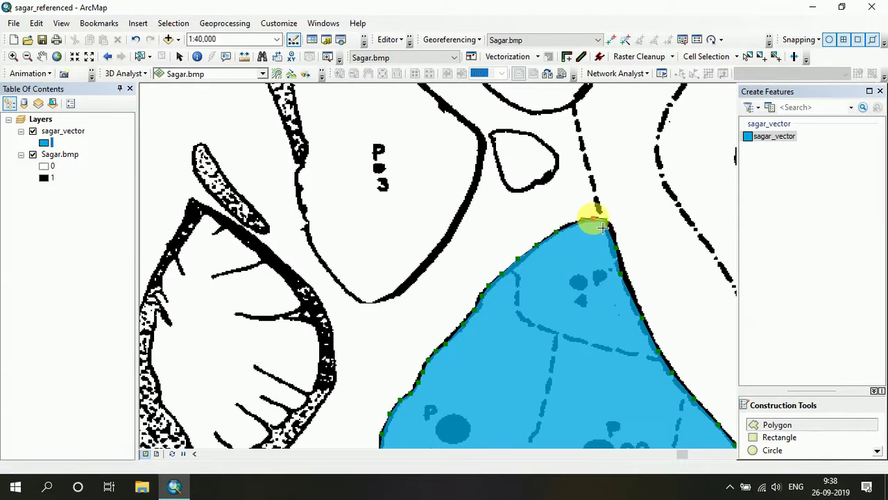
{"action": "double_click", "coordinate": [602, 227]}
Step: Set the sagar_vector layer's display transparency to 40%
{"action": "scroll", "coordinate": [587, 371], "scroll_direction": "down", "scroll_amount": 1}
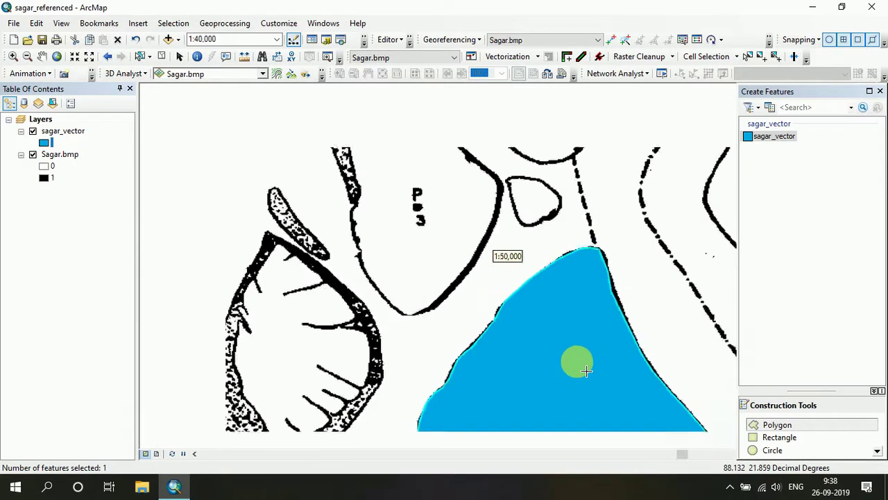
{"action": "scroll", "coordinate": [587, 371], "scroll_direction": "down", "scroll_amount": 2}
{"action": "left_click_drag", "start_coordinate": [586, 371], "coordinate": [542, 158]}
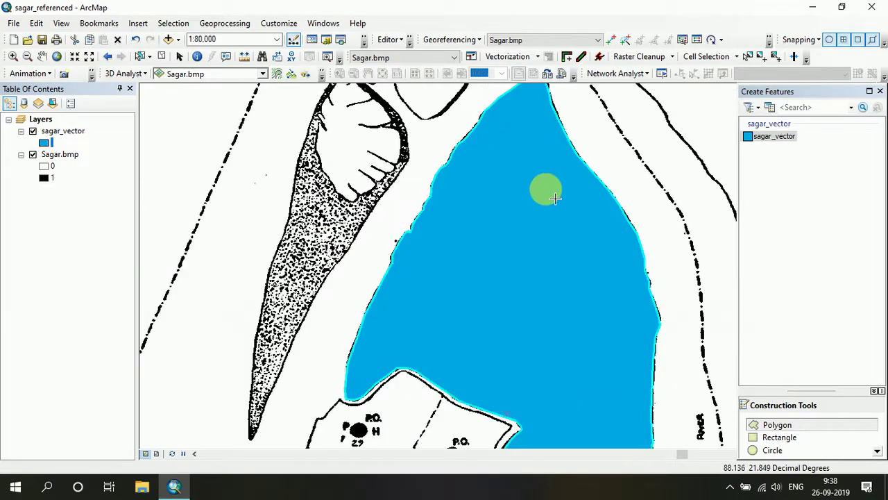
{"action": "scroll", "coordinate": [570, 241], "scroll_direction": "down", "scroll_amount": 4}
{"action": "left_click_drag", "start_coordinate": [570, 242], "coordinate": [523, 142]}
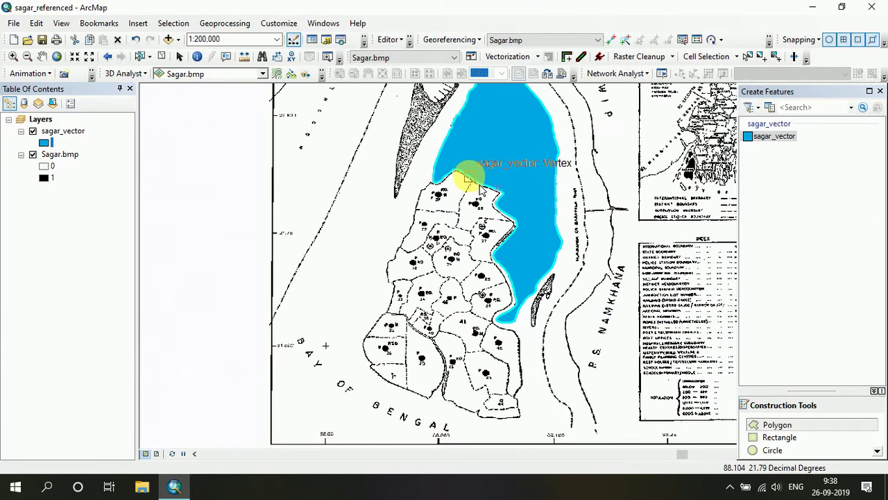
{"action": "scroll", "coordinate": [479, 188], "scroll_direction": "up", "scroll_amount": 2}
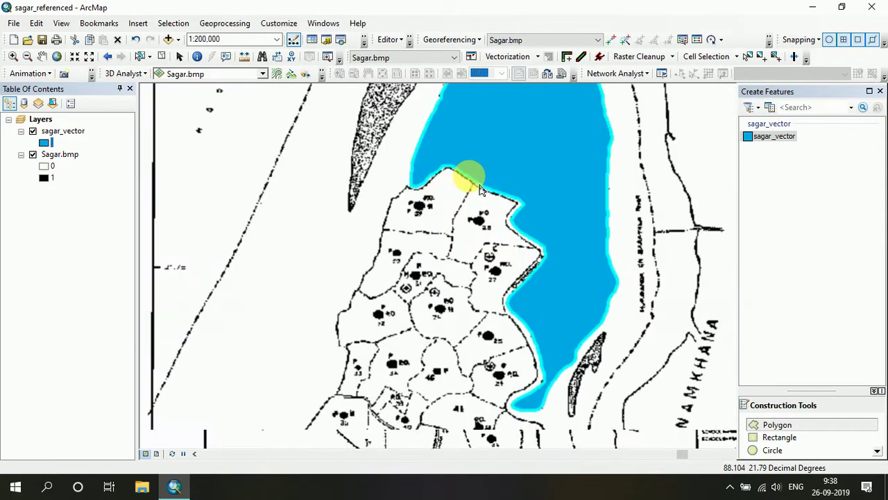
{"action": "scroll", "coordinate": [480, 189], "scroll_direction": "up", "scroll_amount": 1}
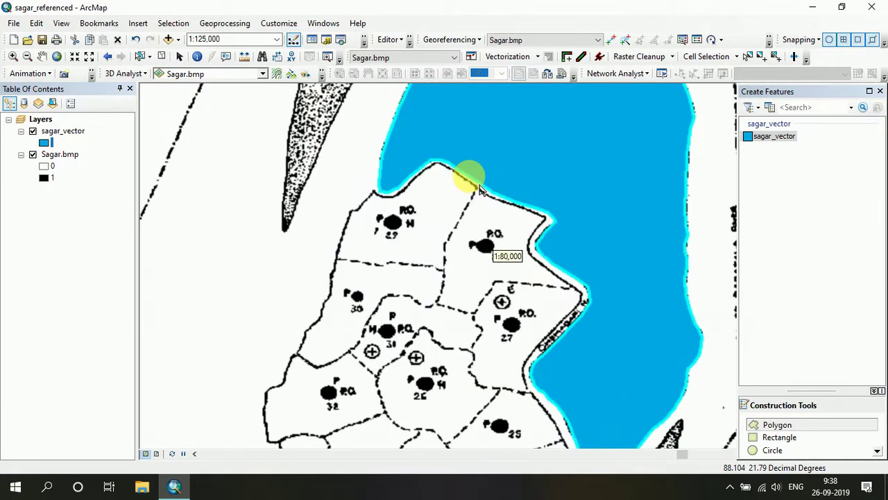
{"action": "right_click", "coordinate": [68, 131]}
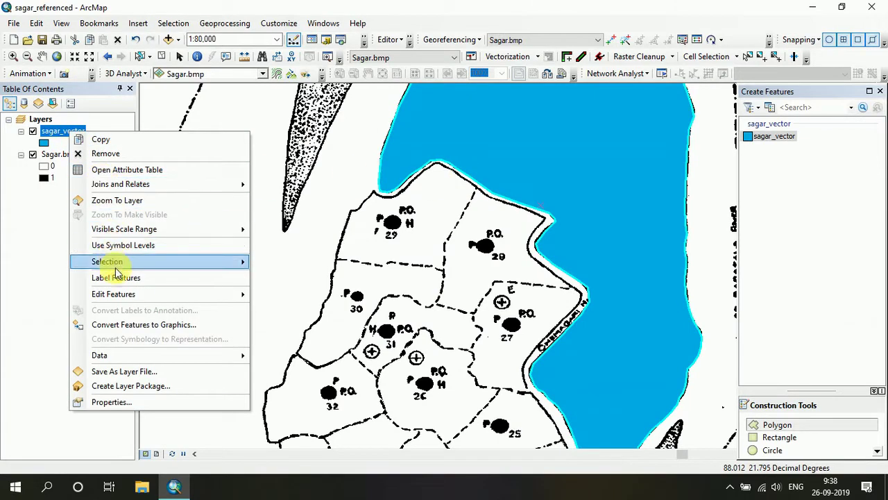
{"action": "left_click", "coordinate": [122, 402]}
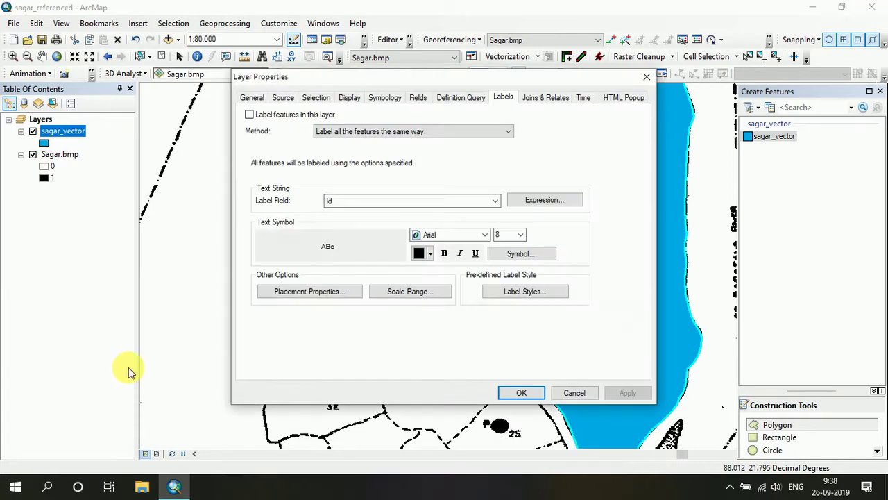
{"action": "left_click", "coordinate": [348, 98]}
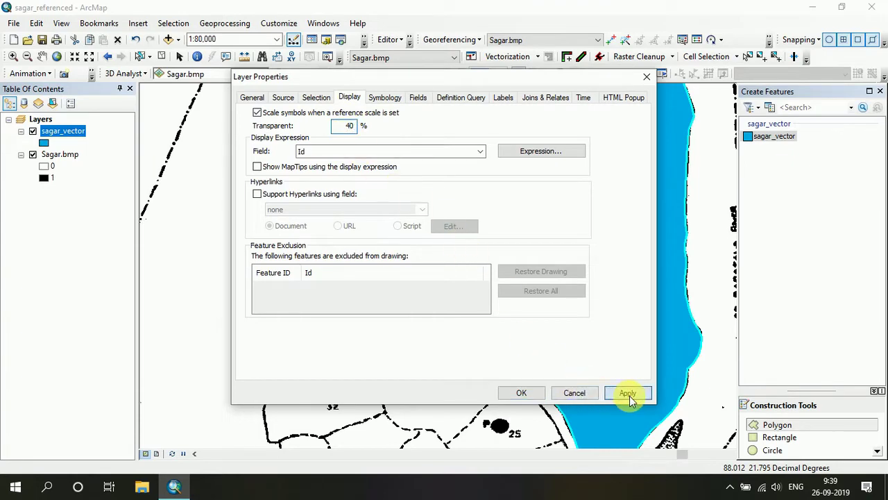
{"action": "left_click", "coordinate": [628, 394]}
{"action": "left_click", "coordinate": [514, 393]}
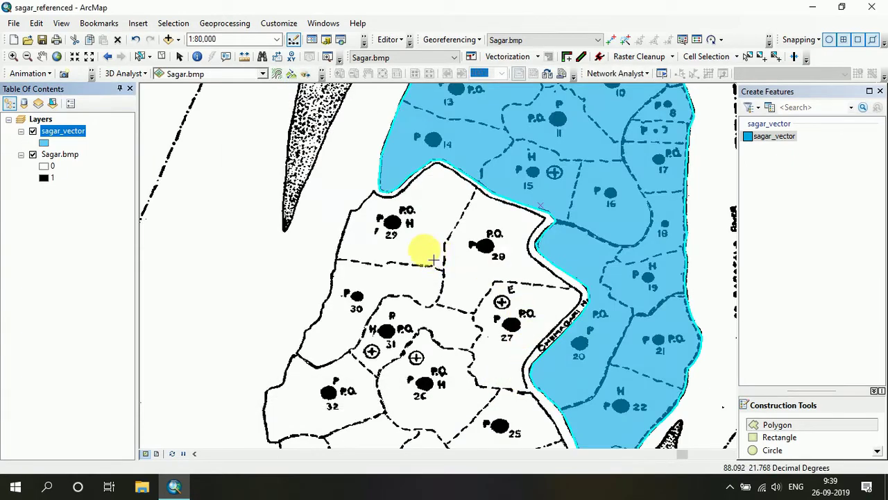
Step: Start a new sagar_vector polygon at area 29's northwestern corner and trace northeast along the channel's south bank
{"action": "left_click", "coordinate": [795, 425]}
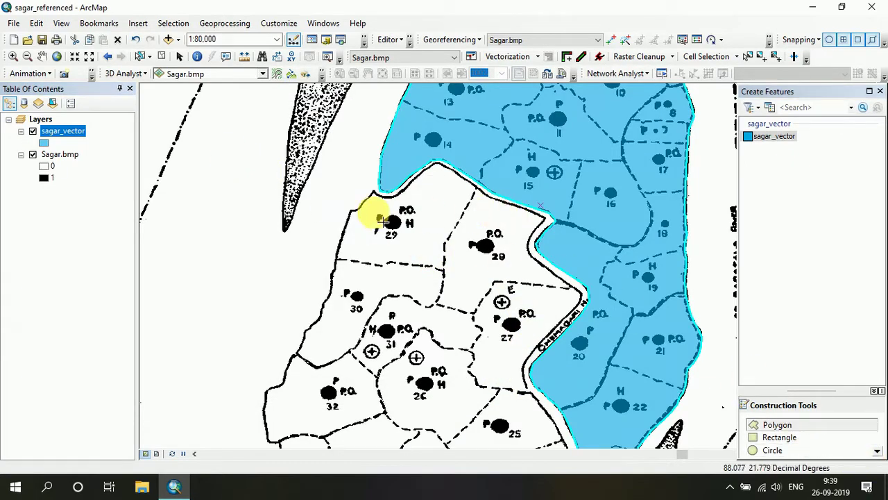
{"action": "scroll", "coordinate": [377, 210], "scroll_direction": "up", "scroll_amount": 3}
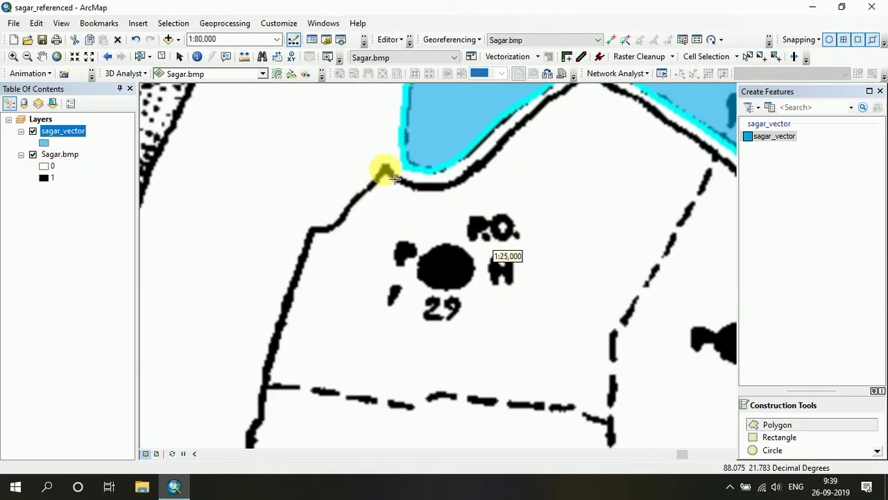
{"action": "left_click", "coordinate": [386, 171]}
{"action": "left_click", "coordinate": [406, 185]}
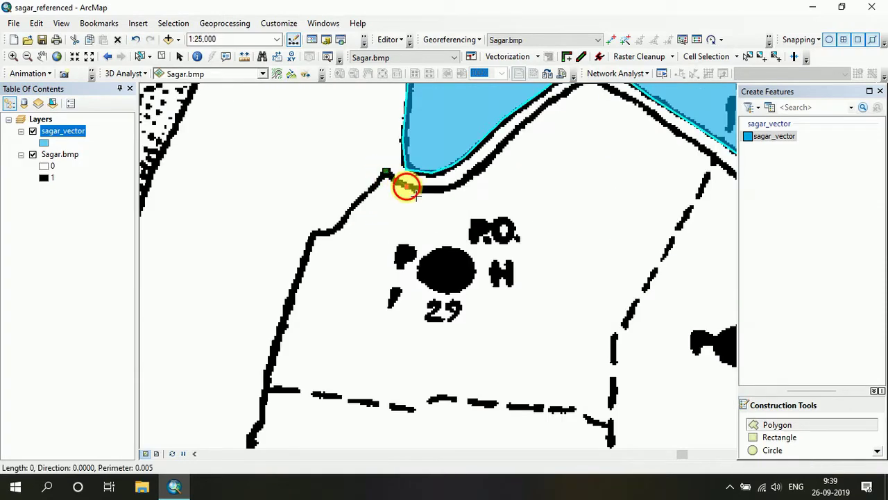
{"action": "left_click", "coordinate": [427, 191]}
{"action": "left_click", "coordinate": [460, 184]}
{"action": "left_click", "coordinate": [489, 160]}
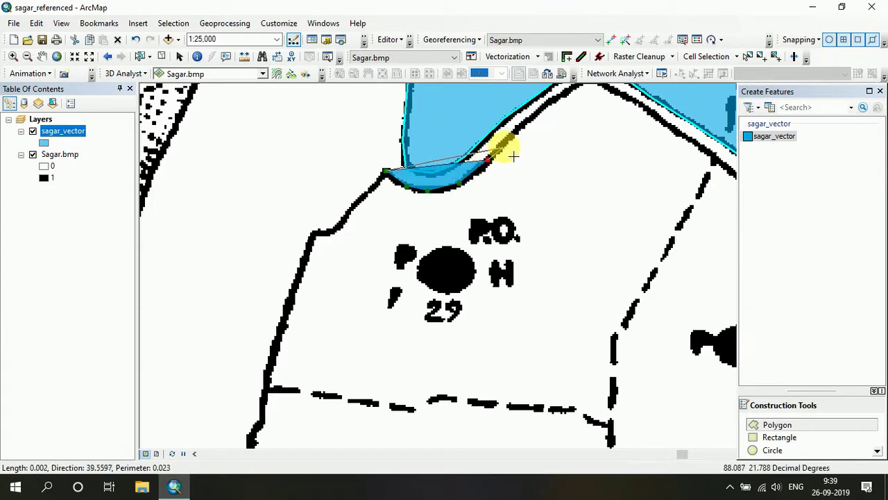
{"action": "left_click", "coordinate": [517, 129]}
{"action": "left_click", "coordinate": [552, 98]}
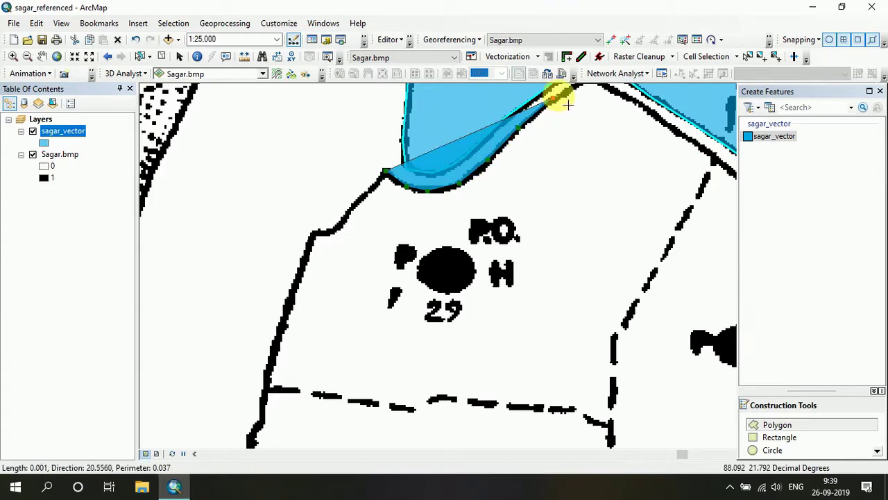
Step: Follow the channel's south bank over the bend above area 29 to that area's boundary with area 28
{"action": "left_click_drag", "start_coordinate": [560, 93], "coordinate": [343, 303]}
{"action": "left_click", "coordinate": [359, 283]}
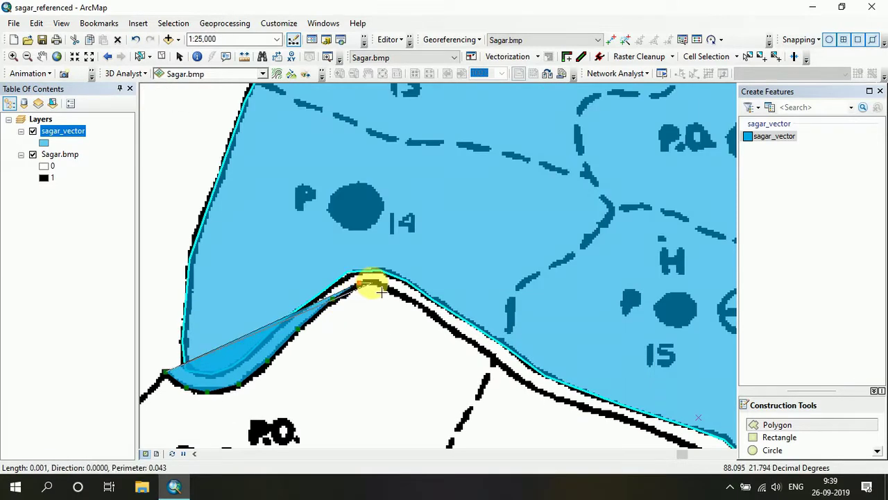
{"action": "left_click", "coordinate": [381, 281]}
{"action": "left_click", "coordinate": [403, 297]}
{"action": "left_click", "coordinate": [421, 306]}
{"action": "left_click", "coordinate": [454, 331]}
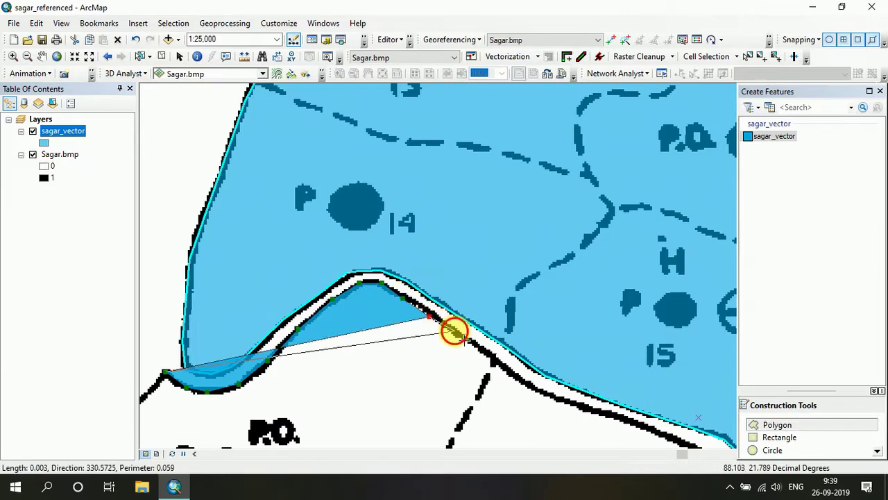
{"action": "left_click", "coordinate": [490, 353]}
Step: Trace the polygon edge southeast along the northern side of area 28 to its northeastern corner
{"action": "left_click", "coordinate": [510, 372]}
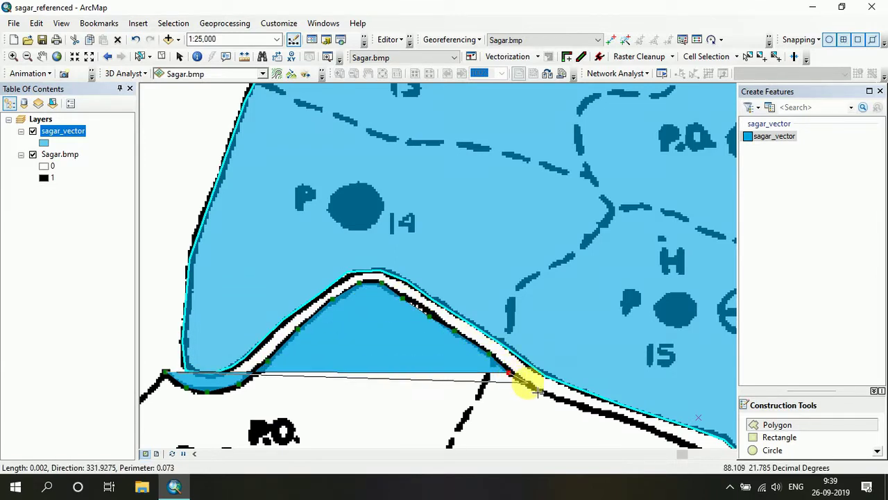
{"action": "left_click", "coordinate": [530, 383]}
{"action": "left_click", "coordinate": [550, 394]}
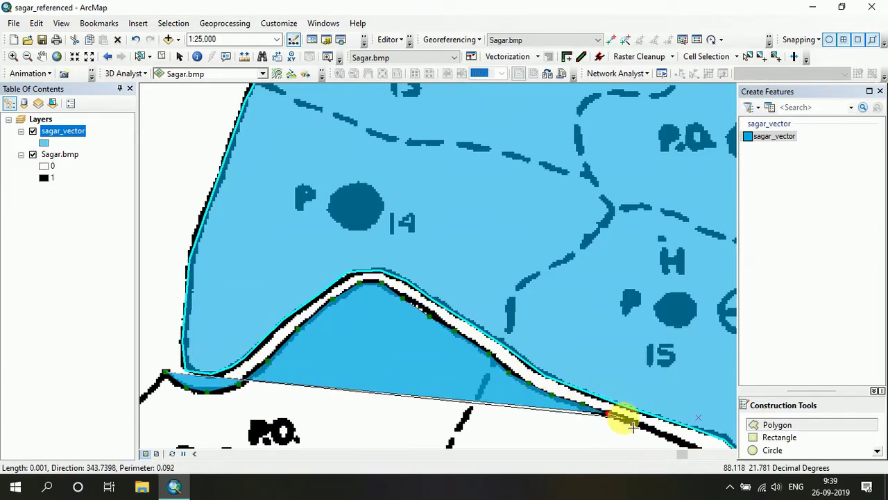
{"action": "mouse_move", "coordinate": [598, 409]}
{"action": "left_mouse_down"}
{"action": "mouse_move", "coordinate": [477, 335]}
{"action": "mouse_move", "coordinate": [238, 214]}
{"action": "left_mouse_up"}
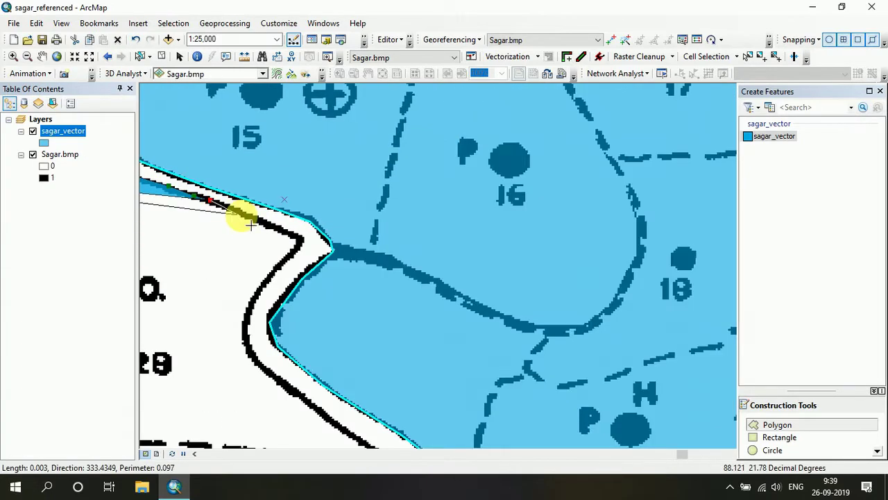
{"action": "left_click", "coordinate": [288, 232]}
{"action": "left_click", "coordinate": [301, 241]}
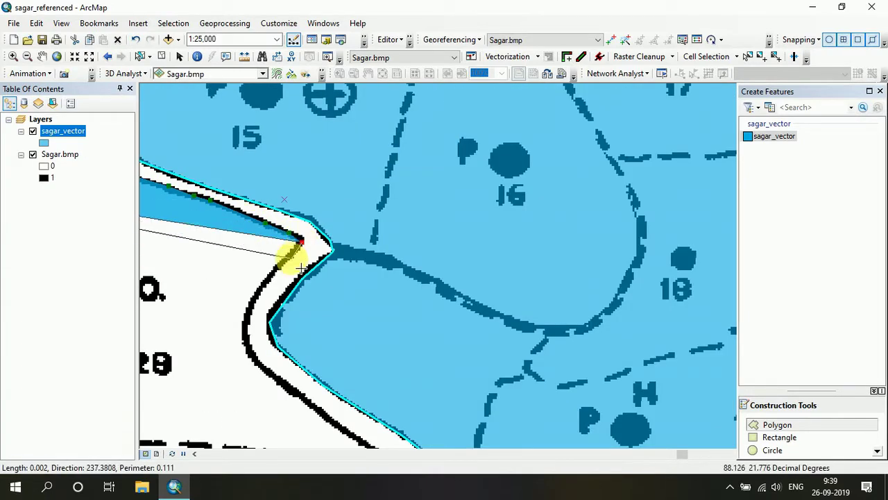
Step: Continue the polygon down the eastern side of area 28 to the northeastern corner of area 27
{"action": "left_click", "coordinate": [279, 265]}
{"action": "left_click", "coordinate": [252, 301]}
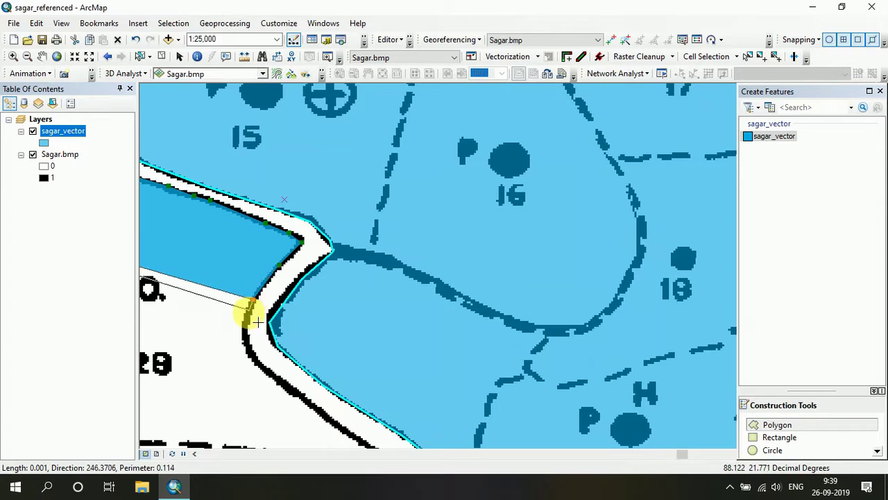
{"action": "left_click", "coordinate": [244, 327]}
{"action": "left_click", "coordinate": [252, 359]}
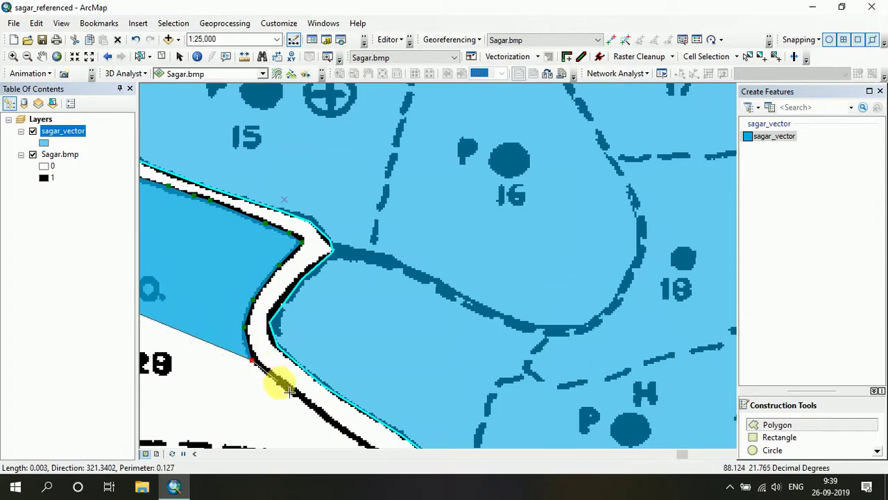
{"action": "key", "text": "Down"}
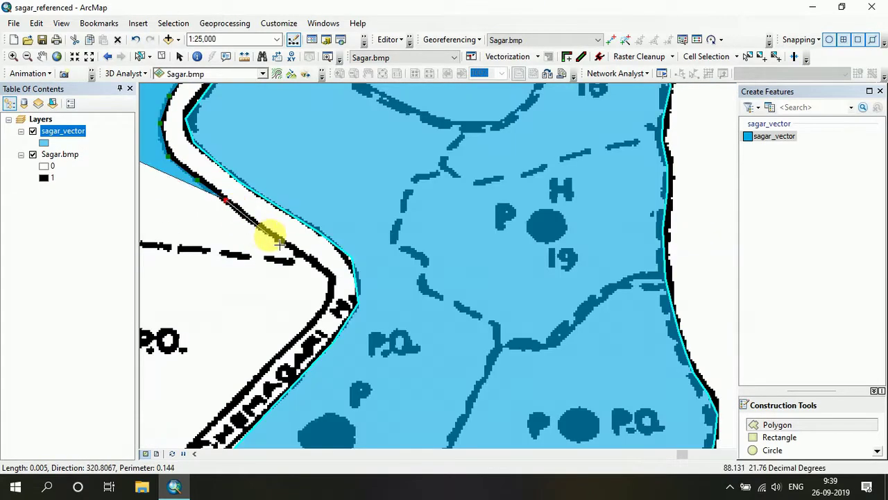
{"action": "left_click", "coordinate": [326, 273]}
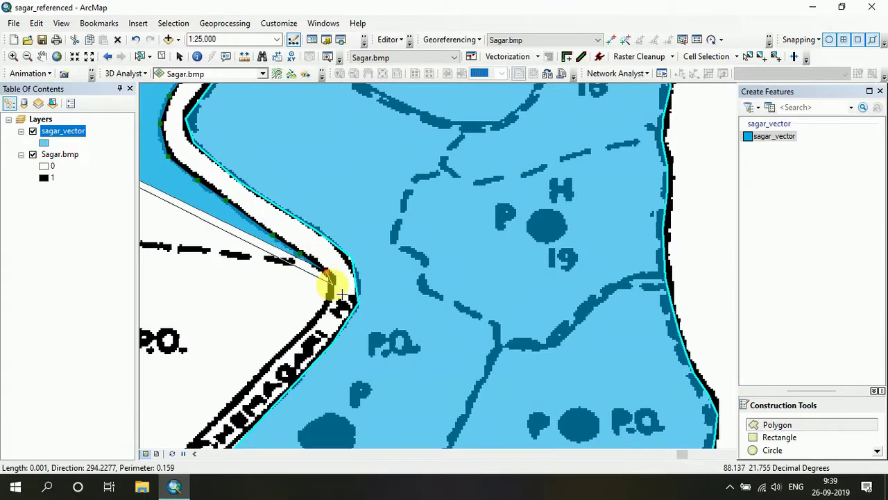
Step: Trace the polygon edge southwest along the Chemagari channel's west bank beside area 27 to the bend west of area 20
{"action": "left_click", "coordinate": [332, 281]}
{"action": "left_click", "coordinate": [311, 322]}
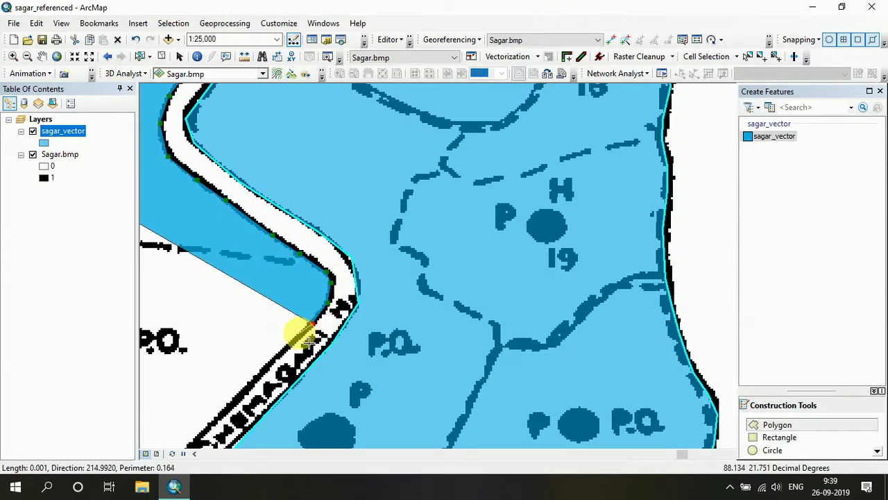
{"action": "key", "text": "Down"}
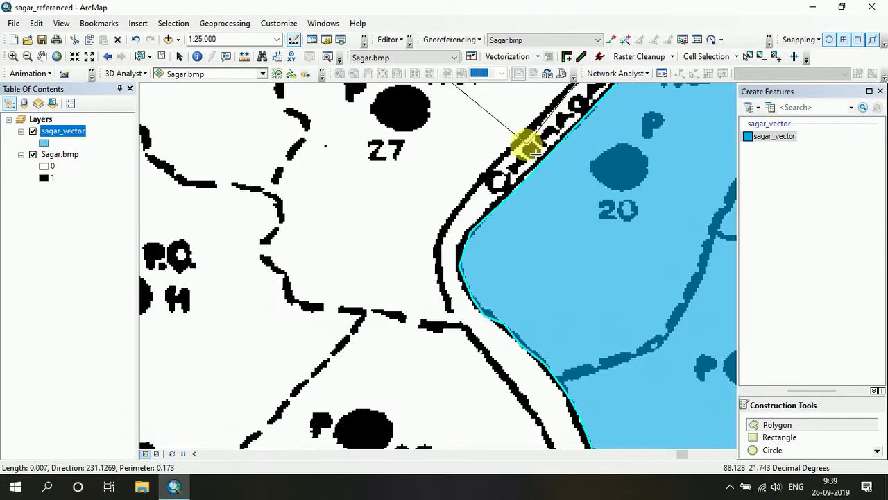
{"action": "left_click", "coordinate": [485, 176]}
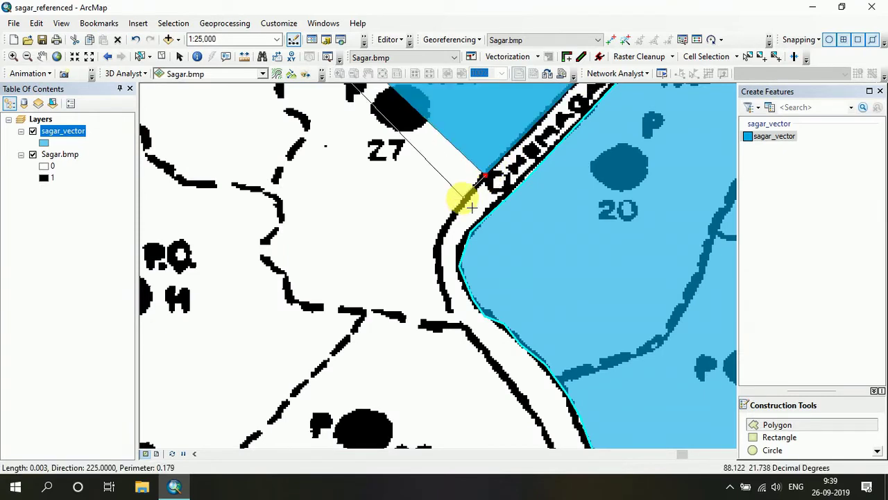
{"action": "left_click", "coordinate": [458, 208]}
{"action": "left_click", "coordinate": [439, 239]}
{"action": "left_click", "coordinate": [439, 258]}
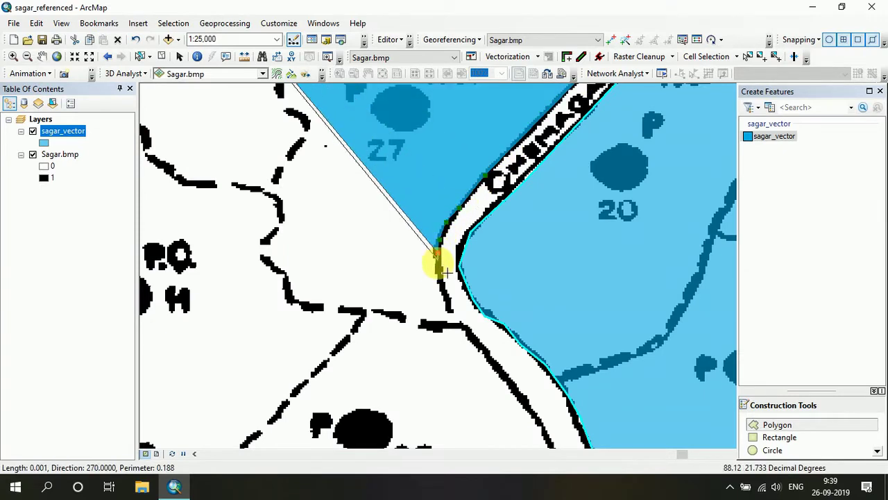
Step: Trace the polygon edge southeast along the channel's west bank from the bend west of area 20 to the boundary between areas 25 and 24
{"action": "left_click", "coordinate": [438, 277]}
{"action": "left_click", "coordinate": [447, 306]}
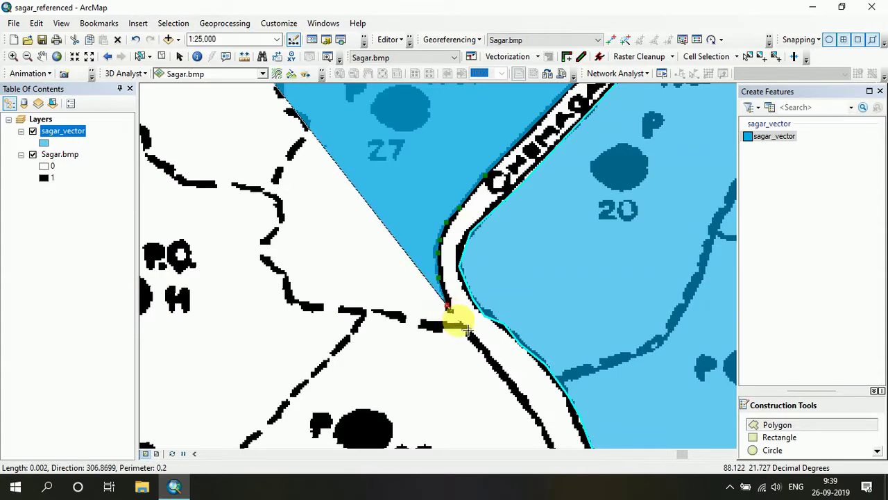
{"action": "left_click", "coordinate": [463, 326]}
{"action": "left_click", "coordinate": [485, 347]}
{"action": "left_click_drag", "start_coordinate": [484, 348], "coordinate": [382, 96]}
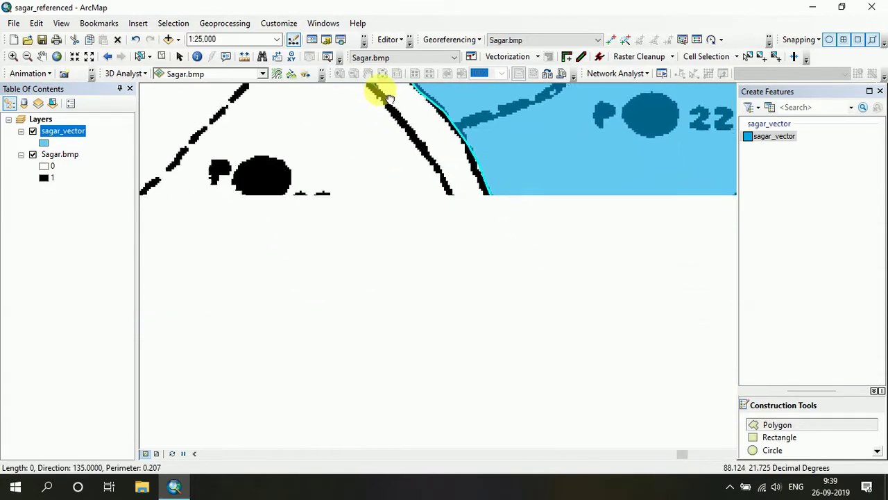
{"action": "left_click", "coordinate": [432, 161]}
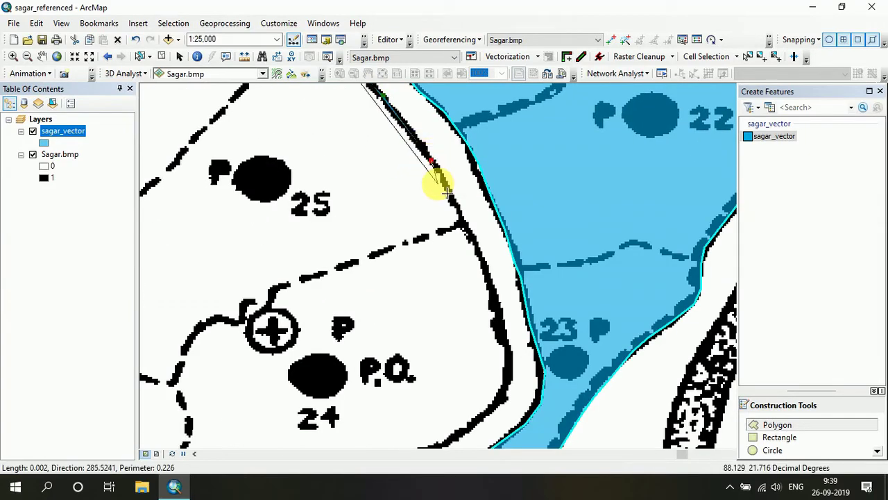
{"action": "left_click", "coordinate": [463, 218]}
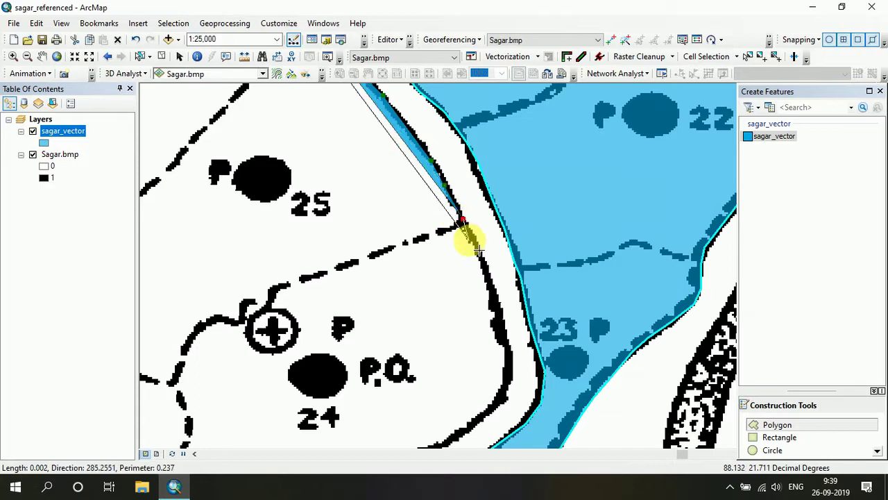
Step: Continue the polygon down the channel's west bank east of area 24 and around the bend opposite area 23
{"action": "left_click", "coordinate": [486, 274]}
{"action": "left_click", "coordinate": [495, 308]}
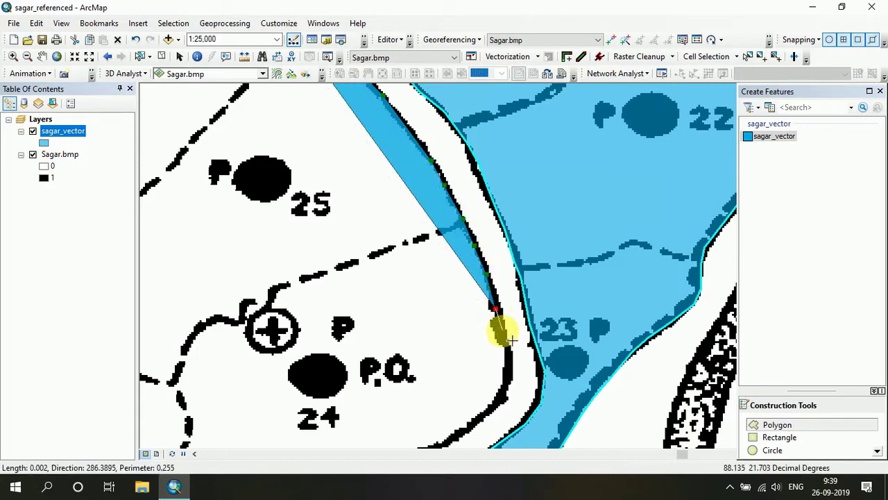
{"action": "left_click", "coordinate": [502, 334]}
{"action": "left_click_drag", "start_coordinate": [509, 361], "coordinate": [537, 150]}
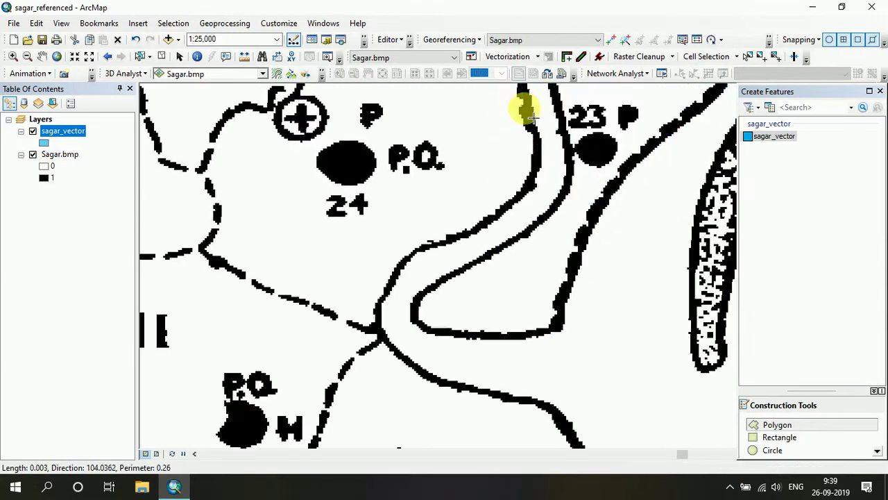
{"action": "left_click", "coordinate": [526, 177]}
{"action": "left_click", "coordinate": [503, 209]}
{"action": "left_click", "coordinate": [464, 236]}
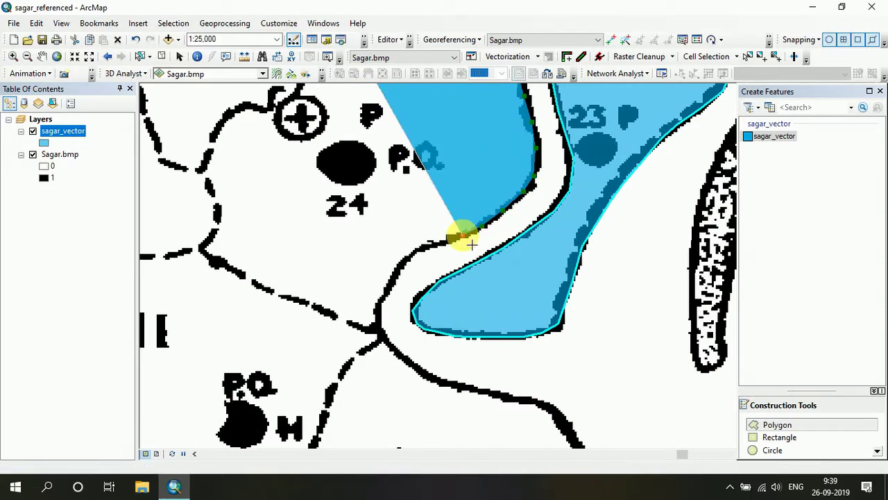
Step: Follow the channel bank southwest around area 24 to its junction with areas 41 and 42
{"action": "left_click", "coordinate": [441, 241]}
{"action": "left_click", "coordinate": [403, 261]}
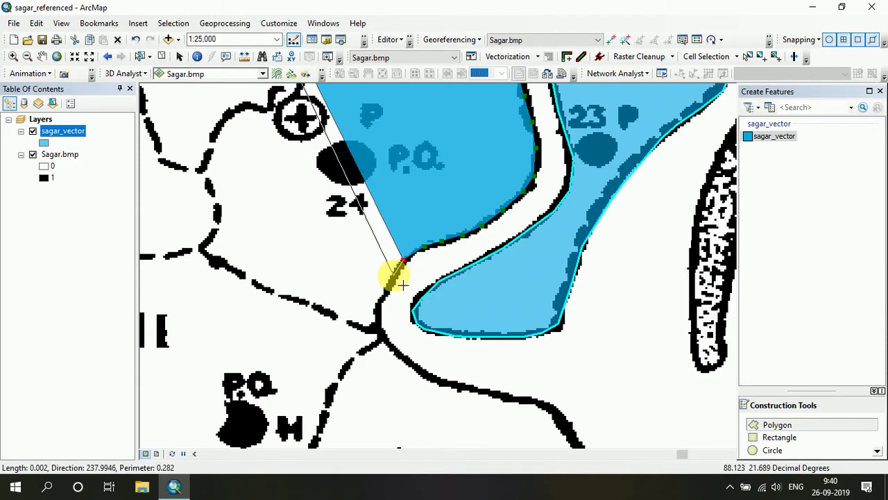
{"action": "scroll", "coordinate": [402, 283], "scroll_direction": "down", "scroll_amount": 3}
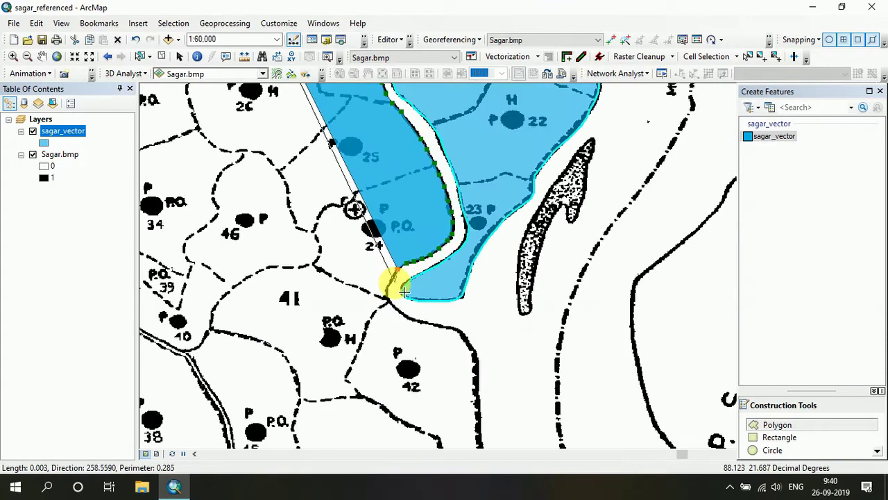
{"action": "scroll", "coordinate": [399, 302], "scroll_direction": "down", "scroll_amount": 1}
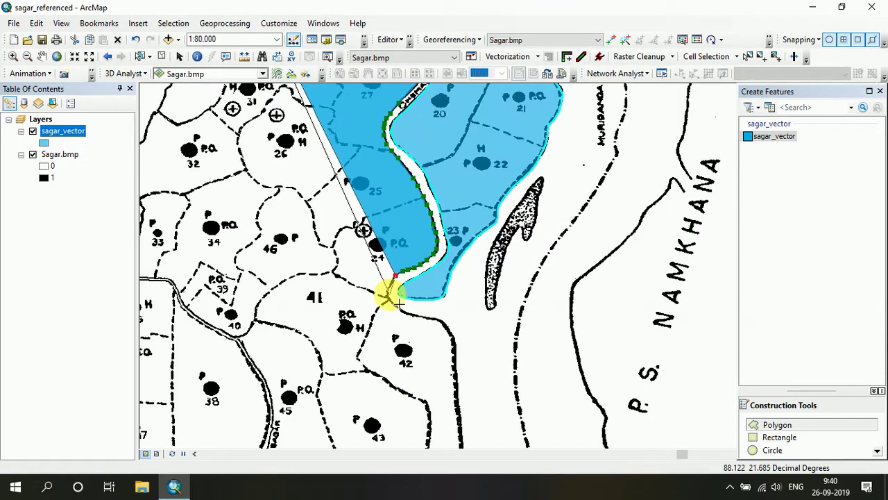
{"action": "scroll", "coordinate": [399, 303], "scroll_direction": "up", "scroll_amount": 4}
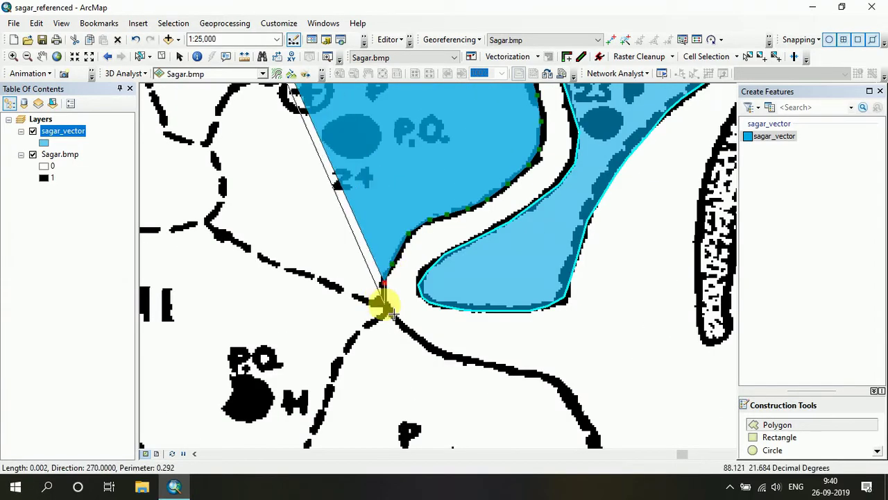
{"action": "left_click", "coordinate": [385, 305]}
Step: Trace the polygon edge southeast along the northern side of area 42 to its northeastern shoulder
{"action": "left_click", "coordinate": [408, 329]}
{"action": "left_click", "coordinate": [428, 345]}
{"action": "left_click", "coordinate": [449, 353]}
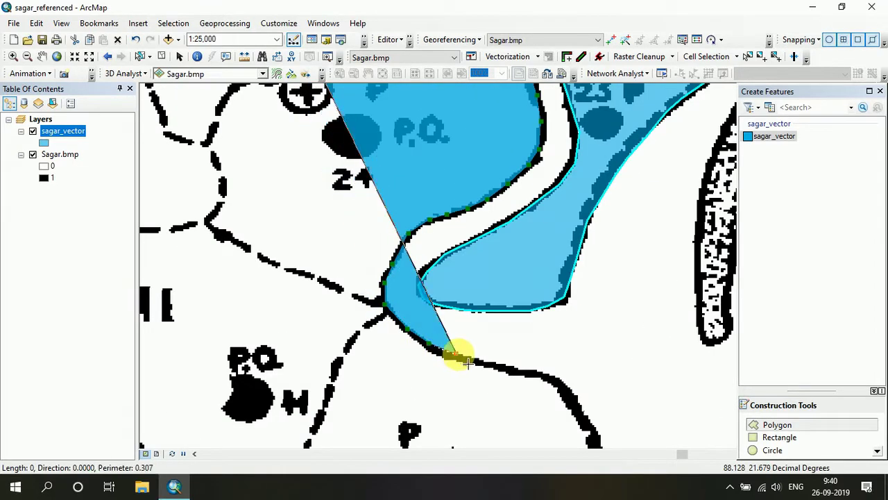
{"action": "left_click", "coordinate": [490, 362]}
{"action": "left_click", "coordinate": [532, 371]}
{"action": "left_click", "coordinate": [568, 391]}
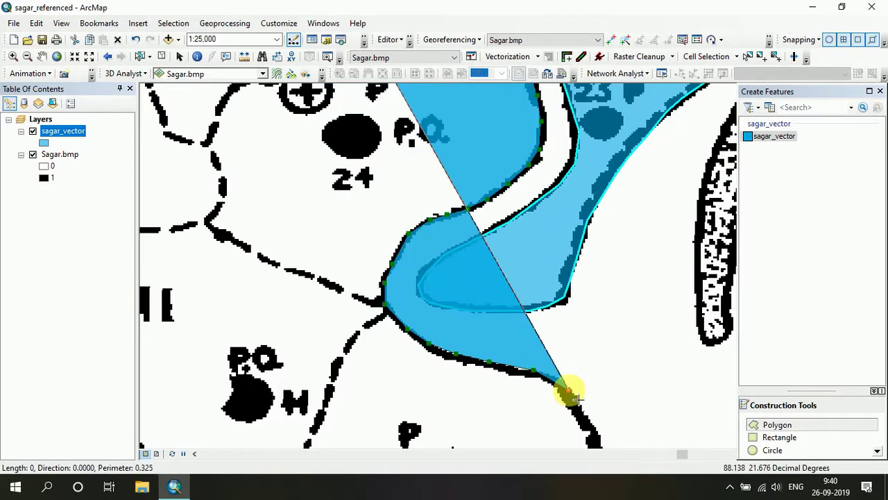
{"action": "left_click", "coordinate": [586, 423]}
{"action": "left_click_drag", "start_coordinate": [588, 423], "coordinate": [560, 194]}
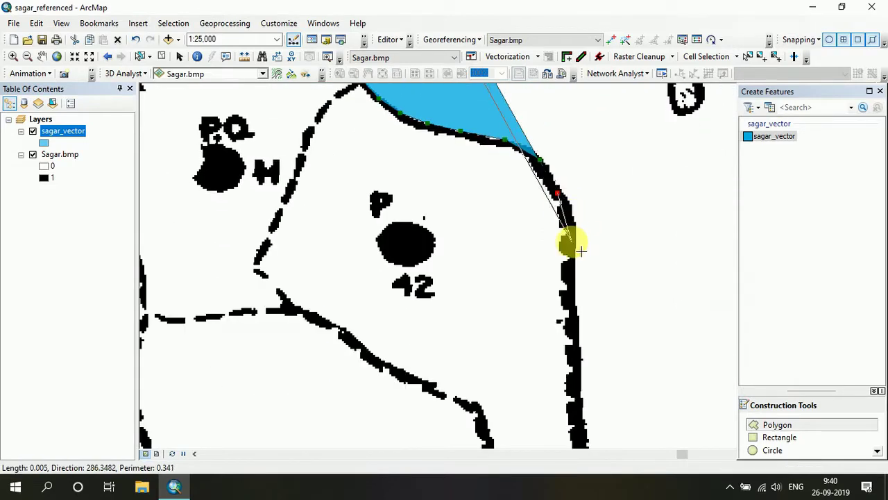
Step: Continue the polygon south down the eastern coast of area 42
{"action": "left_click", "coordinate": [573, 242]}
{"action": "left_click", "coordinate": [572, 267]}
{"action": "left_click", "coordinate": [575, 301]}
{"action": "left_click", "coordinate": [576, 331]}
{"action": "left_click", "coordinate": [575, 368]}
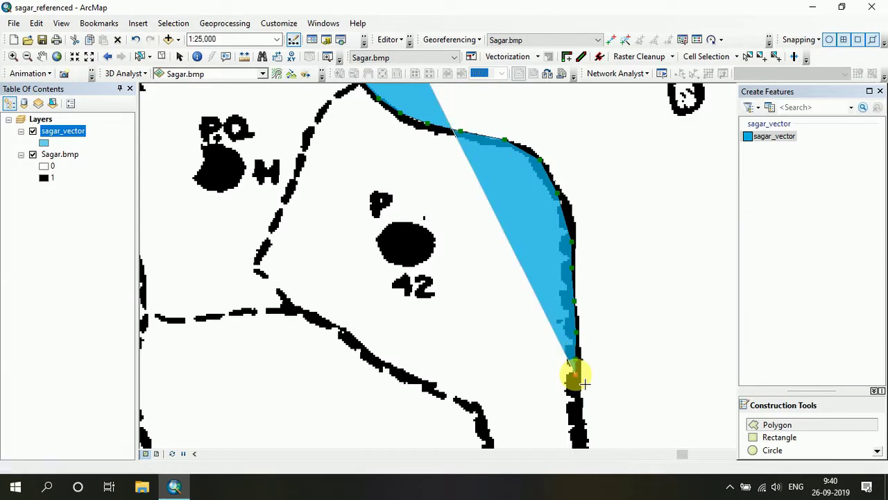
{"action": "left_click_drag", "start_coordinate": [585, 383], "coordinate": [570, 201]}
Step: Trace the coastline south past area 43 to the bend where the coast turns southwest
{"action": "left_click", "coordinate": [564, 224]}
{"action": "left_click", "coordinate": [566, 259]}
{"action": "left_click", "coordinate": [571, 286]}
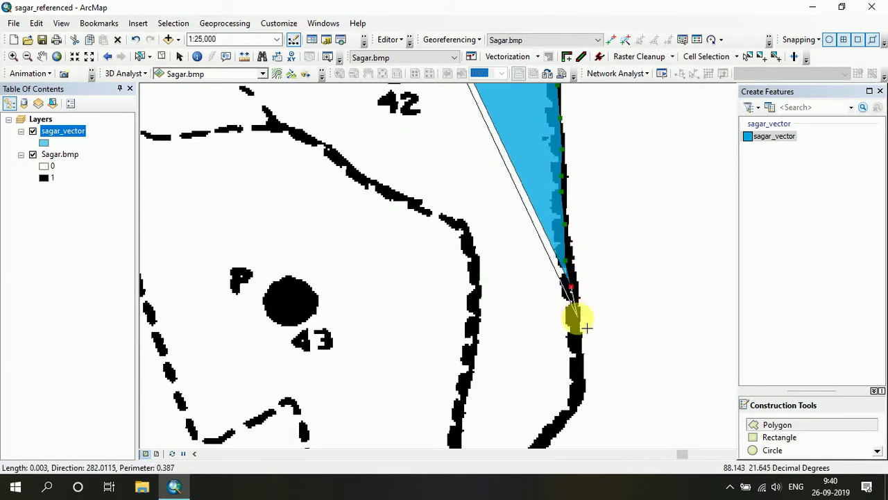
{"action": "left_click", "coordinate": [577, 343]}
{"action": "left_click", "coordinate": [580, 388]}
{"action": "left_click_drag", "start_coordinate": [578, 396], "coordinate": [618, 163]}
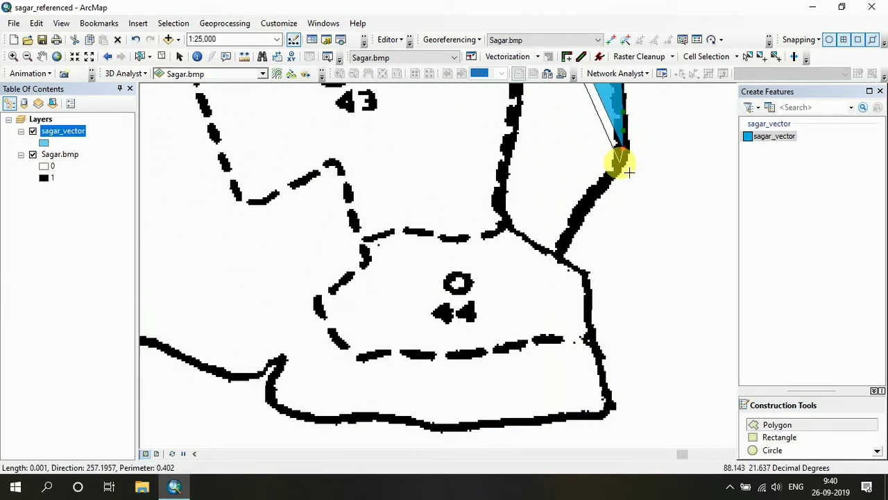
Step: Follow the coast southwest to the notch at the northeastern side of area 44
{"action": "left_click", "coordinate": [611, 177]}
{"action": "left_click", "coordinate": [597, 195]}
{"action": "left_click", "coordinate": [583, 211]}
{"action": "left_click", "coordinate": [573, 226]}
{"action": "left_click", "coordinate": [562, 242]}
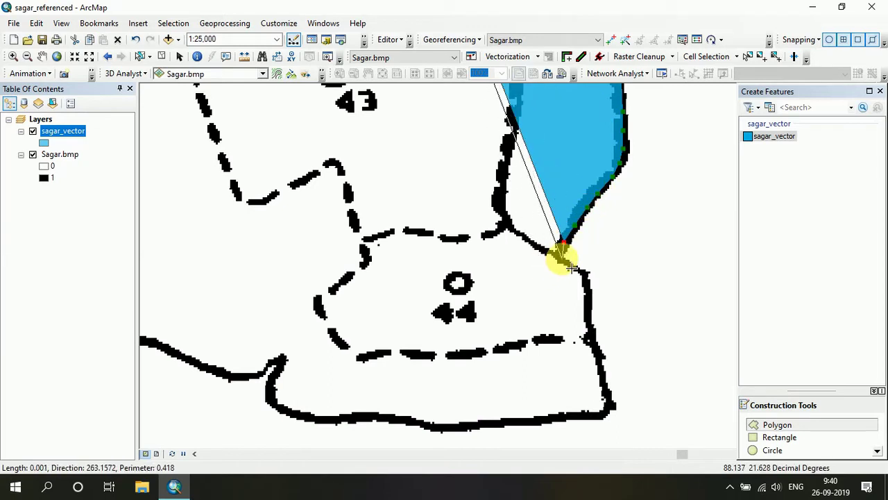
{"action": "left_click", "coordinate": [564, 256]}
Step: Trace the polygon edge down the east coast beside area 44 to the island's southeastern corner
{"action": "left_click", "coordinate": [580, 272]}
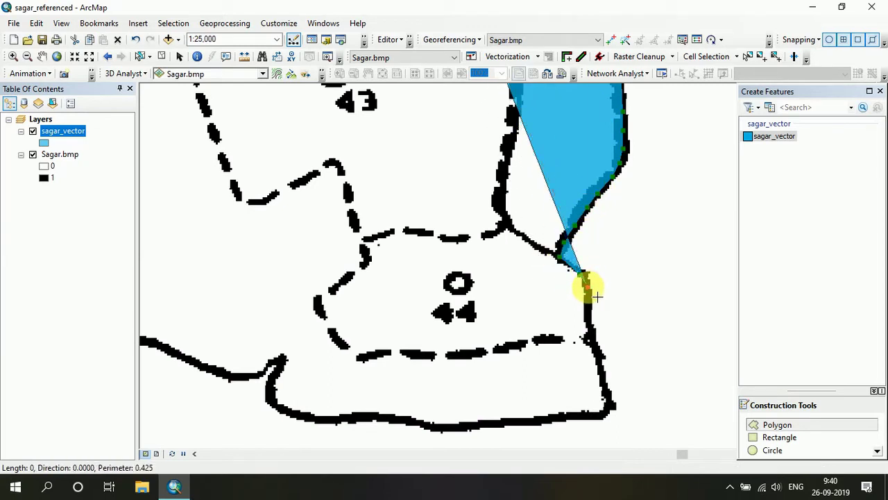
{"action": "left_click", "coordinate": [588, 306]}
{"action": "left_click", "coordinate": [590, 333]}
{"action": "left_click", "coordinate": [595, 346]}
{"action": "left_click", "coordinate": [601, 363]}
{"action": "left_click", "coordinate": [605, 378]}
{"action": "left_click", "coordinate": [607, 398]}
{"action": "left_click", "coordinate": [608, 410]}
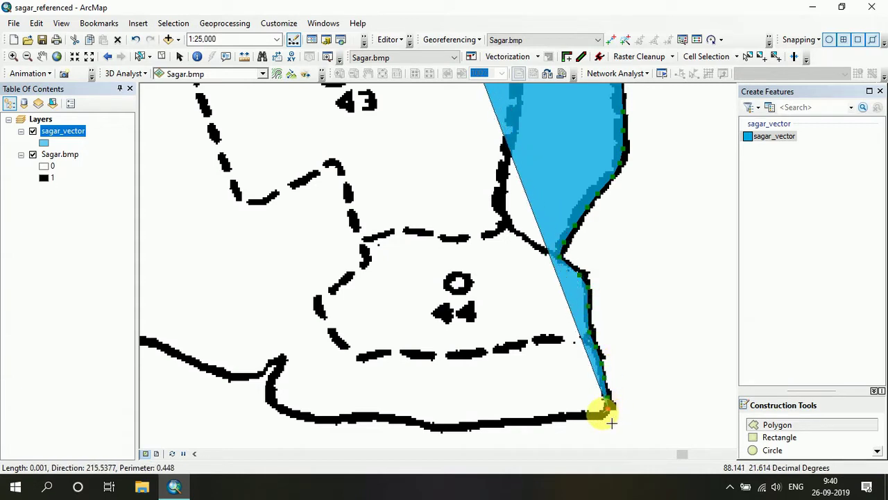
Step: Continue the polygon west along the south coast below area 44
{"action": "left_click", "coordinate": [569, 420]}
{"action": "left_click", "coordinate": [517, 427]}
{"action": "left_click", "coordinate": [470, 426]}
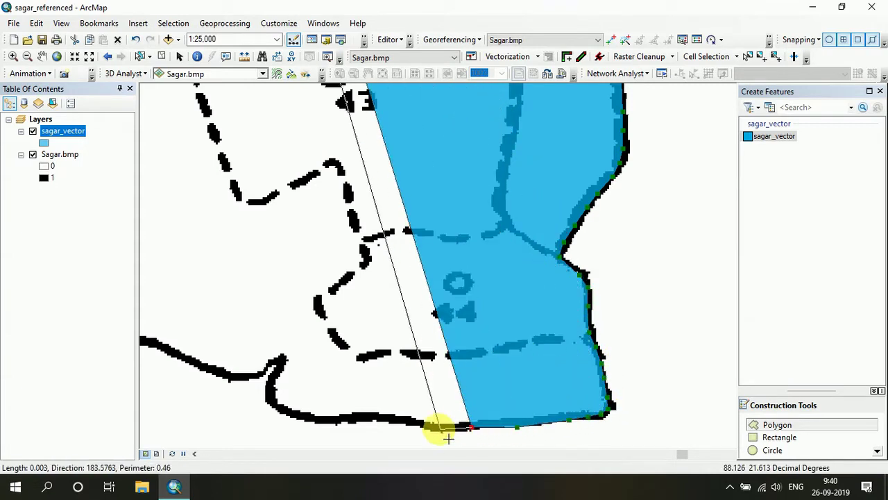
{"action": "left_click", "coordinate": [439, 429]}
{"action": "left_click", "coordinate": [398, 424]}
{"action": "left_click", "coordinate": [363, 423]}
{"action": "left_click", "coordinate": [314, 419]}
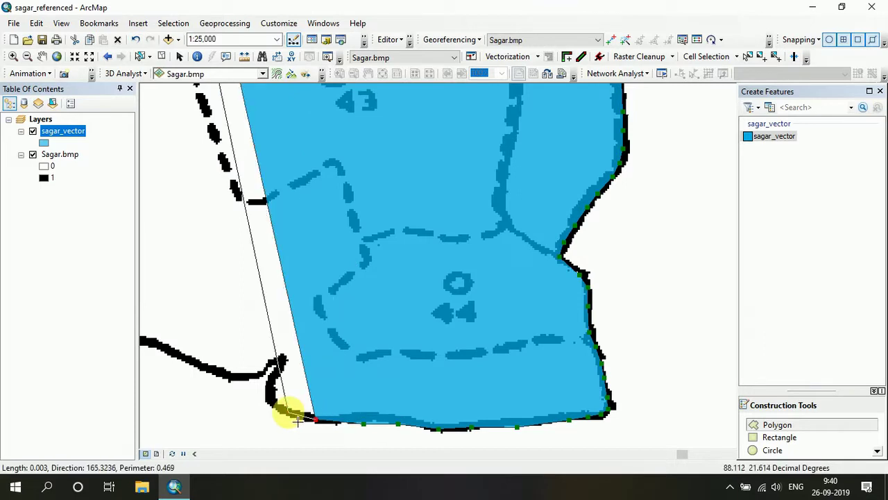
Step: Trace the polygon edge around the small inlet southwest of area 44 and onto the coast west of it
{"action": "left_click", "coordinate": [289, 411]}
{"action": "left_click", "coordinate": [272, 402]}
{"action": "left_click", "coordinate": [276, 381]}
{"action": "left_click", "coordinate": [282, 360]}
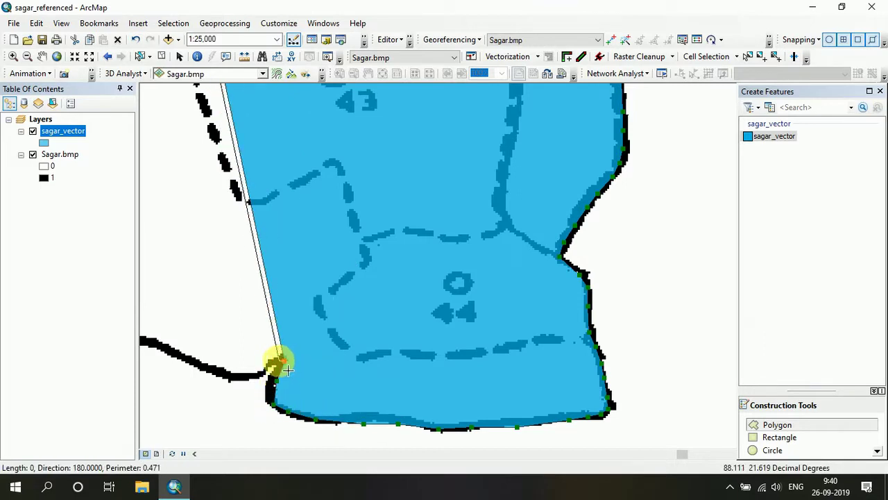
{"action": "left_click", "coordinate": [268, 361]}
{"action": "left_click", "coordinate": [259, 372]}
{"action": "left_click", "coordinate": [244, 379]}
{"action": "left_click", "coordinate": [209, 367]}
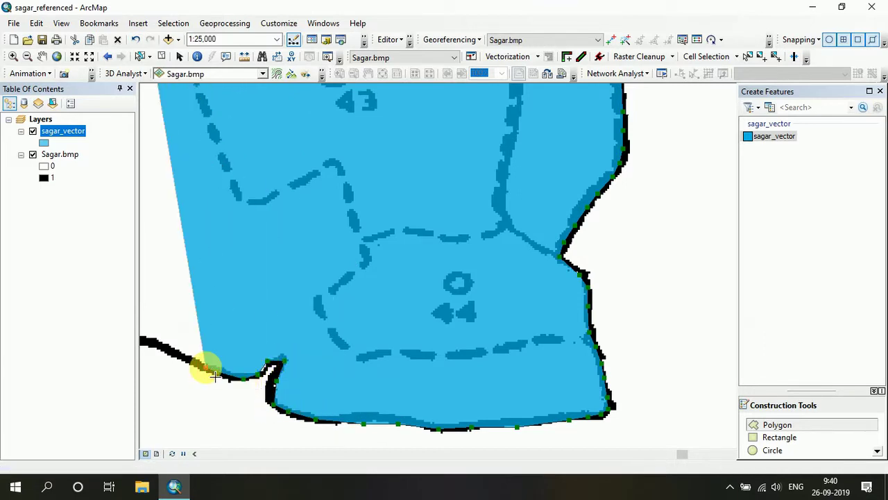
Step: Follow the south coast northwest from the inlet to the mouth of the Gangasagar channel
{"action": "left_click_drag", "start_coordinate": [207, 368], "coordinate": [677, 372]}
{"action": "left_click", "coordinate": [606, 342]}
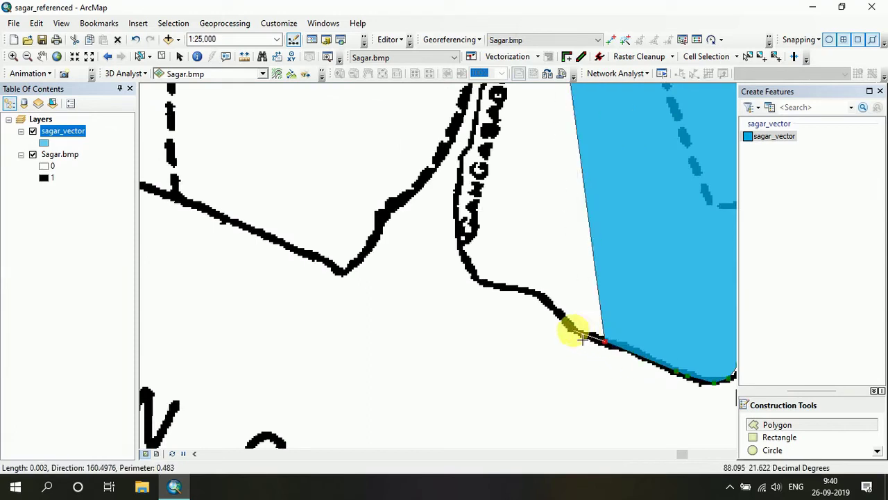
{"action": "left_click", "coordinate": [571, 329]}
{"action": "left_click", "coordinate": [558, 313]}
{"action": "left_click", "coordinate": [547, 302]}
{"action": "left_click", "coordinate": [515, 288]}
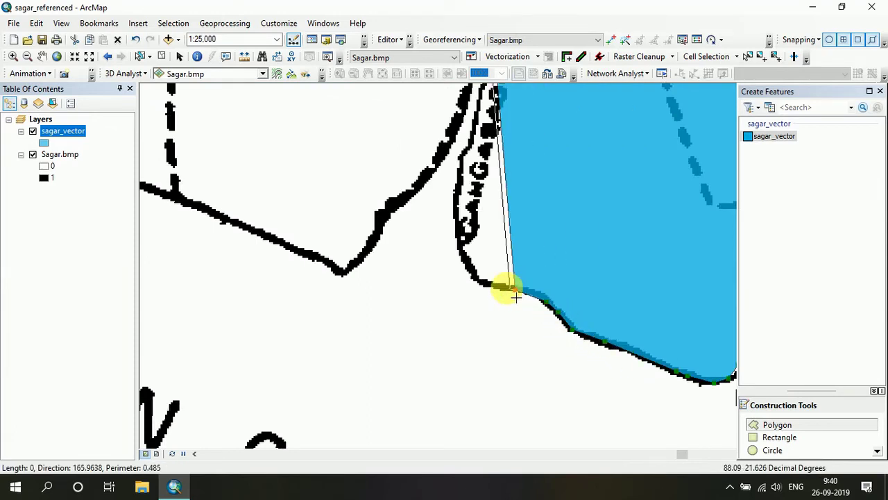
{"action": "left_click", "coordinate": [479, 279]}
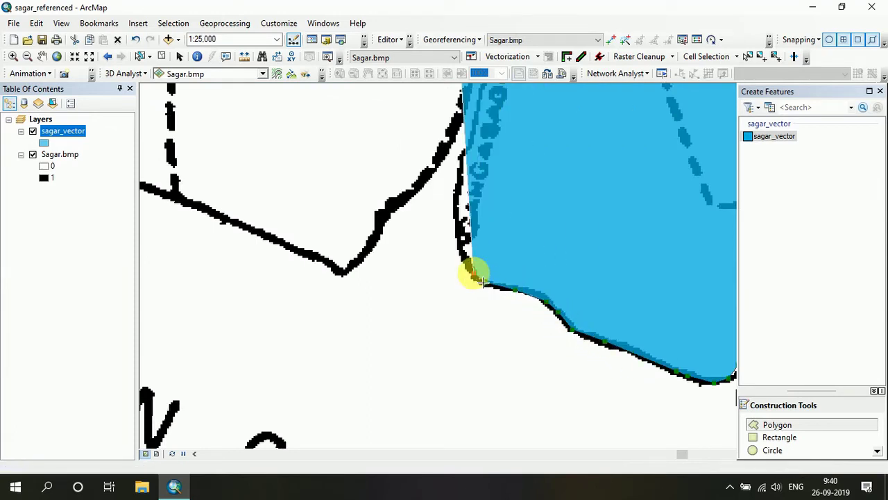
Step: Trace the polygon edge north from the mouth up the east bank of the Gangasagar channel beside its lettering
{"action": "scroll", "coordinate": [480, 280], "scroll_direction": "up", "scroll_amount": 4}
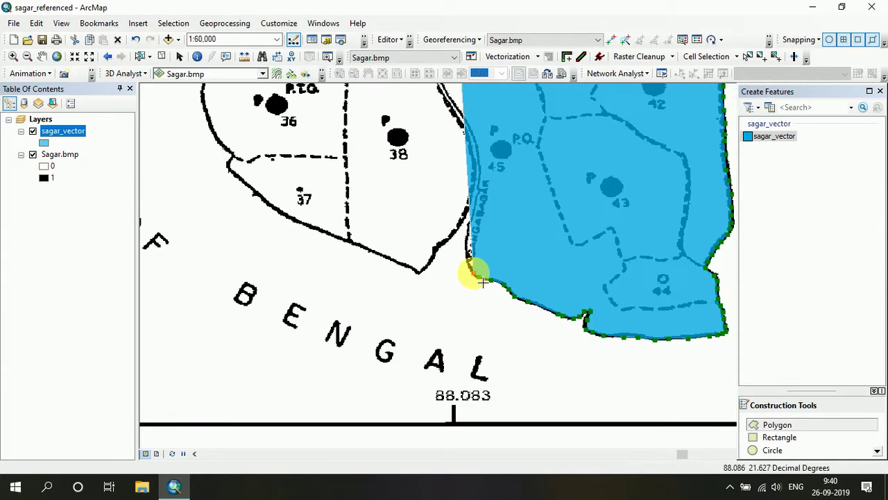
{"action": "scroll", "coordinate": [472, 274], "scroll_direction": "down", "scroll_amount": 5}
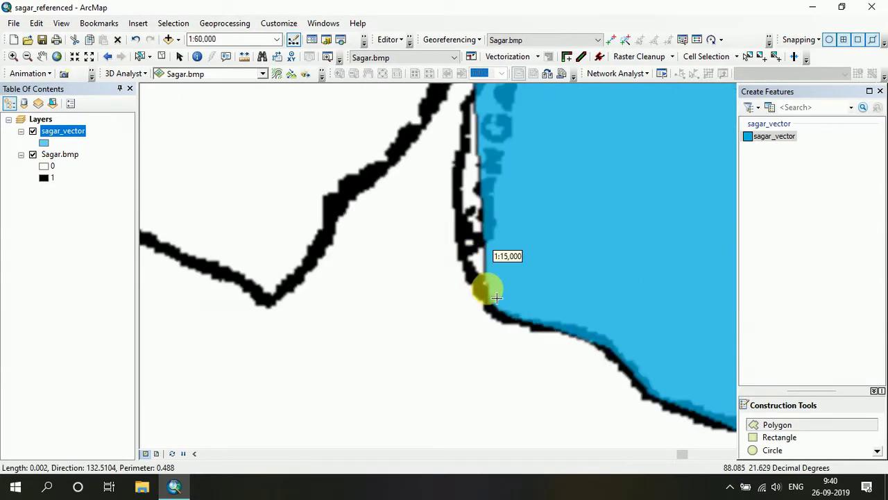
{"action": "left_click", "coordinate": [464, 251]}
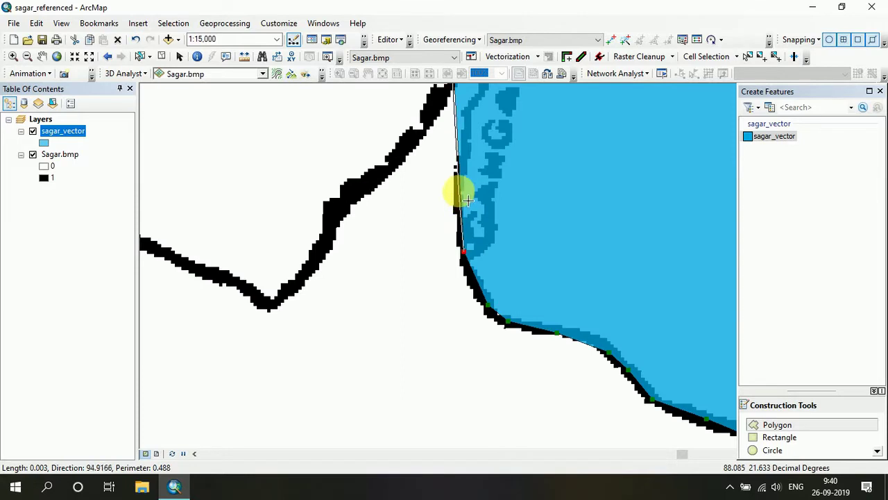
{"action": "left_click_drag", "start_coordinate": [470, 132], "coordinate": [444, 351]}
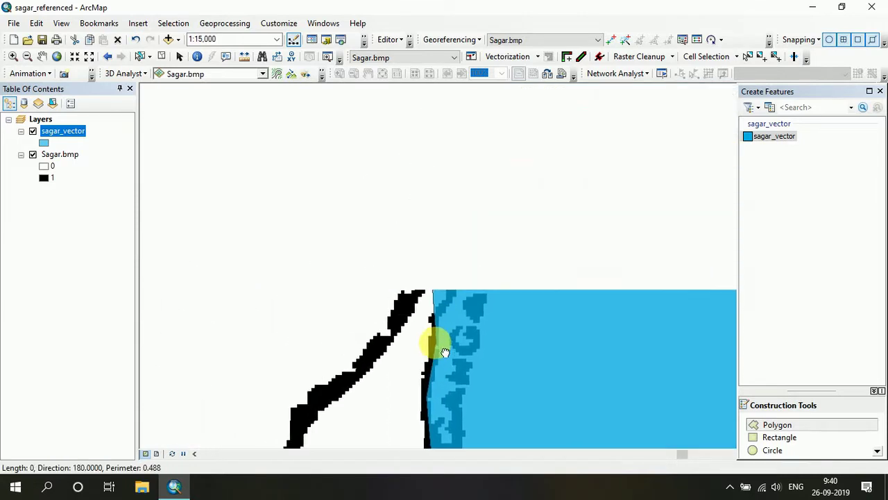
{"action": "left_click", "coordinate": [437, 318]}
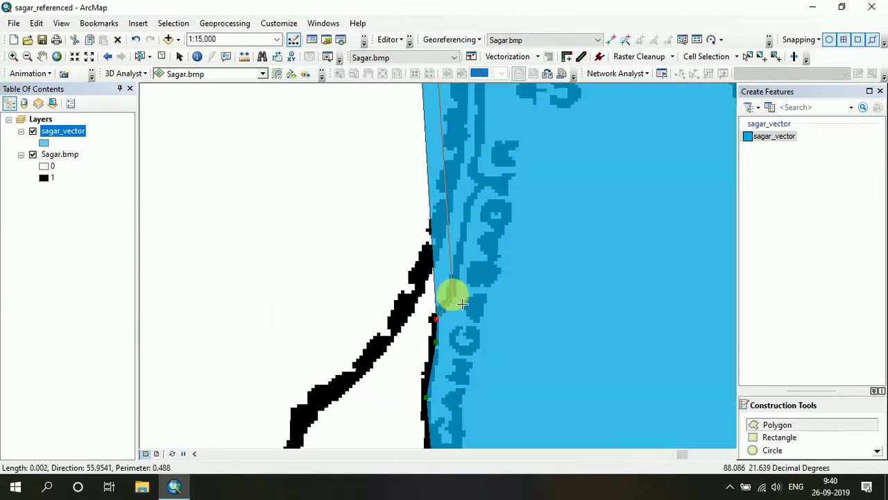
{"action": "left_click", "coordinate": [461, 258]}
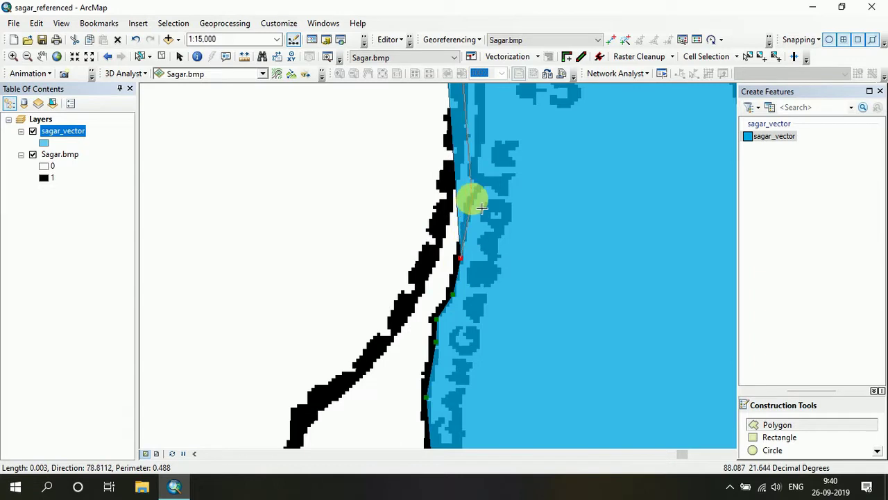
Step: Continue up the channel's east bank past the small kink to the western side of area 45
{"action": "left_click", "coordinate": [472, 199]}
{"action": "left_click", "coordinate": [482, 185]}
{"action": "left_click", "coordinate": [470, 173]}
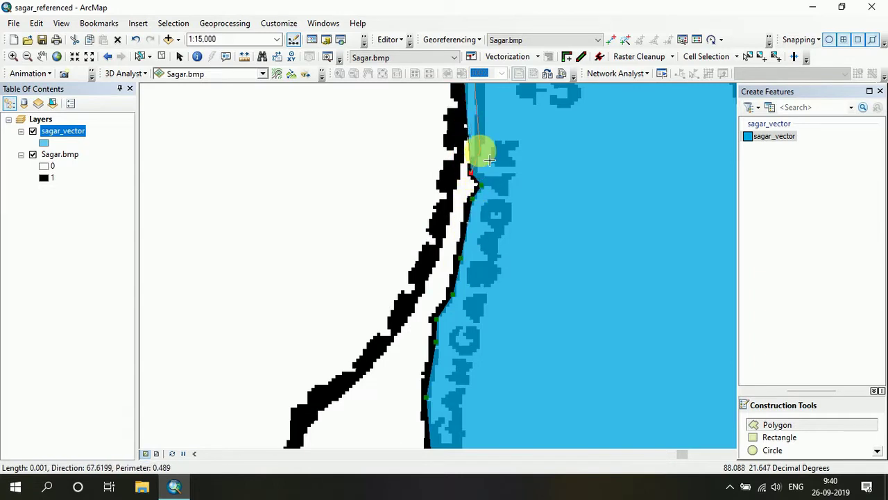
{"action": "left_click_drag", "start_coordinate": [480, 155], "coordinate": [495, 485]}
{"action": "left_click", "coordinate": [495, 389]}
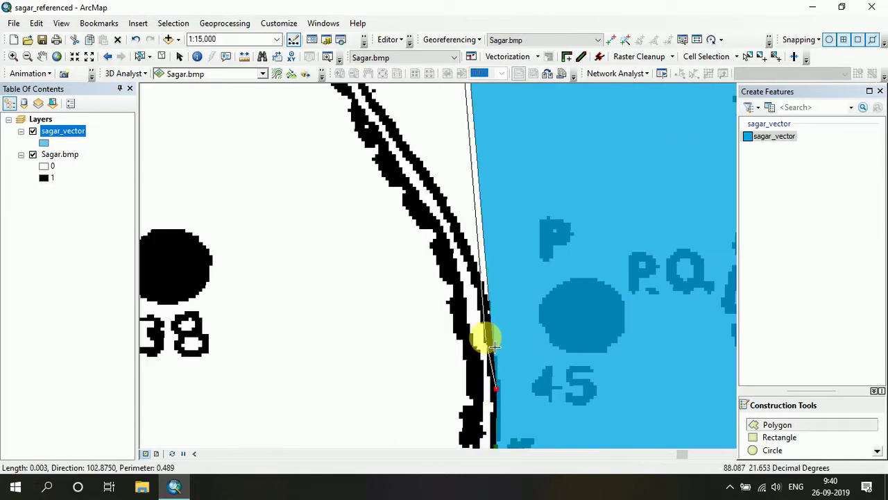
Step: Trace the polygon edge northwest along the channel's east bank from beside area 45 to the bend below area 40
{"action": "left_click", "coordinate": [477, 279]}
{"action": "left_click", "coordinate": [440, 199]}
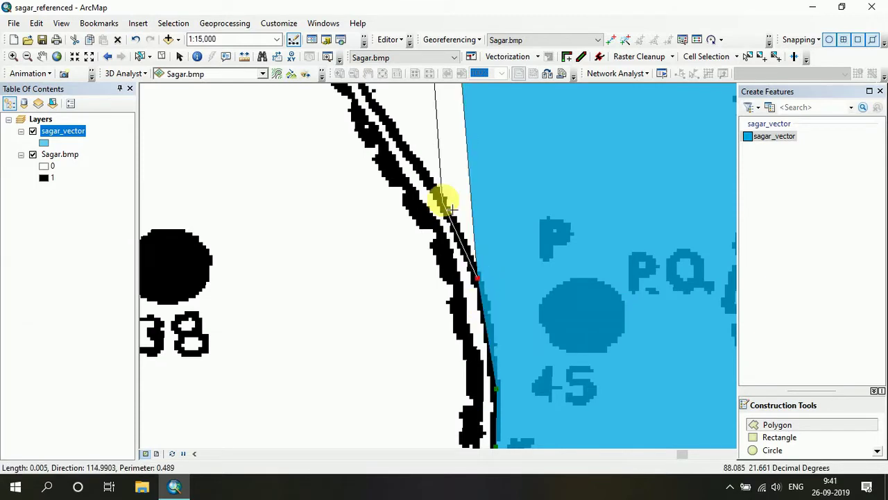
{"action": "scroll", "coordinate": [440, 198], "scroll_direction": "down", "scroll_amount": 1}
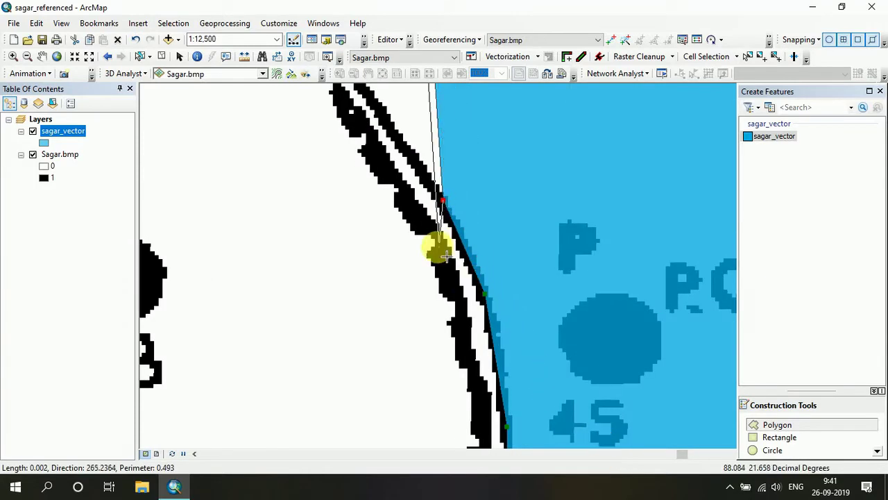
{"action": "scroll", "coordinate": [434, 243], "scroll_direction": "up", "scroll_amount": 3}
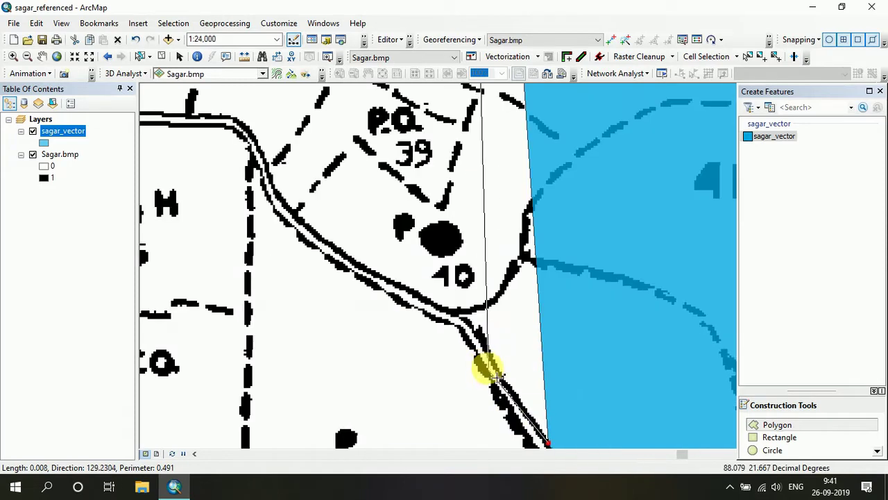
{"action": "left_click", "coordinate": [507, 385]}
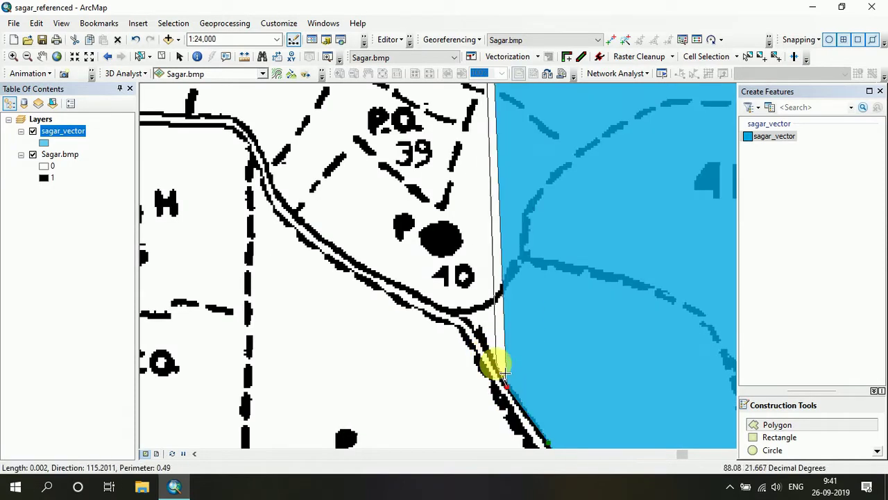
{"action": "left_click", "coordinate": [491, 352]}
{"action": "left_click", "coordinate": [479, 335]}
{"action": "left_click", "coordinate": [452, 316]}
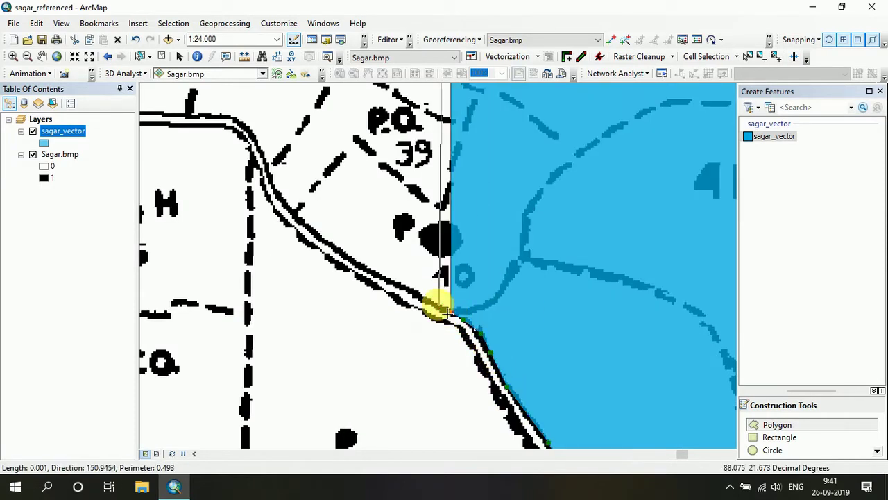
Step: Follow the channel bank northwest from below area 40, past the dashed boundaries southwest of area 39
{"action": "left_click", "coordinate": [415, 297]}
{"action": "left_click", "coordinate": [366, 271]}
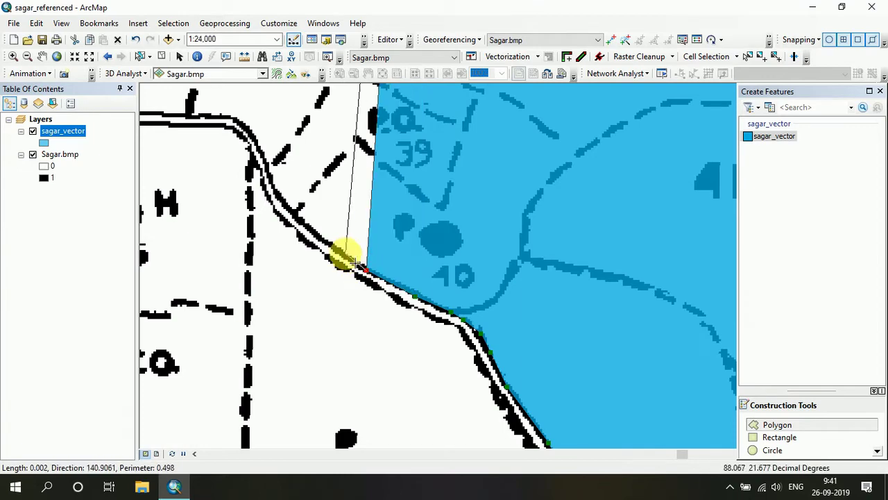
{"action": "left_click", "coordinate": [345, 253]}
{"action": "left_click", "coordinate": [319, 237]}
{"action": "mouse_move", "coordinate": [324, 242]}
{"action": "left_mouse_down"}
{"action": "mouse_move", "coordinate": [396, 338]}
{"action": "mouse_move", "coordinate": [488, 407]}
{"action": "left_mouse_up"}
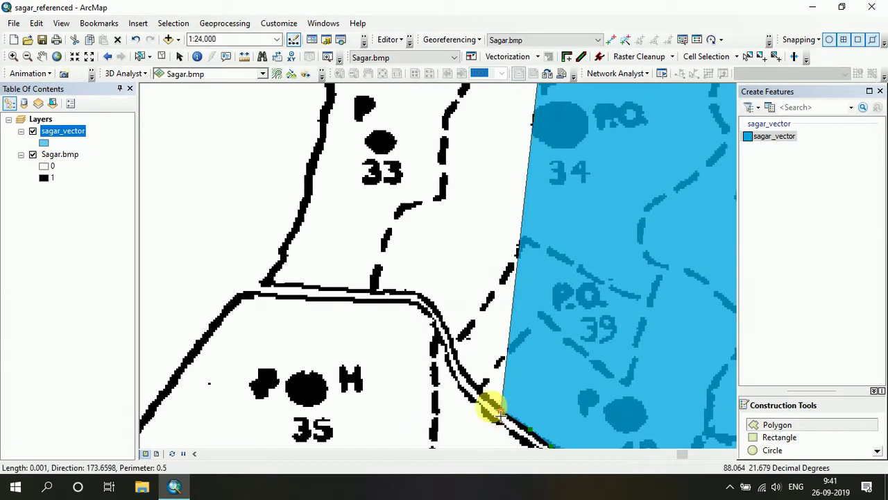
{"action": "left_click", "coordinate": [454, 349]}
{"action": "left_click", "coordinate": [444, 329]}
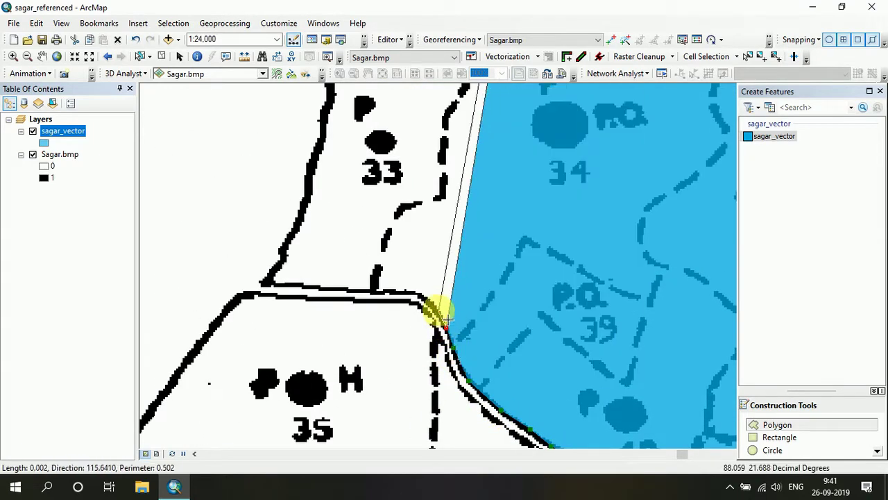
Step: Trace the polygon edge around the channel bend and west along its north bank to the corner below area 33
{"action": "left_click", "coordinate": [438, 310]}
{"action": "left_click", "coordinate": [428, 299]}
{"action": "left_click", "coordinate": [419, 293]}
{"action": "left_click", "coordinate": [403, 292]}
{"action": "left_click", "coordinate": [381, 290]}
{"action": "left_click", "coordinate": [354, 290]}
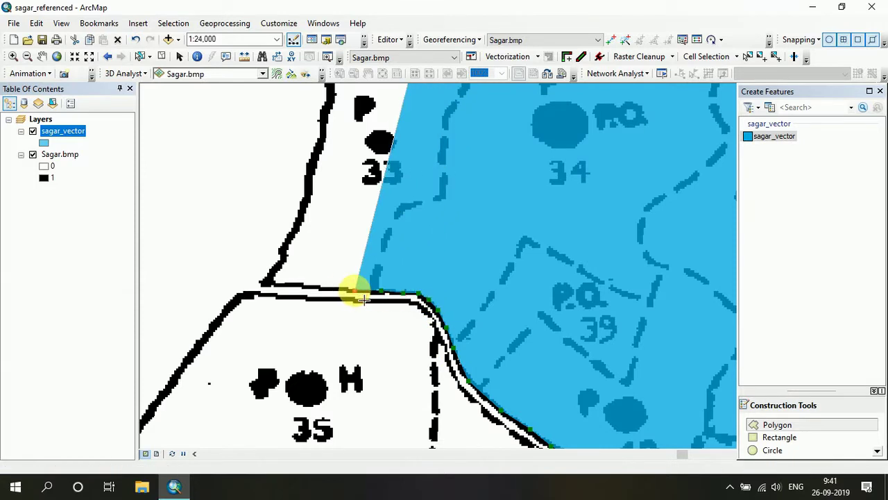
{"action": "left_click", "coordinate": [329, 290]}
{"action": "left_click", "coordinate": [293, 287]}
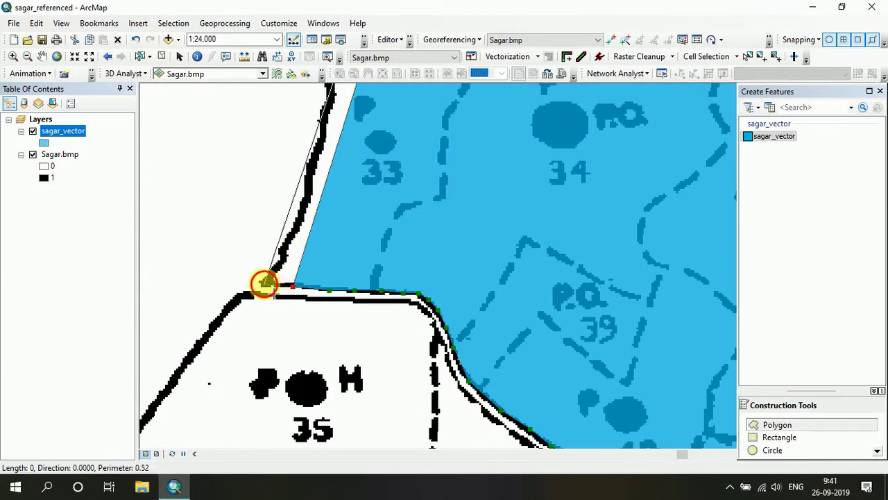
{"action": "left_click", "coordinate": [264, 282]}
Step: Trace the west coast north from the channel corner, past area 33, to the boundary junction southwest of area 32
{"action": "left_click", "coordinate": [294, 230]}
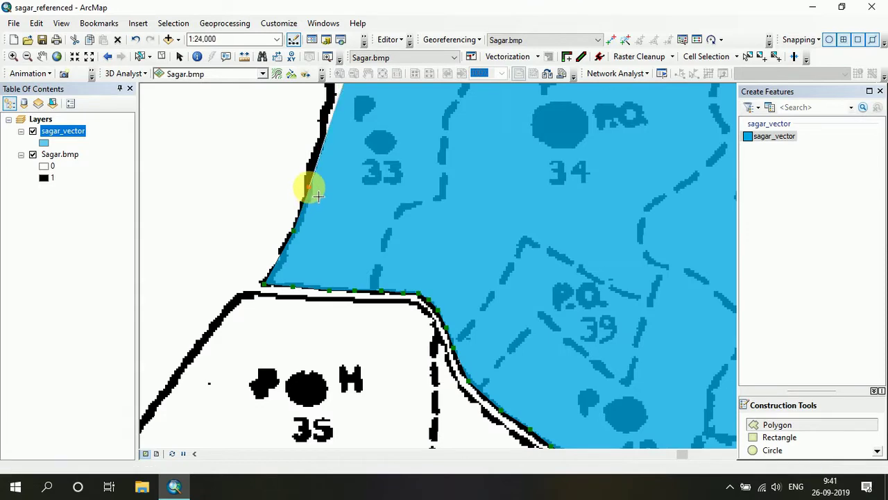
{"action": "left_click", "coordinate": [311, 170]}
{"action": "left_click_drag", "start_coordinate": [323, 137], "coordinate": [402, 493]}
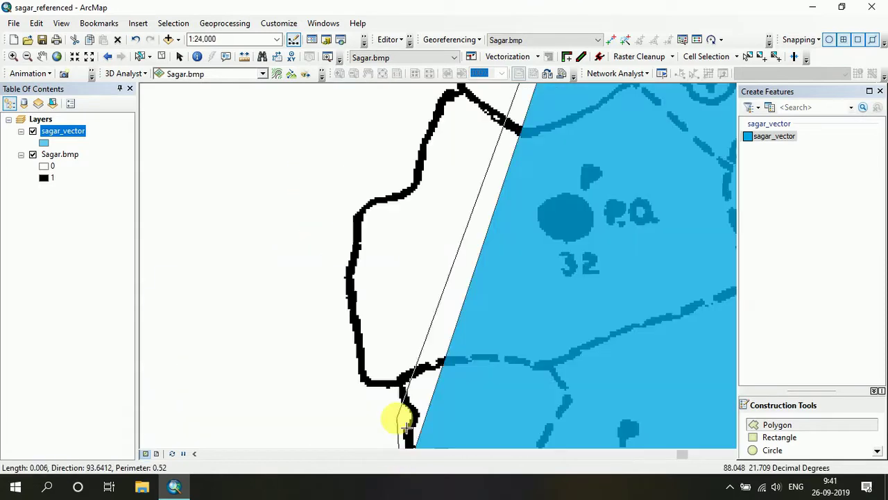
{"action": "left_click_drag", "start_coordinate": [405, 423], "coordinate": [373, 297]}
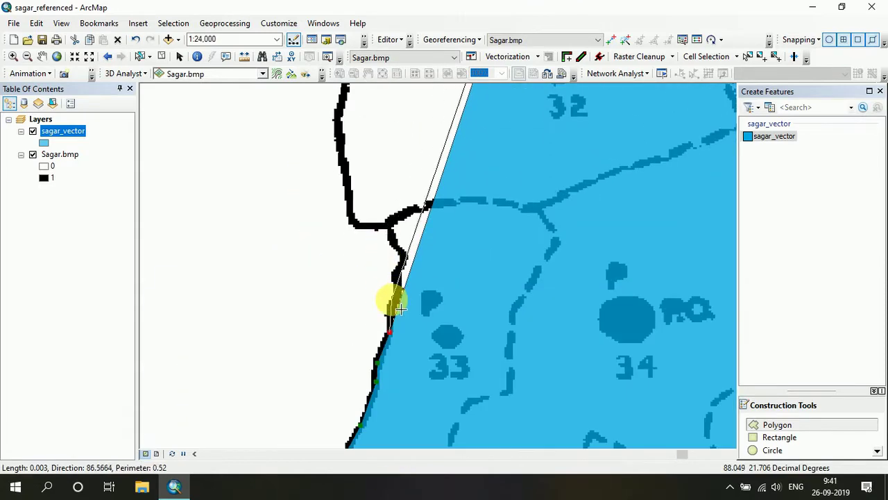
{"action": "left_click", "coordinate": [393, 306]}
{"action": "left_click", "coordinate": [397, 274]}
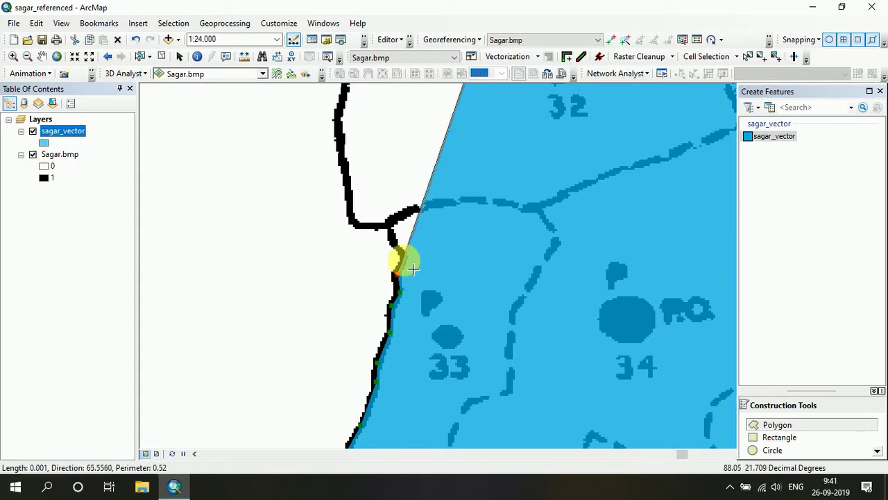
{"action": "left_click", "coordinate": [403, 258]}
{"action": "left_click", "coordinate": [393, 237]}
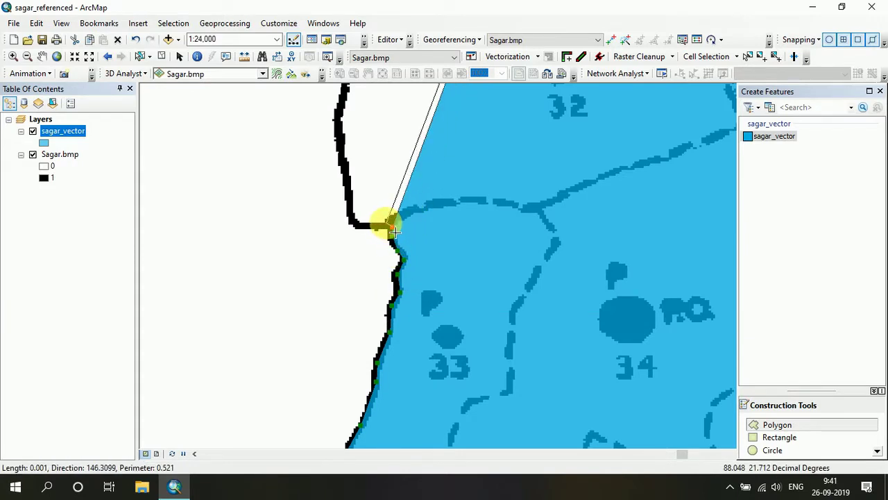
Step: Follow the coast west around the corner below area 32 and north to the rounded shoulder northwest of it
{"action": "left_click", "coordinate": [362, 226]}
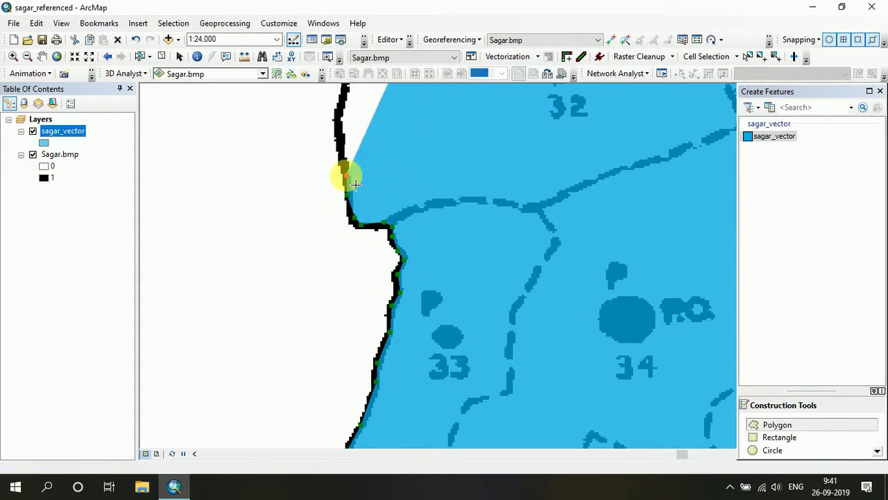
{"action": "left_click_drag", "start_coordinate": [347, 174], "coordinate": [416, 433]}
{"action": "left_click", "coordinate": [416, 379]}
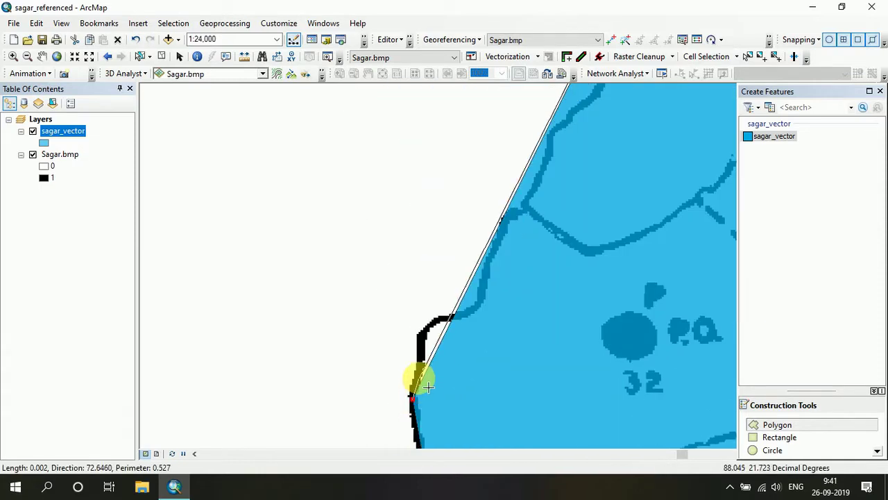
{"action": "left_click", "coordinate": [422, 352]}
{"action": "left_click", "coordinate": [427, 334]}
{"action": "left_click", "coordinate": [430, 326]}
{"action": "left_click", "coordinate": [455, 317]}
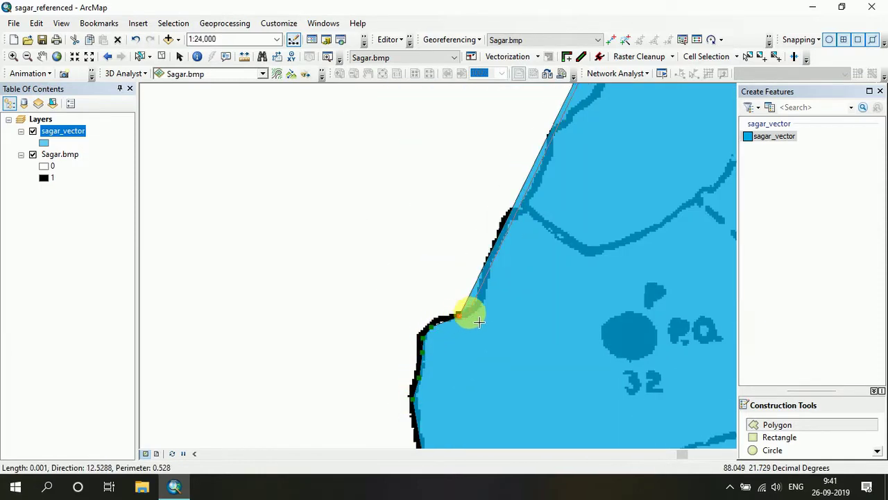
Step: Continue the polygon edge northeast along the coast from the shoulder, past the boundary junction north of area 32
{"action": "left_click", "coordinate": [473, 308]}
{"action": "left_click", "coordinate": [483, 282]}
{"action": "left_click", "coordinate": [492, 248]}
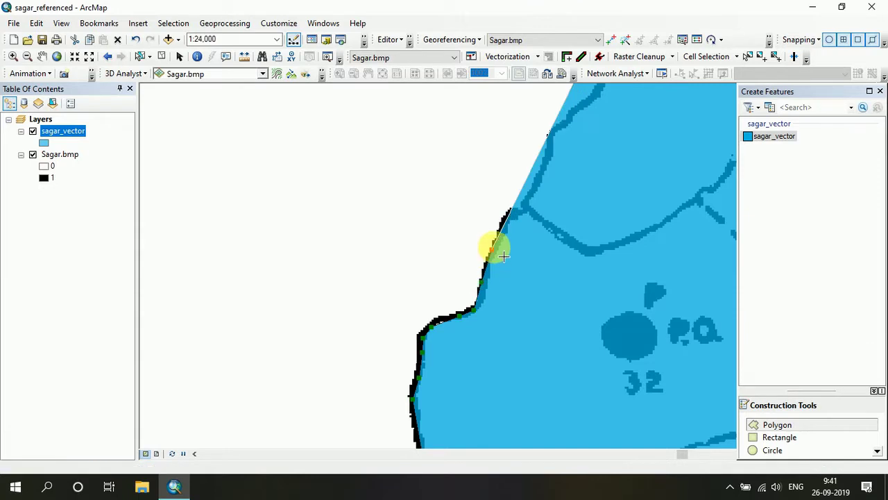
{"action": "left_click", "coordinate": [500, 232]}
{"action": "left_click", "coordinate": [531, 208]}
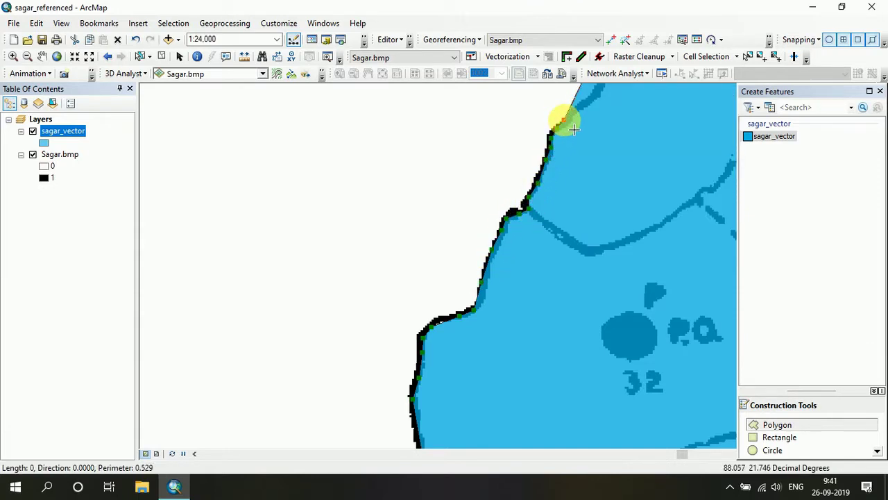
Step: Trace the coast northeast along the bends southwest of area 30
{"action": "left_click_drag", "start_coordinate": [583, 132], "coordinate": [423, 405]}
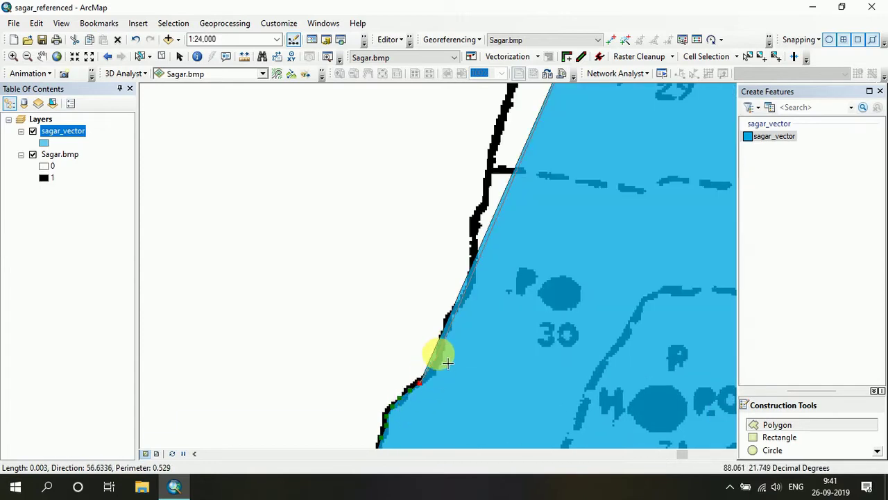
{"action": "left_click", "coordinate": [436, 363]}
{"action": "left_click", "coordinate": [442, 348]}
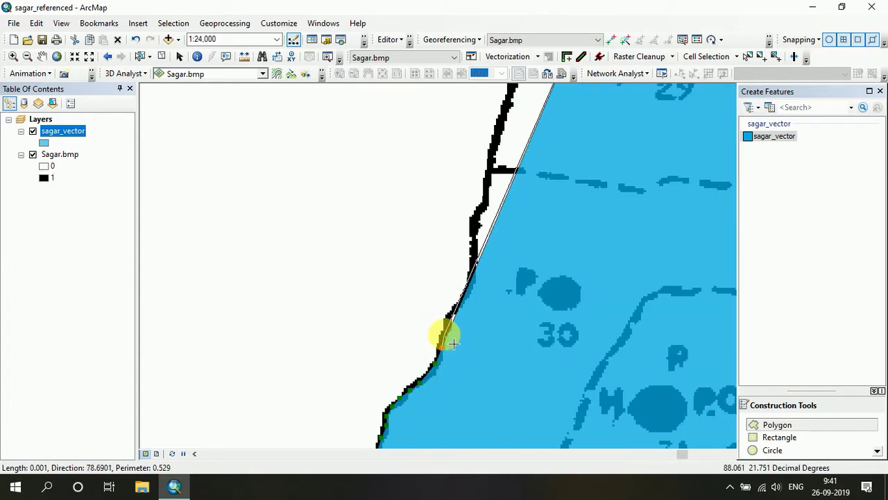
{"action": "left_click", "coordinate": [445, 333]}
{"action": "left_click", "coordinate": [449, 322]}
{"action": "left_click", "coordinate": [455, 309]}
{"action": "left_click", "coordinate": [466, 296]}
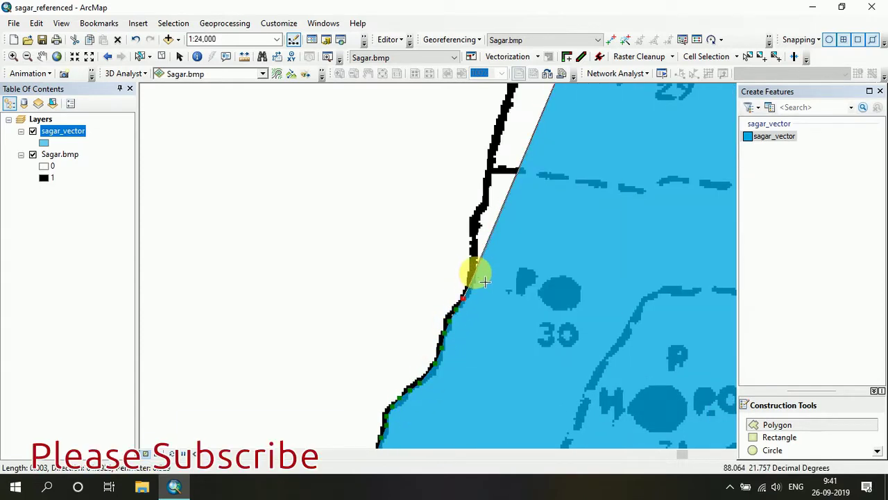
Step: Trace the remaining coast past areas 30 and 29 to the starting vertex at the channel mouth and finish the polygon
{"action": "left_click", "coordinate": [473, 233]}
{"action": "left_click", "coordinate": [489, 218]}
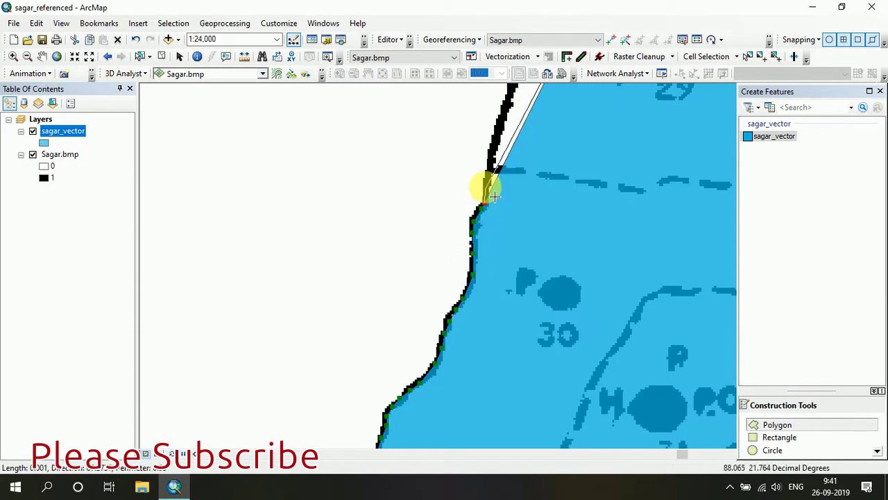
{"action": "left_click_drag", "start_coordinate": [498, 171], "coordinate": [367, 397]}
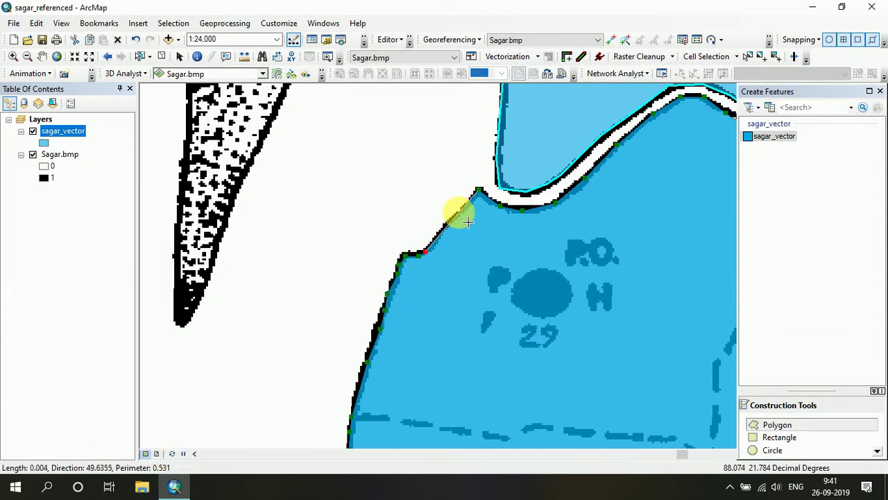
{"action": "double_click", "coordinate": [463, 215]}
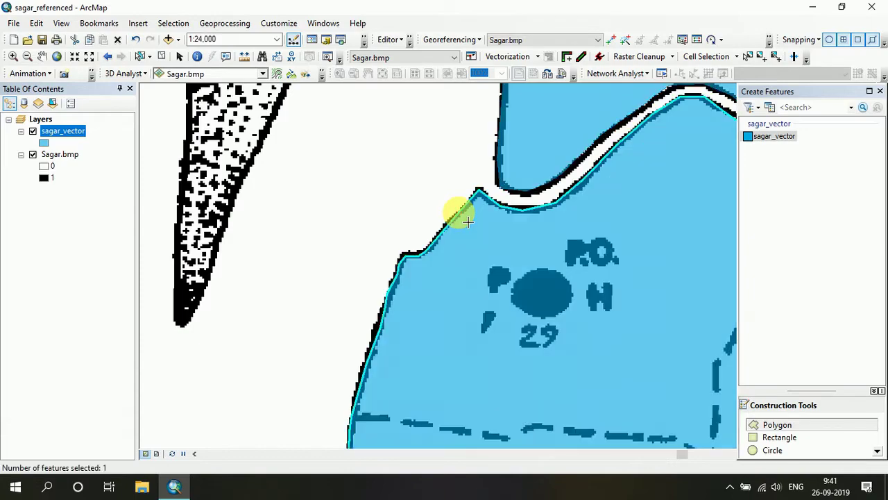
Step: Examine both digitized polygons against the whole scanned map, from the island's northern tip to its south coast
{"action": "scroll", "coordinate": [490, 340], "scroll_direction": "up", "scroll_amount": 1}
{"action": "scroll", "coordinate": [500, 352], "scroll_direction": "down", "scroll_amount": 2}
{"action": "scroll", "coordinate": [500, 353], "scroll_direction": "down", "scroll_amount": 4}
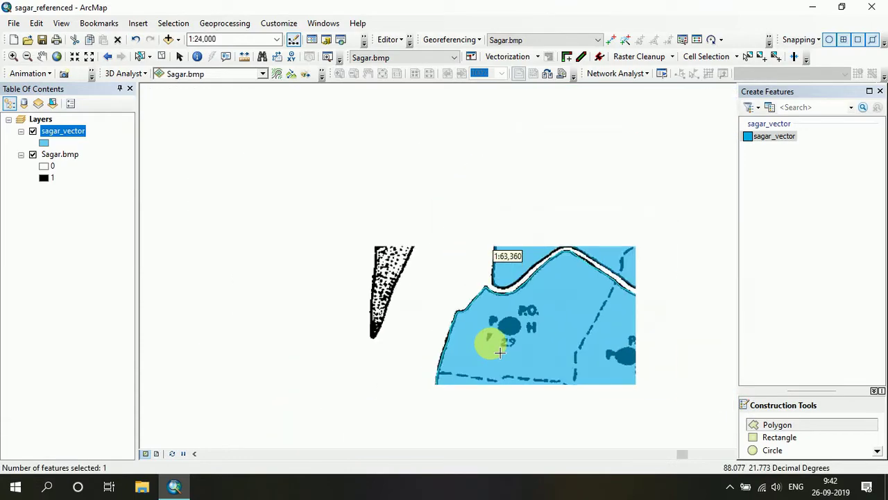
{"action": "scroll", "coordinate": [443, 306], "scroll_direction": "down", "scroll_amount": 2}
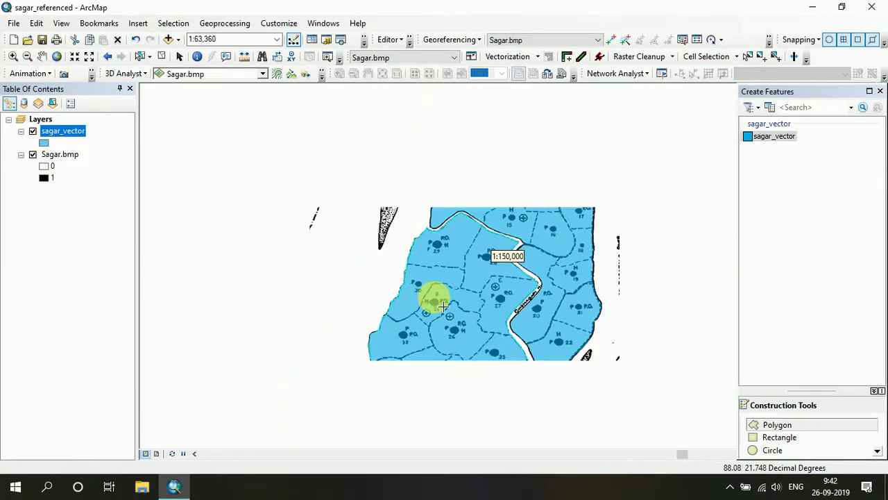
{"action": "scroll", "coordinate": [444, 309], "scroll_direction": "down", "scroll_amount": 1}
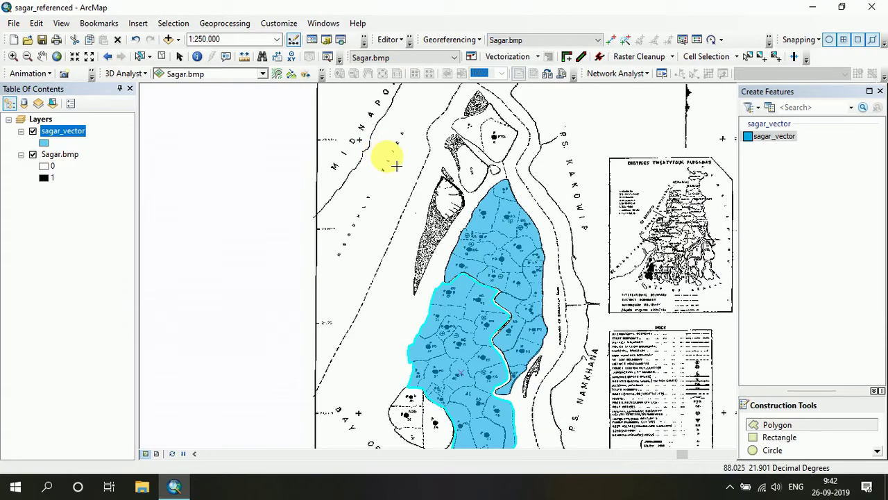
{"action": "scroll", "coordinate": [479, 270], "scroll_direction": "up", "scroll_amount": 1}
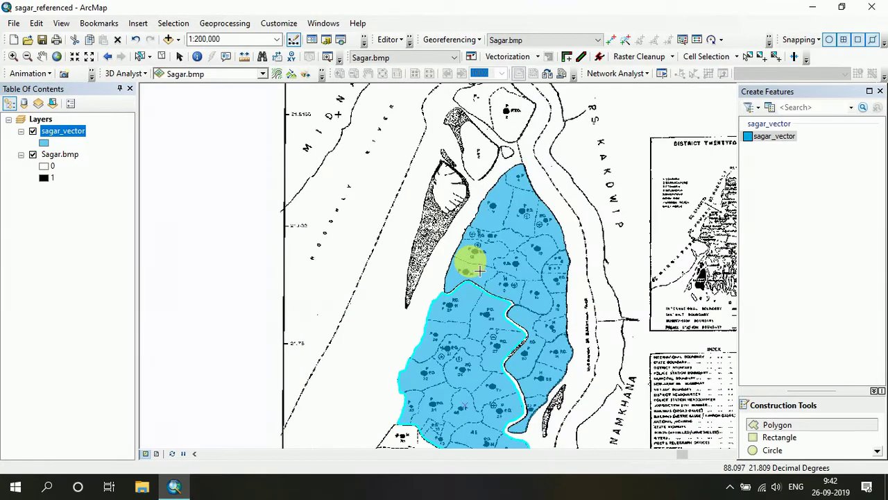
{"action": "left_click_drag", "start_coordinate": [479, 270], "coordinate": [440, 201]}
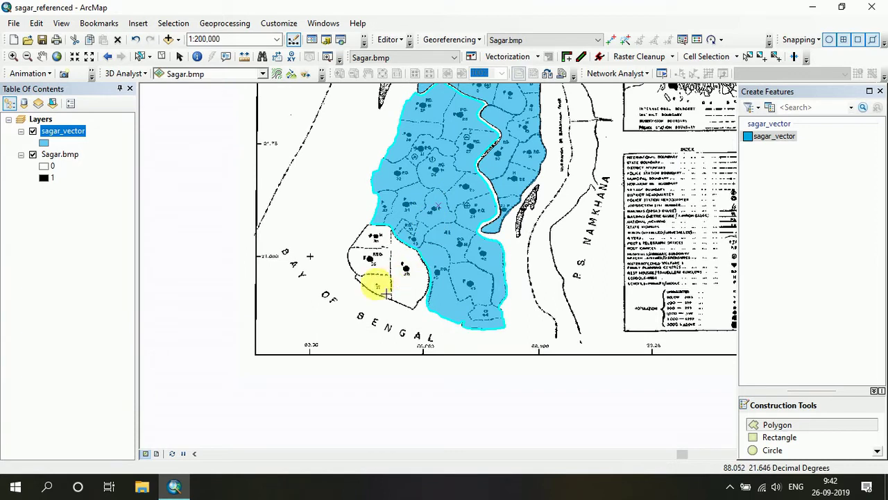
Step: Leave polygon construction by switching to the Edit tool
{"action": "left_click", "coordinate": [761, 424]}
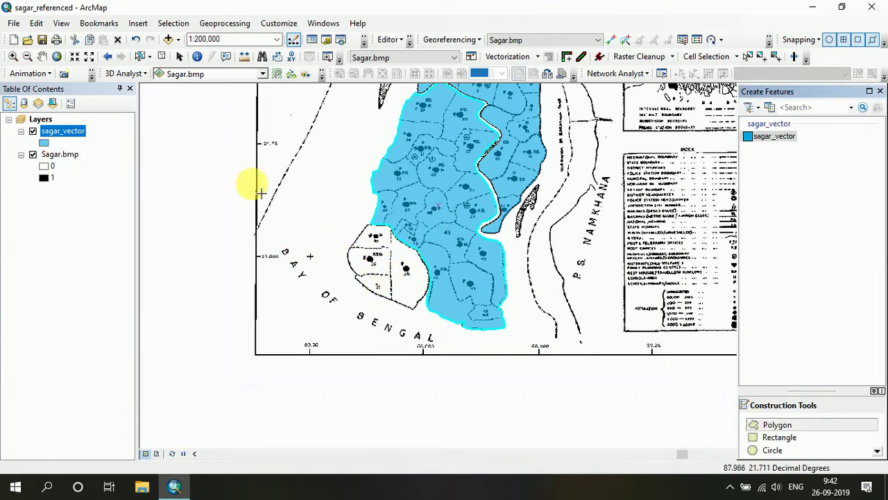
{"action": "left_click", "coordinate": [179, 57]}
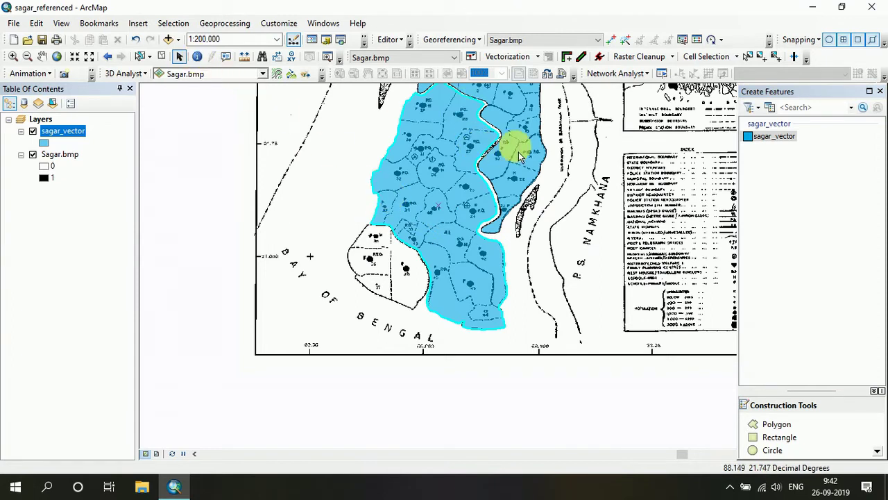
{"action": "left_click", "coordinate": [393, 40]}
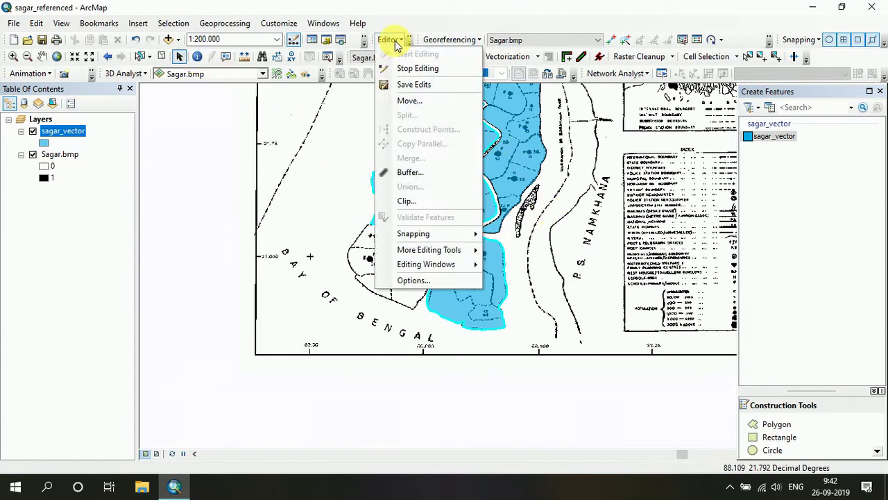
{"action": "left_click", "coordinate": [397, 40]}
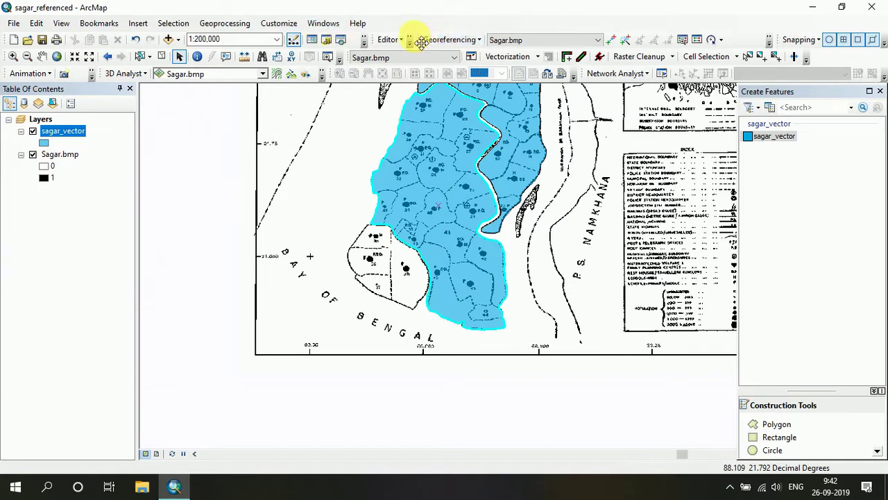
Step: Move the Georeferencing toolbar onto its own row to expose the Editor tools and deselect the finished polygon
{"action": "left_click_drag", "start_coordinate": [423, 40], "coordinate": [258, 97]}
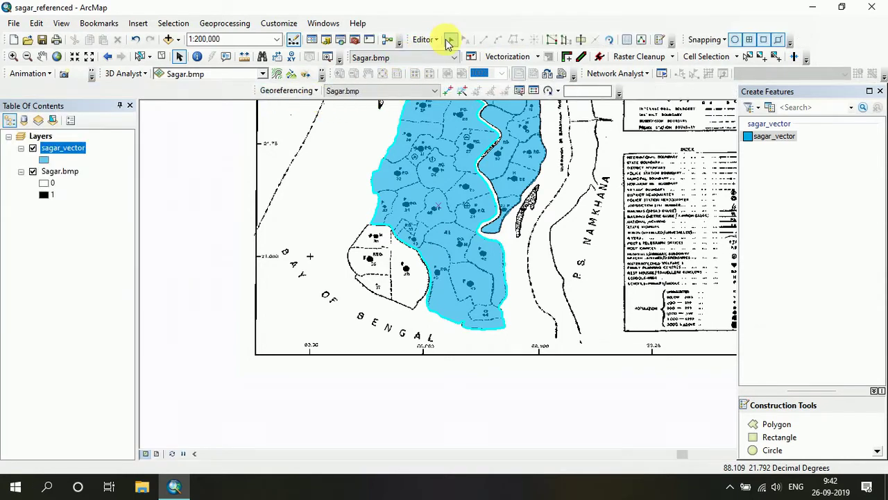
{"action": "left_click", "coordinate": [341, 168]}
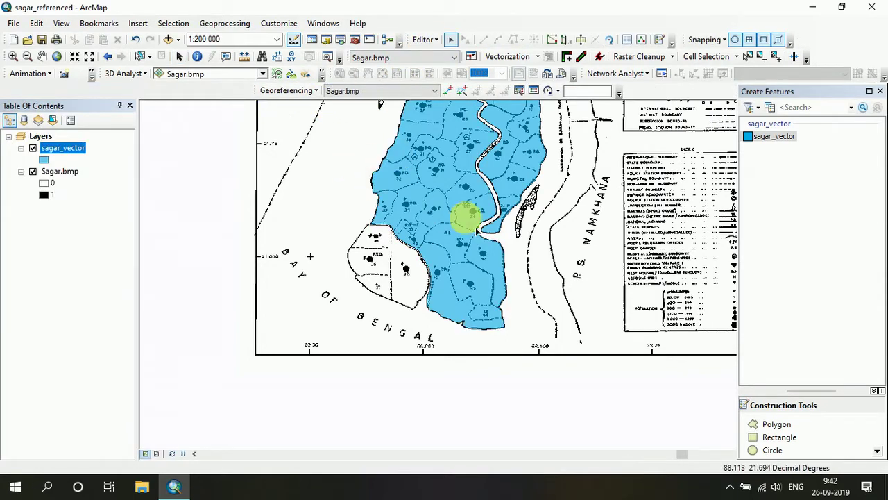
Step: Start a new sagar_vector polygon at area 35's northwest corner and trace its north edge to the northeast bend
{"action": "scroll", "coordinate": [363, 307], "scroll_direction": "down", "scroll_amount": 3}
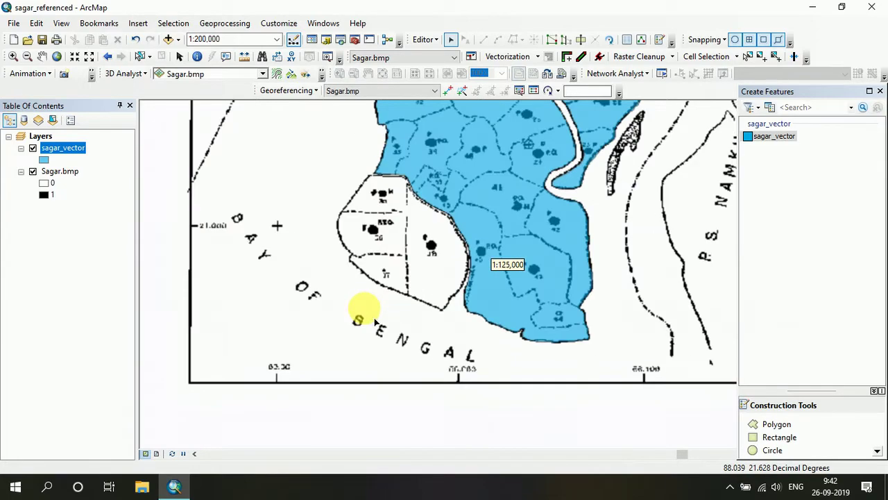
{"action": "scroll", "coordinate": [396, 240], "scroll_direction": "down", "scroll_amount": 2}
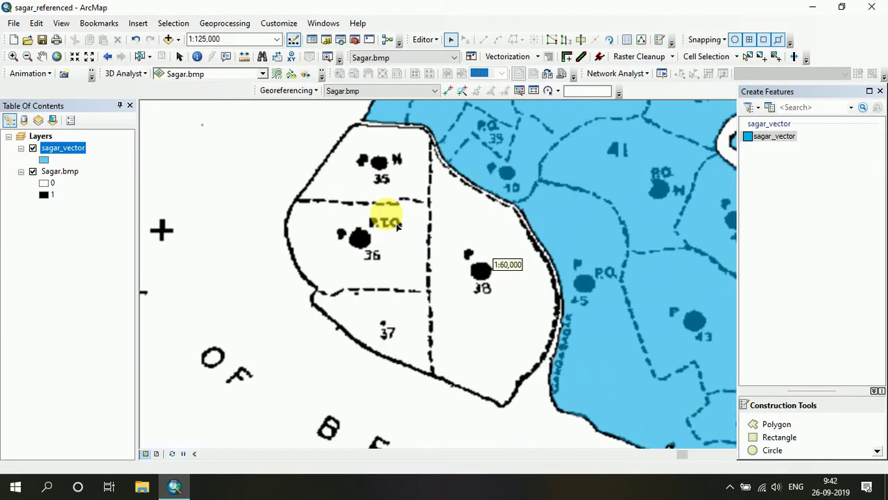
{"action": "left_click", "coordinate": [763, 423]}
{"action": "scroll", "coordinate": [374, 167], "scroll_direction": "down", "scroll_amount": 1}
{"action": "scroll", "coordinate": [333, 123], "scroll_direction": "down", "scroll_amount": 1}
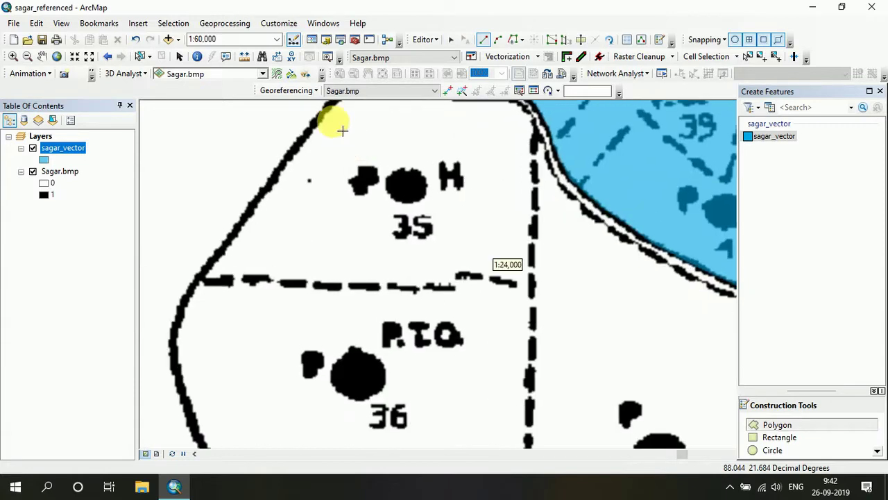
{"action": "left_click", "coordinate": [340, 197]}
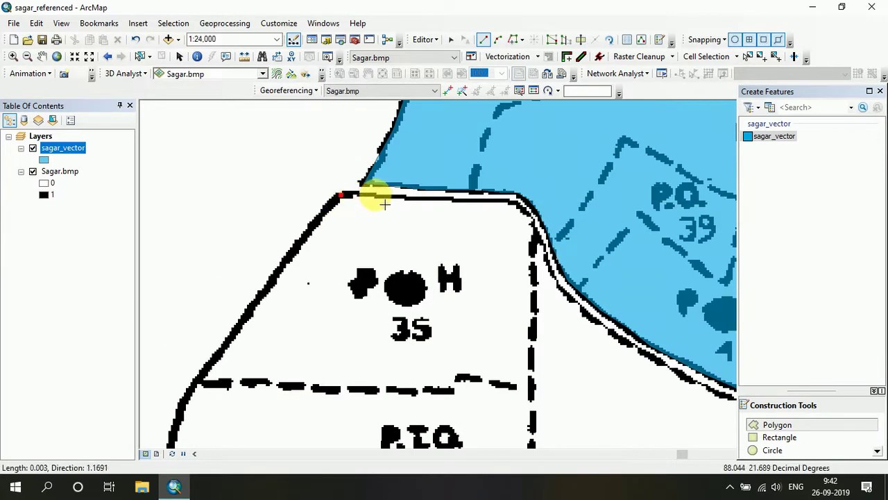
{"action": "left_click", "coordinate": [389, 196]}
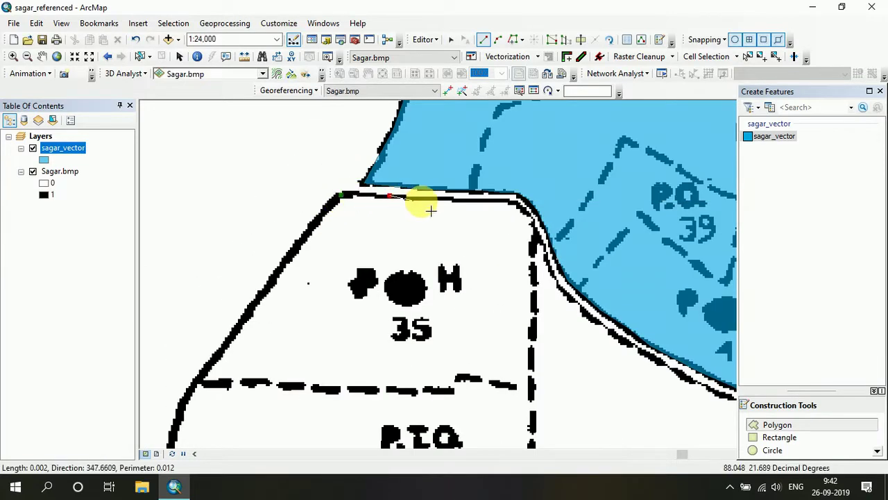
{"action": "left_click", "coordinate": [529, 214]}
{"action": "left_click", "coordinate": [536, 227]}
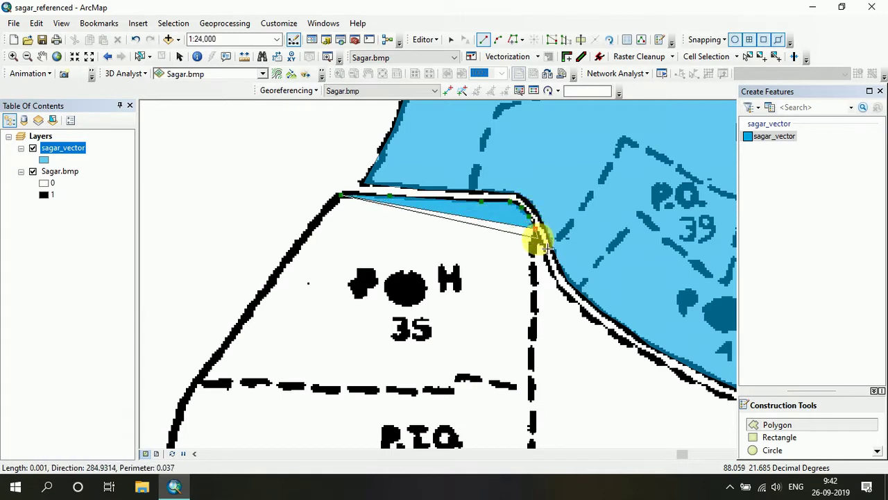
Step: Trace the channel's southwest bank from area 35's northeast bend southeast toward area 40
{"action": "left_click", "coordinate": [540, 244]}
{"action": "left_click", "coordinate": [547, 260]}
{"action": "left_click", "coordinate": [557, 278]}
{"action": "left_click", "coordinate": [566, 295]}
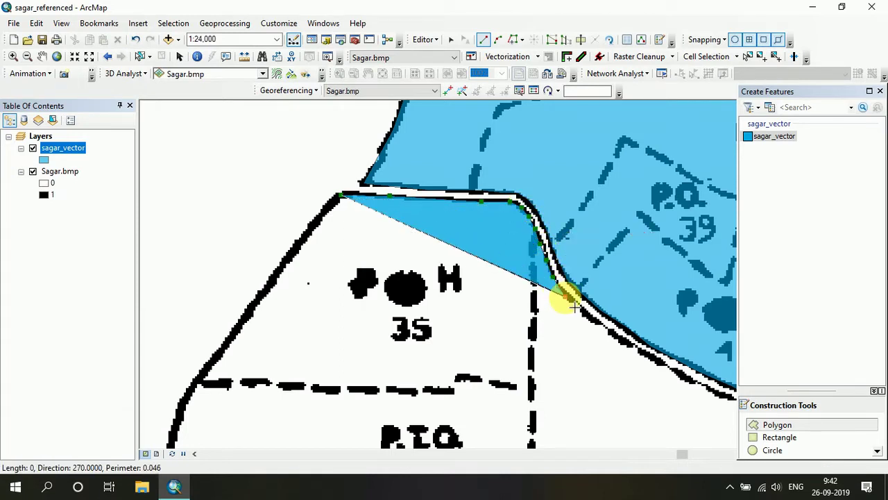
{"action": "left_click", "coordinate": [581, 310]}
{"action": "left_click", "coordinate": [592, 318]}
{"action": "left_click", "coordinate": [610, 331]}
{"action": "left_click", "coordinate": [626, 341]}
{"action": "left_click", "coordinate": [644, 352]}
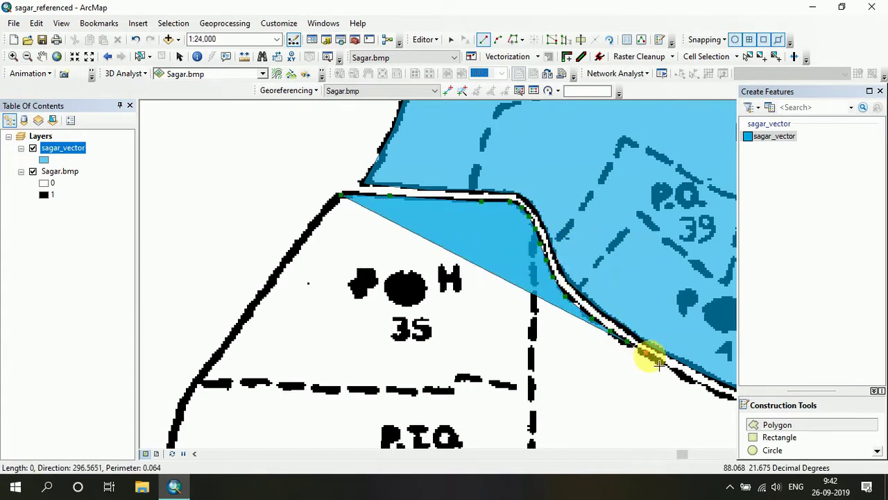
Step: Trace the channel bank past area 40 and around the bend down area 38's northeast side
{"action": "left_click_drag", "start_coordinate": [663, 367], "coordinate": [396, 198]}
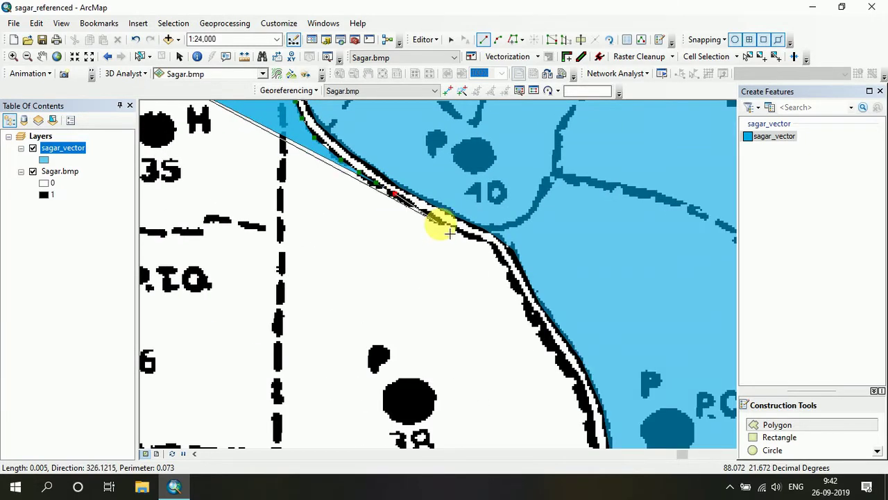
{"action": "left_click", "coordinate": [445, 224]}
{"action": "left_click", "coordinate": [479, 241]}
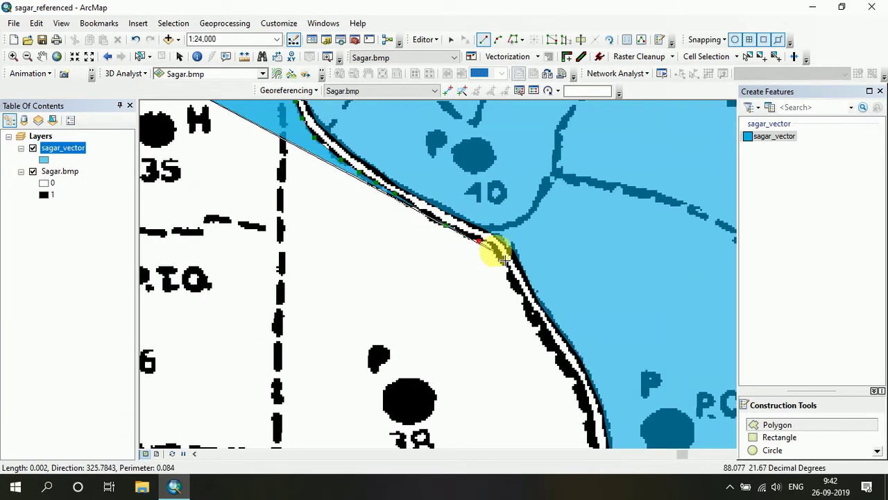
{"action": "left_click", "coordinate": [510, 277]}
{"action": "left_click", "coordinate": [525, 304]}
{"action": "left_click", "coordinate": [543, 332]}
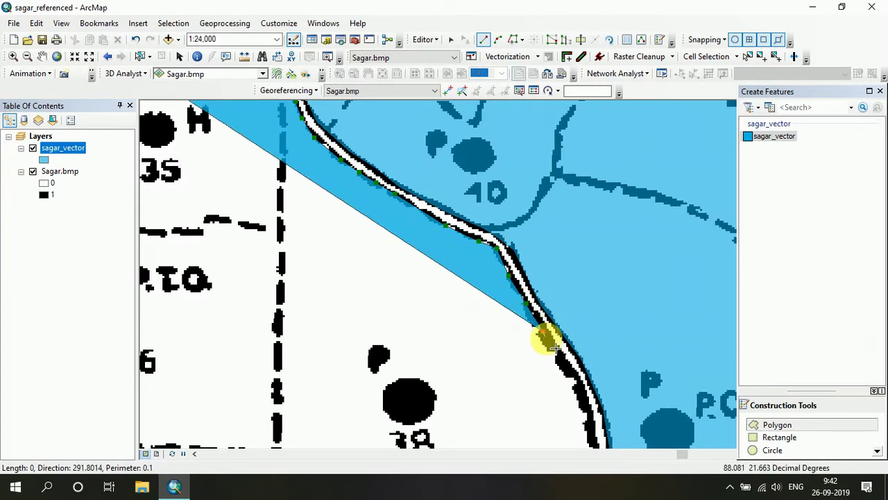
{"action": "left_click", "coordinate": [562, 362]}
{"action": "left_click", "coordinate": [580, 387]}
Step: Trace area 38's curved east side along the channel, past area 45, to the bend near its southern tip
{"action": "left_click_drag", "start_coordinate": [554, 378], "coordinate": [445, 106]}
{"action": "left_click", "coordinate": [490, 184]}
{"action": "left_click", "coordinate": [492, 206]}
{"action": "left_click", "coordinate": [492, 228]}
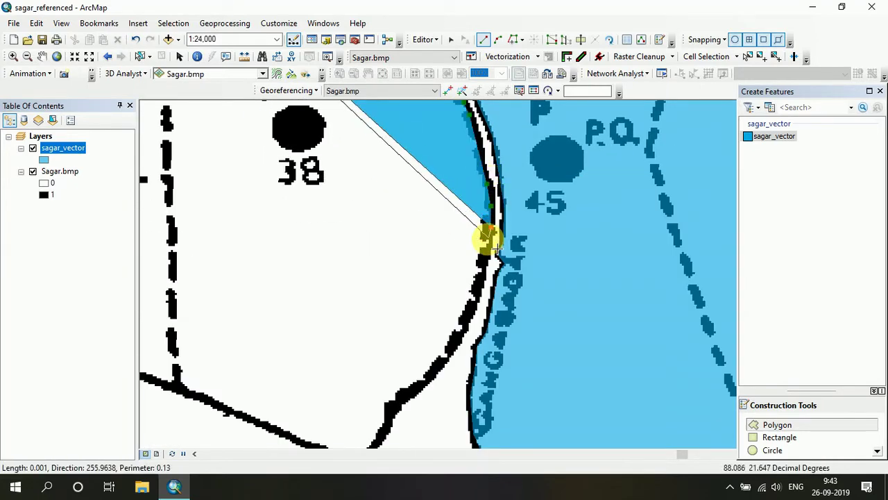
{"action": "left_click", "coordinate": [489, 248]}
{"action": "left_click", "coordinate": [479, 290]}
{"action": "left_click", "coordinate": [463, 324]}
{"action": "left_click", "coordinate": [437, 362]}
{"action": "left_click", "coordinate": [408, 392]}
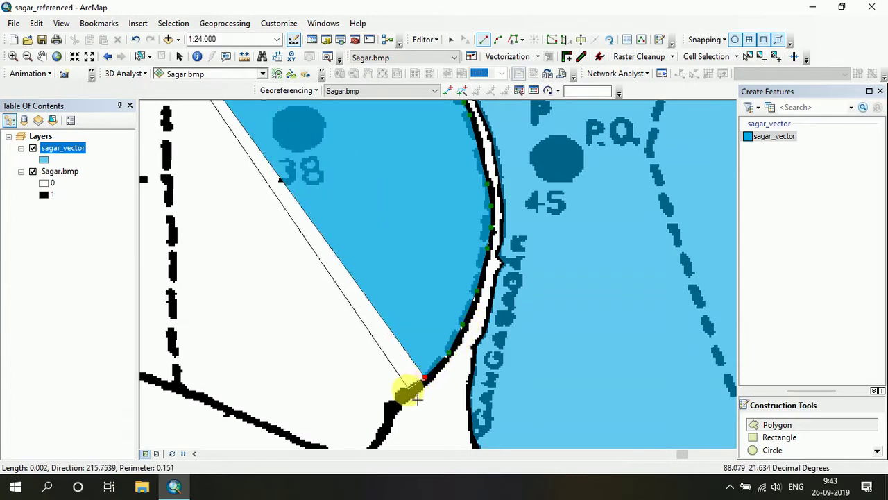
{"action": "left_click", "coordinate": [392, 405]}
Step: Trace around area 38's southern tip and continue northwest along its south coast
{"action": "mouse_move", "coordinate": [396, 410]}
{"action": "left_mouse_down"}
{"action": "mouse_move", "coordinate": [489, 235]}
{"action": "mouse_move", "coordinate": [531, 130]}
{"action": "left_mouse_up"}
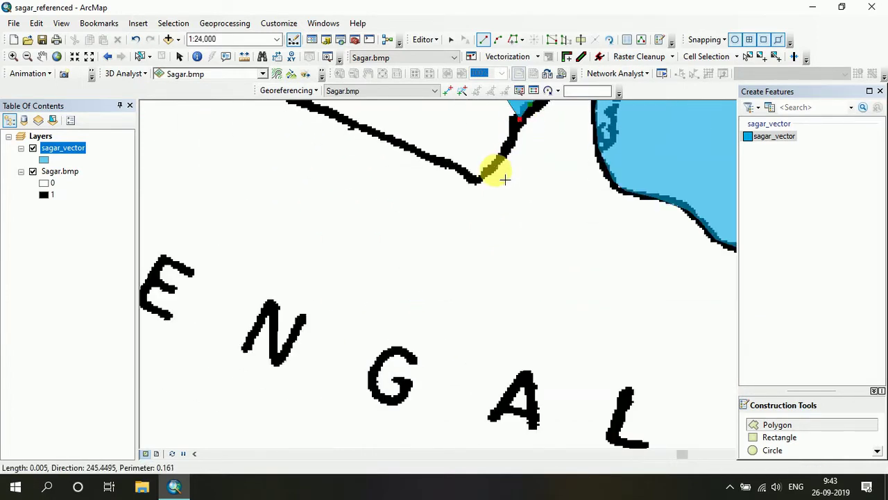
{"action": "left_click", "coordinate": [500, 160]}
{"action": "left_click", "coordinate": [474, 181]}
{"action": "left_click", "coordinate": [452, 165]}
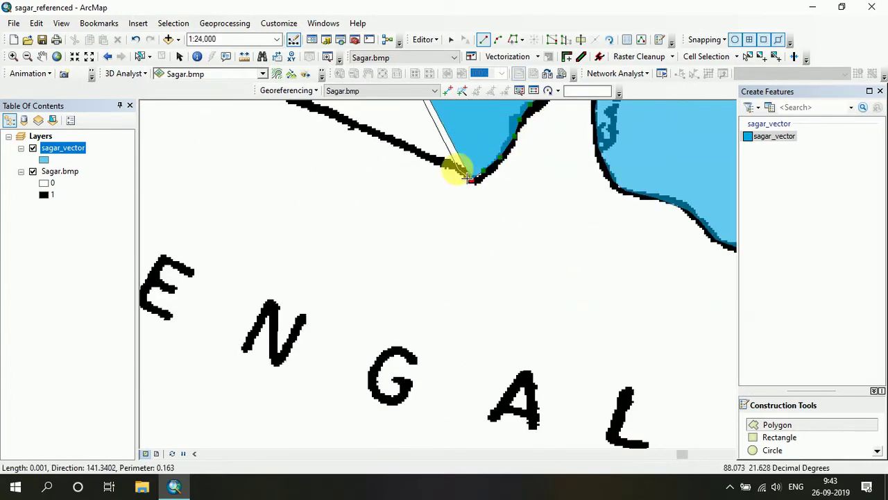
{"action": "left_click", "coordinate": [418, 150]}
{"action": "left_click", "coordinate": [382, 140]}
Step: Trace the south coast of area 37 northwest to the notch below area 36
{"action": "left_click_drag", "start_coordinate": [372, 138], "coordinate": [684, 252]}
{"action": "left_click", "coordinate": [559, 195]}
{"action": "left_click", "coordinate": [504, 177]}
{"action": "left_click", "coordinate": [480, 164]}
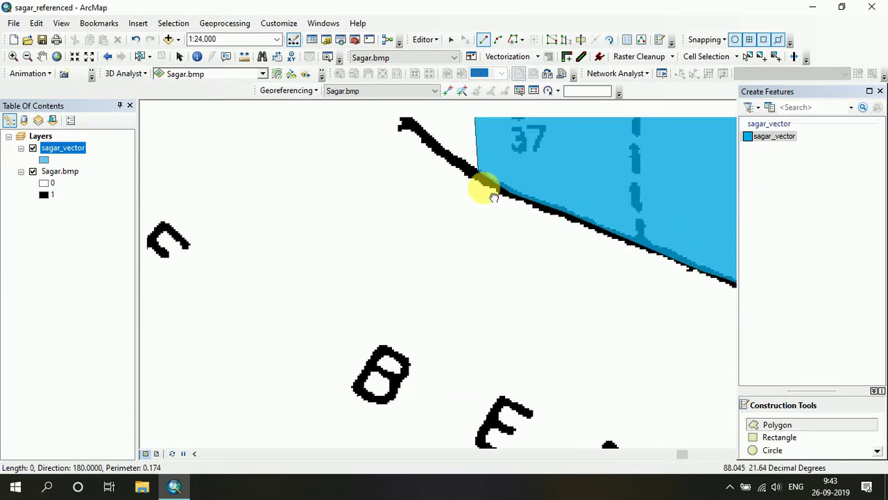
{"action": "left_click_drag", "start_coordinate": [482, 185], "coordinate": [684, 388]}
{"action": "left_click", "coordinate": [597, 299]}
{"action": "left_click", "coordinate": [564, 268]}
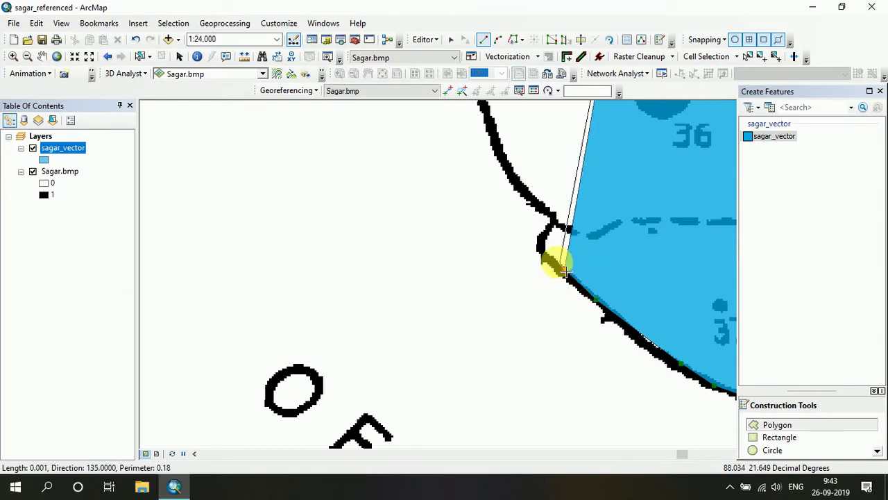
Step: Trace the notch and the west coast of areas 36 and 35, finish the polygon, and switch to the Edit tool
{"action": "left_click", "coordinate": [548, 251]}
{"action": "left_click", "coordinate": [531, 198]}
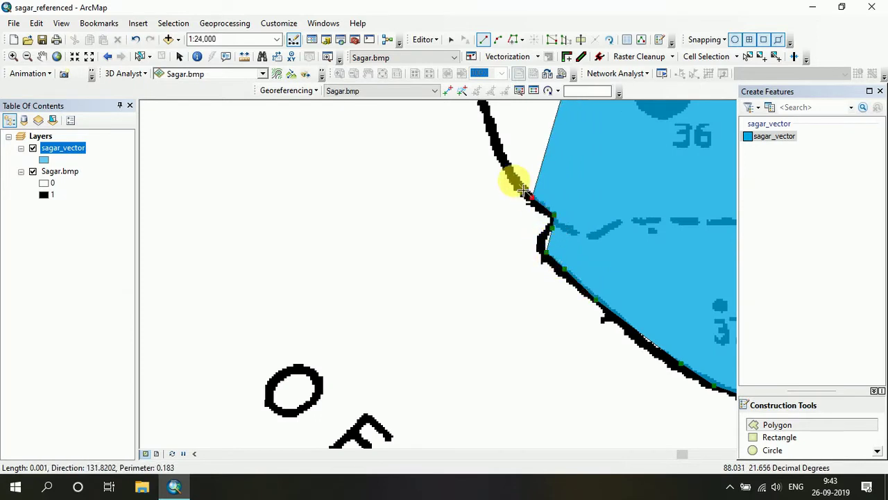
{"action": "left_click_drag", "start_coordinate": [515, 173], "coordinate": [649, 382]}
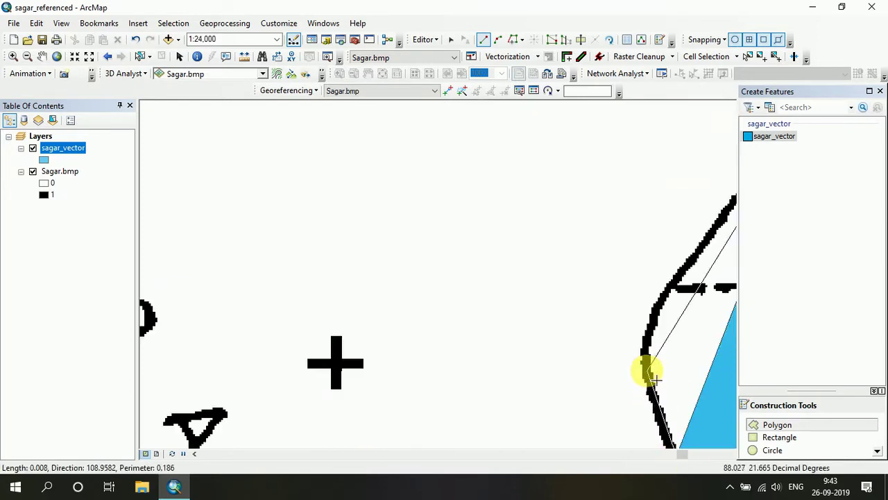
{"action": "left_click", "coordinate": [647, 371]}
{"action": "left_click", "coordinate": [656, 311]}
{"action": "mouse_move", "coordinate": [657, 311]}
{"action": "left_mouse_down"}
{"action": "mouse_move", "coordinate": [321, 359]}
{"action": "mouse_move", "coordinate": [300, 370]}
{"action": "left_mouse_up"}
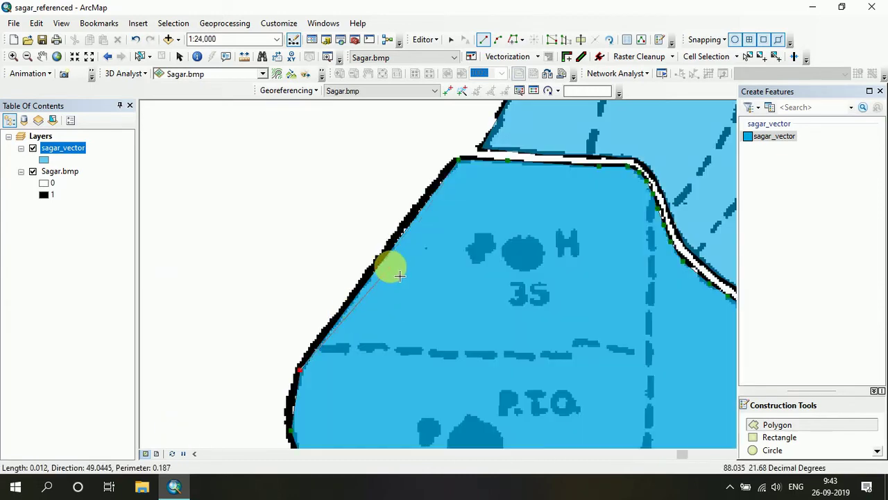
{"action": "double_click", "coordinate": [403, 228]}
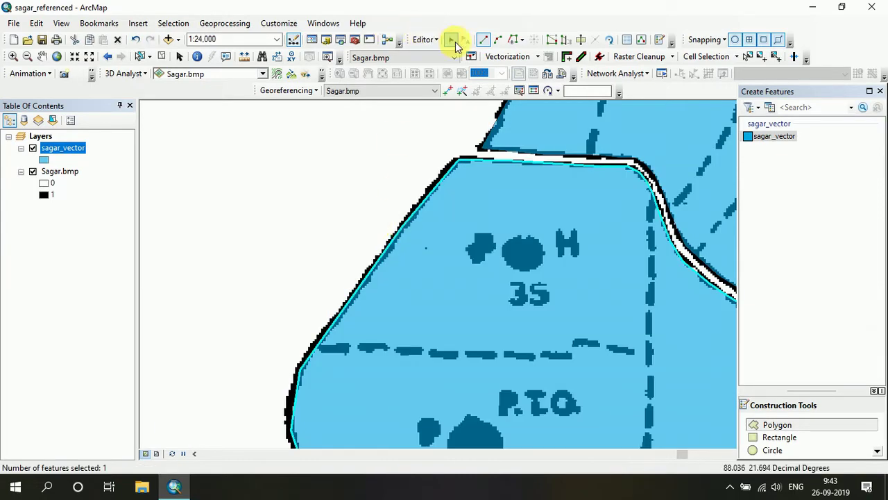
{"action": "left_click", "coordinate": [451, 39]}
Step: Examine the new southwestern polygon and the other island polygons against the whole scanned map
{"action": "scroll", "coordinate": [489, 296], "scroll_direction": "up", "scroll_amount": 3}
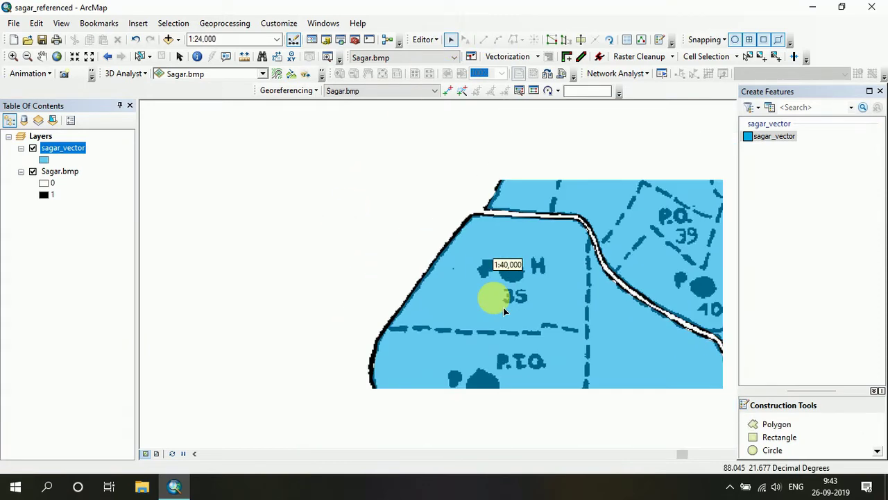
{"action": "scroll", "coordinate": [520, 313], "scroll_direction": "up", "scroll_amount": 3}
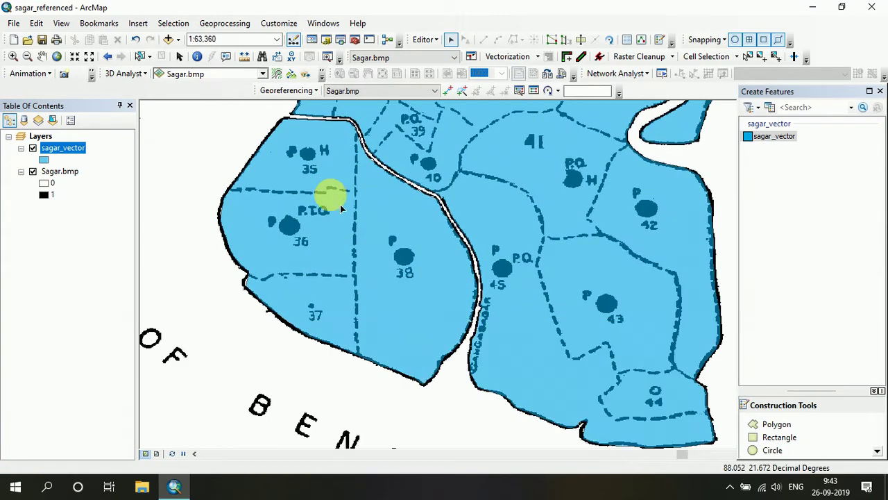
{"action": "scroll", "coordinate": [397, 361], "scroll_direction": "up", "scroll_amount": 3}
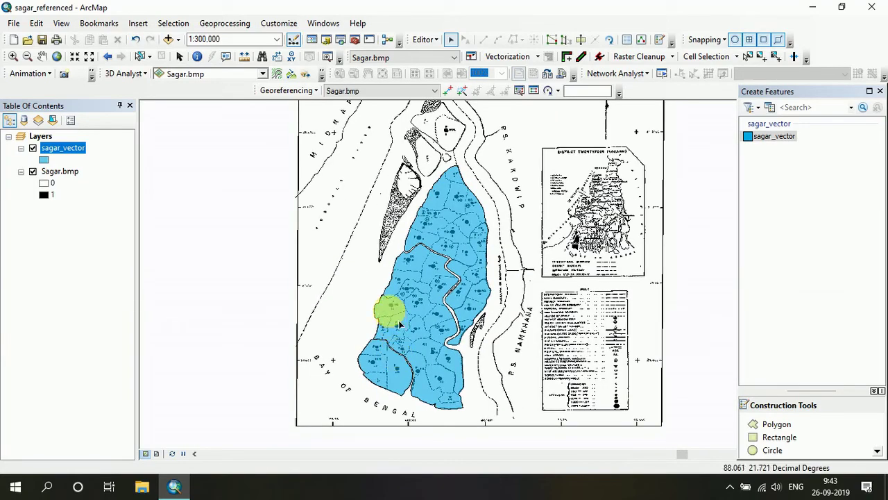
{"action": "scroll", "coordinate": [399, 324], "scroll_direction": "down", "scroll_amount": 1}
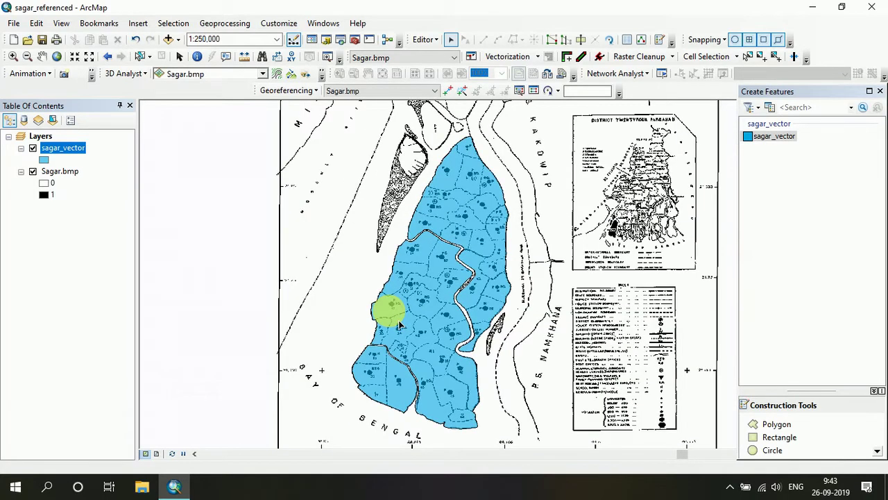
{"action": "scroll", "coordinate": [400, 324], "scroll_direction": "down", "scroll_amount": 2}
{"action": "left_click_drag", "start_coordinate": [485, 194], "coordinate": [419, 193]}
{"action": "scroll", "coordinate": [419, 193], "scroll_direction": "up", "scroll_amount": 2}
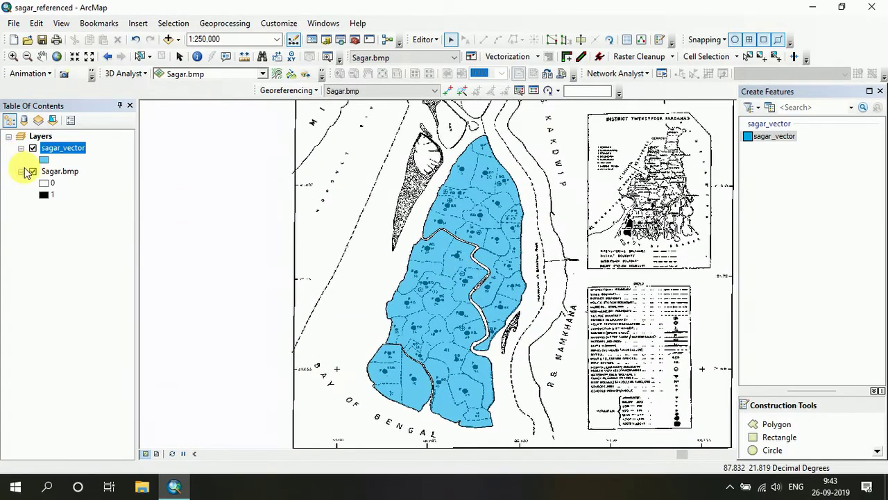
Step: Hide the Sagar.bmp layer and view the digitized polygons on their own
{"action": "left_click", "coordinate": [32, 170]}
{"action": "scroll", "coordinate": [495, 295], "scroll_direction": "up", "scroll_amount": 1}
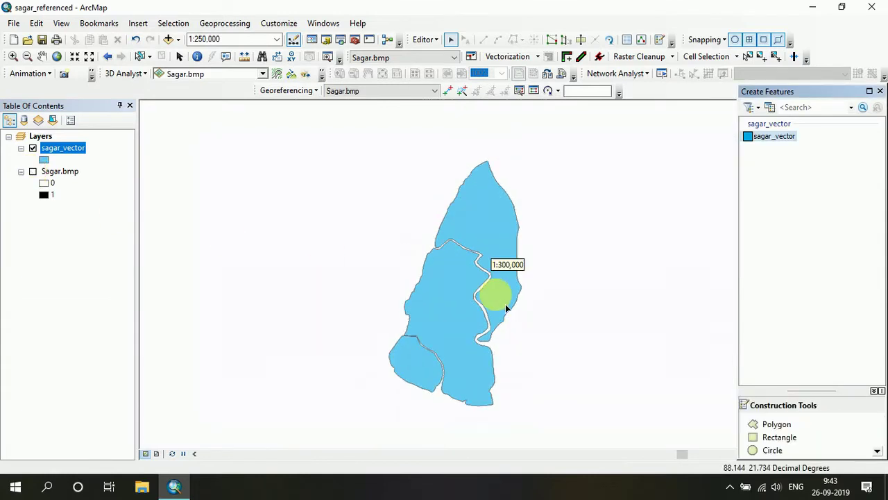
{"action": "scroll", "coordinate": [507, 309], "scroll_direction": "down", "scroll_amount": 2}
{"action": "scroll", "coordinate": [507, 309], "scroll_direction": "up", "scroll_amount": 1}
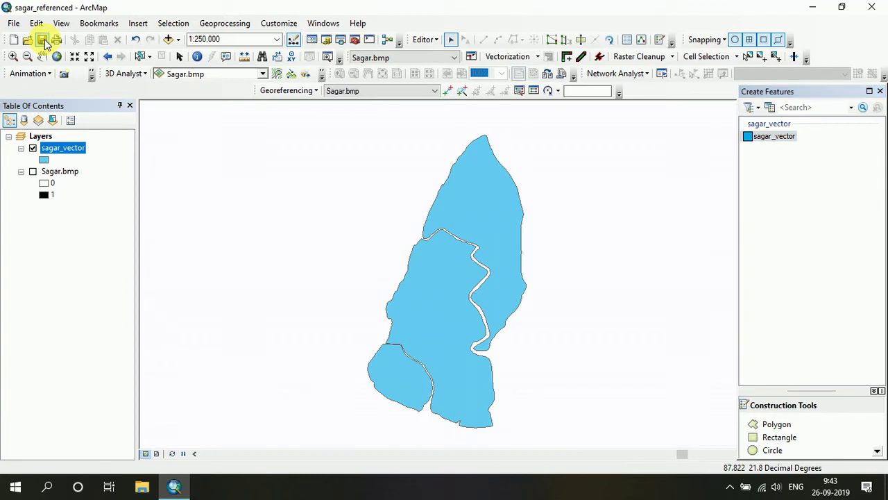
Step: Stop the edit session on sagar_vector and close the Create Features window
{"action": "left_click", "coordinate": [424, 39]}
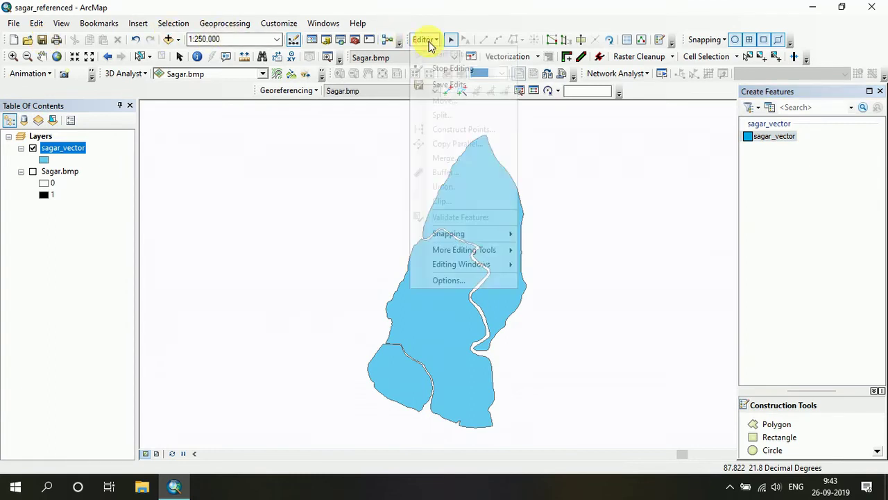
{"action": "left_click", "coordinate": [437, 67]}
{"action": "left_click", "coordinate": [426, 39]}
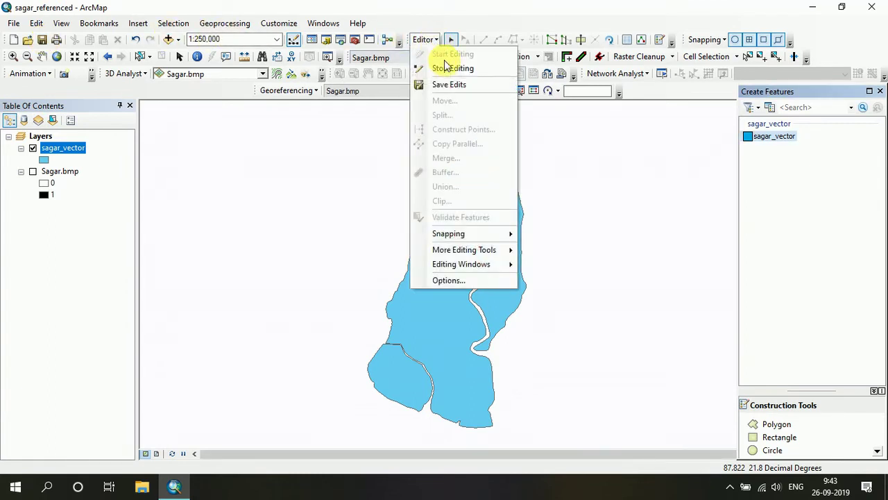
{"action": "left_click", "coordinate": [442, 68]}
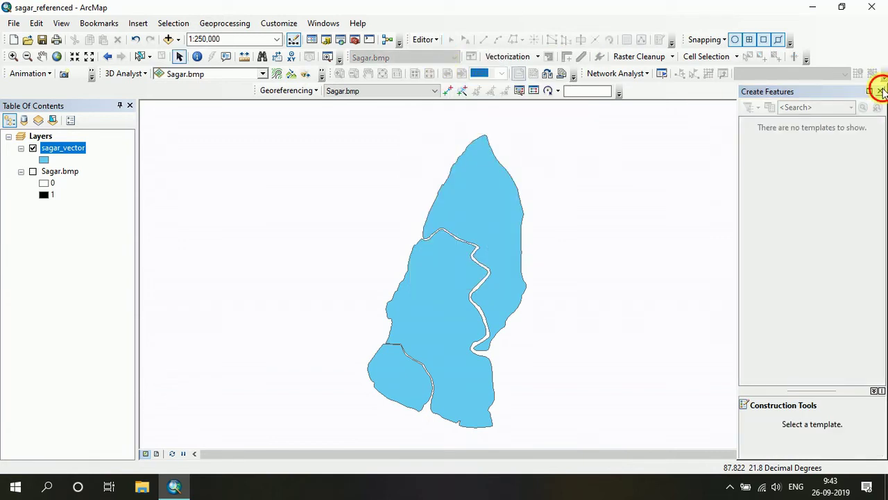
{"action": "left_click", "coordinate": [880, 92]}
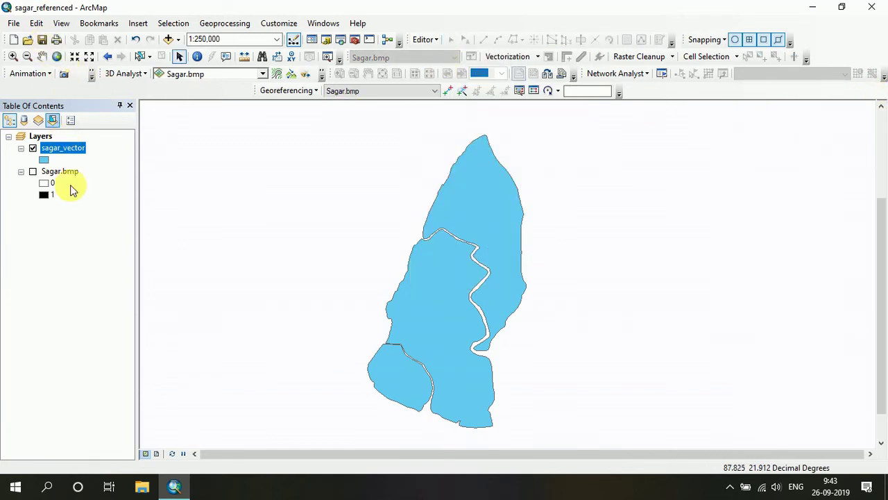